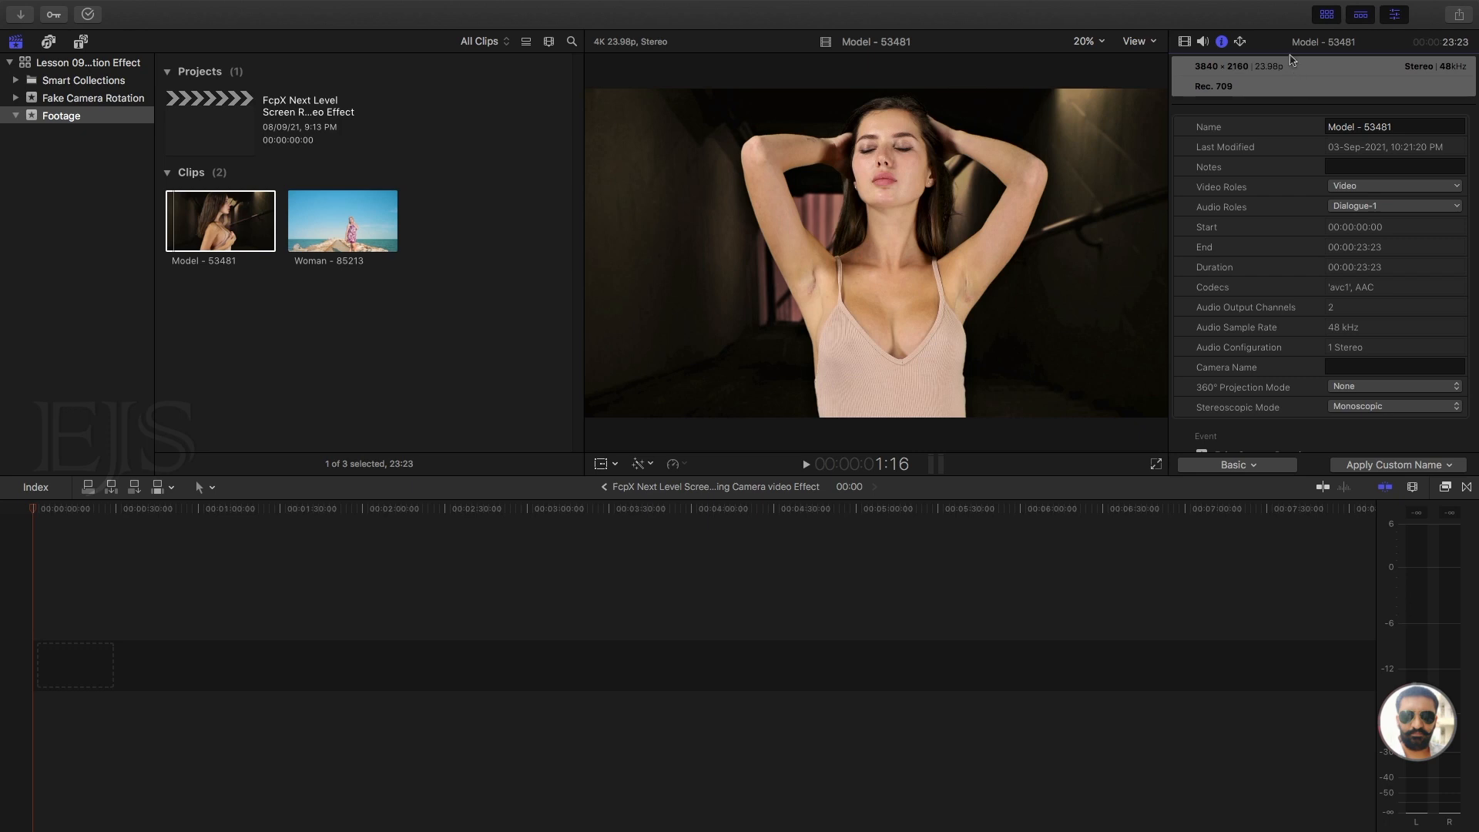
Add the Model - 53481 clip and, directly behind it, the Woman - 85213 clip to the project's main storyline
click(317, 218)
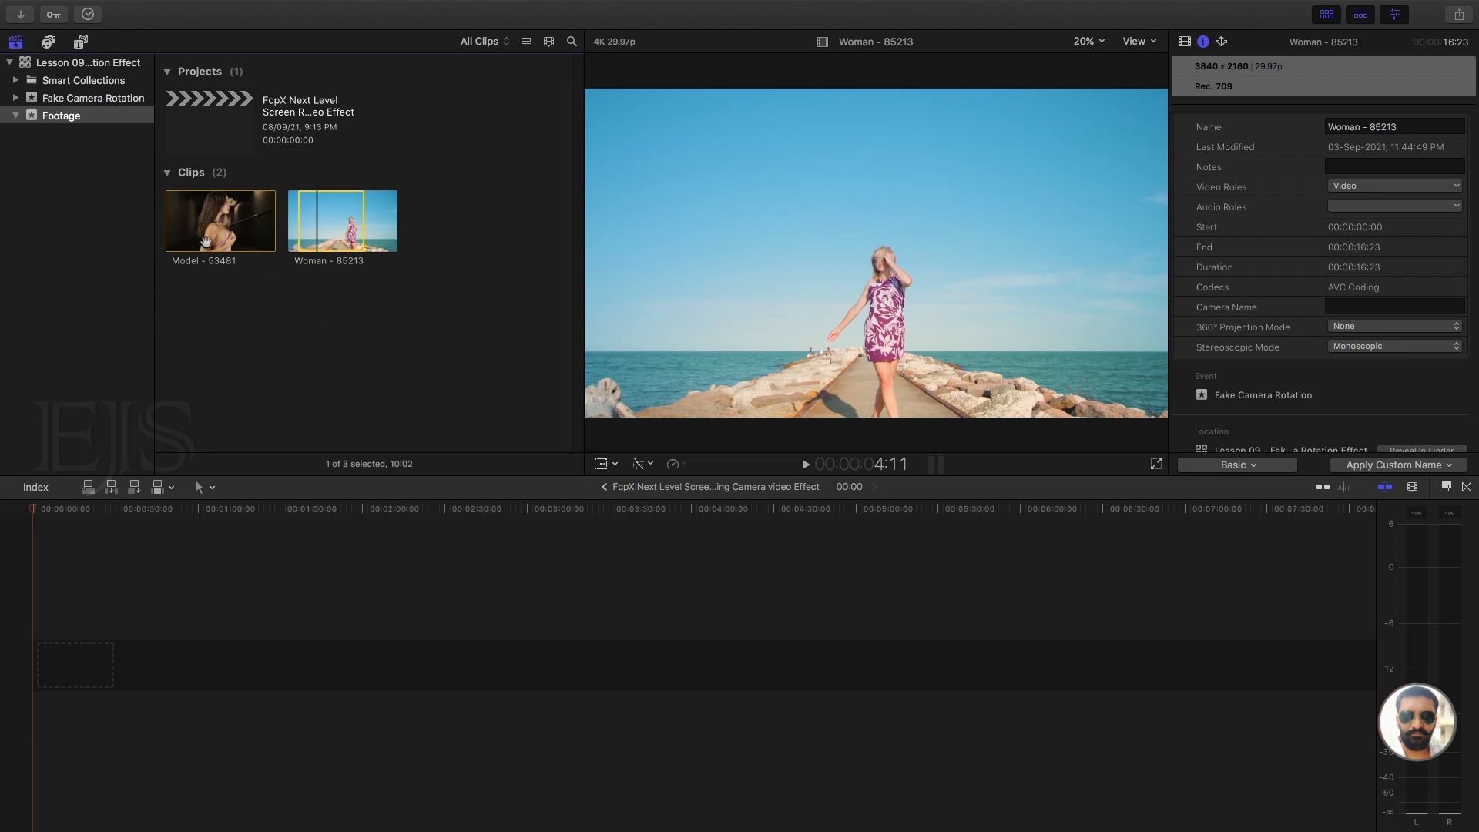
drag(208, 221, 46, 654)
drag(309, 227, 150, 654)
Detach the audio from the Model - 53481 clip and delete the detached audio from the timeline
click(65, 569)
key(super+equal)
key(super+equal)
key(super+equal)
key(super+equal)
key(super+equal)
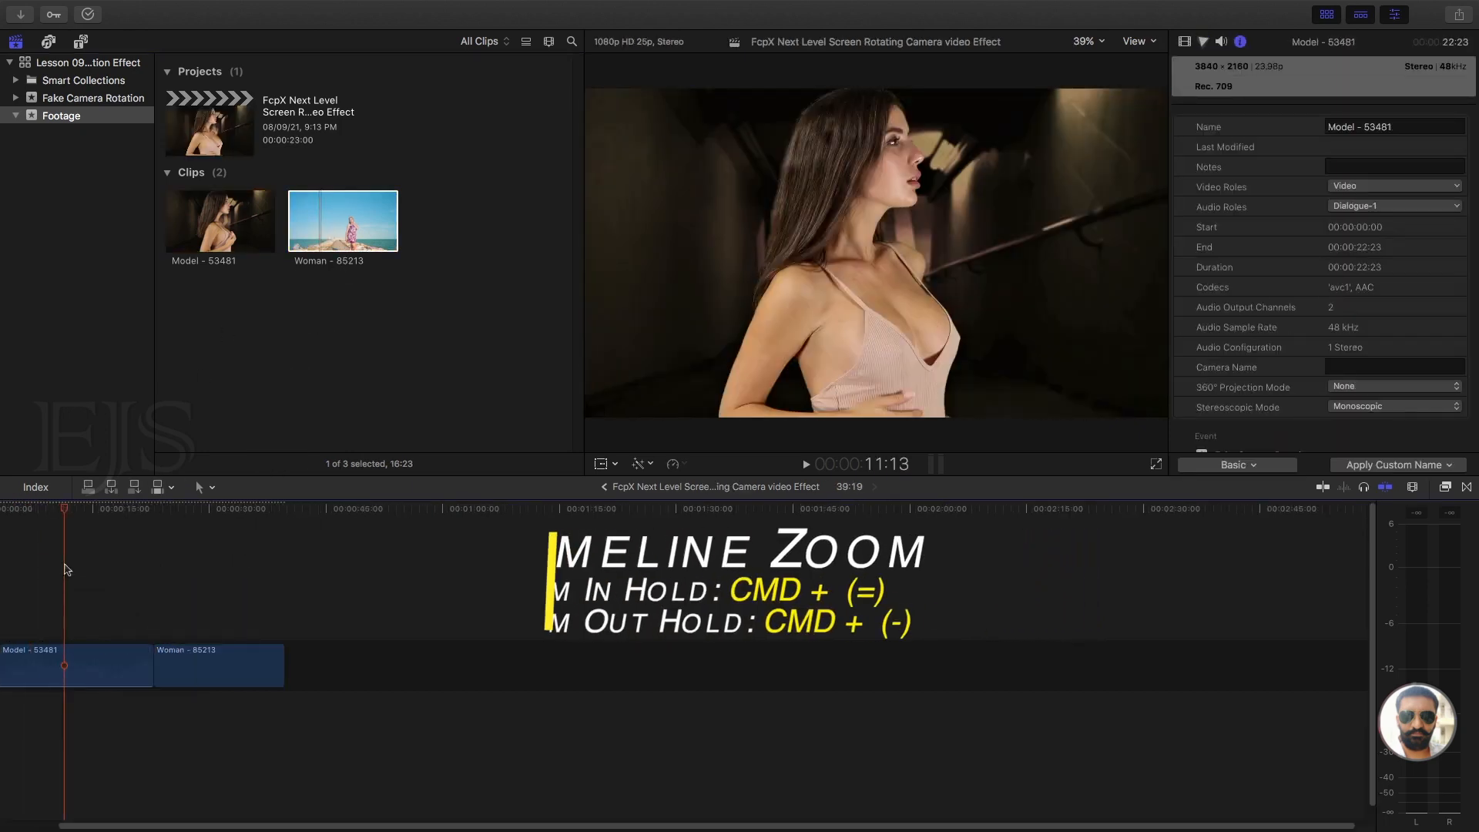
key(h)
drag(77, 573, 439, 568)
key(a)
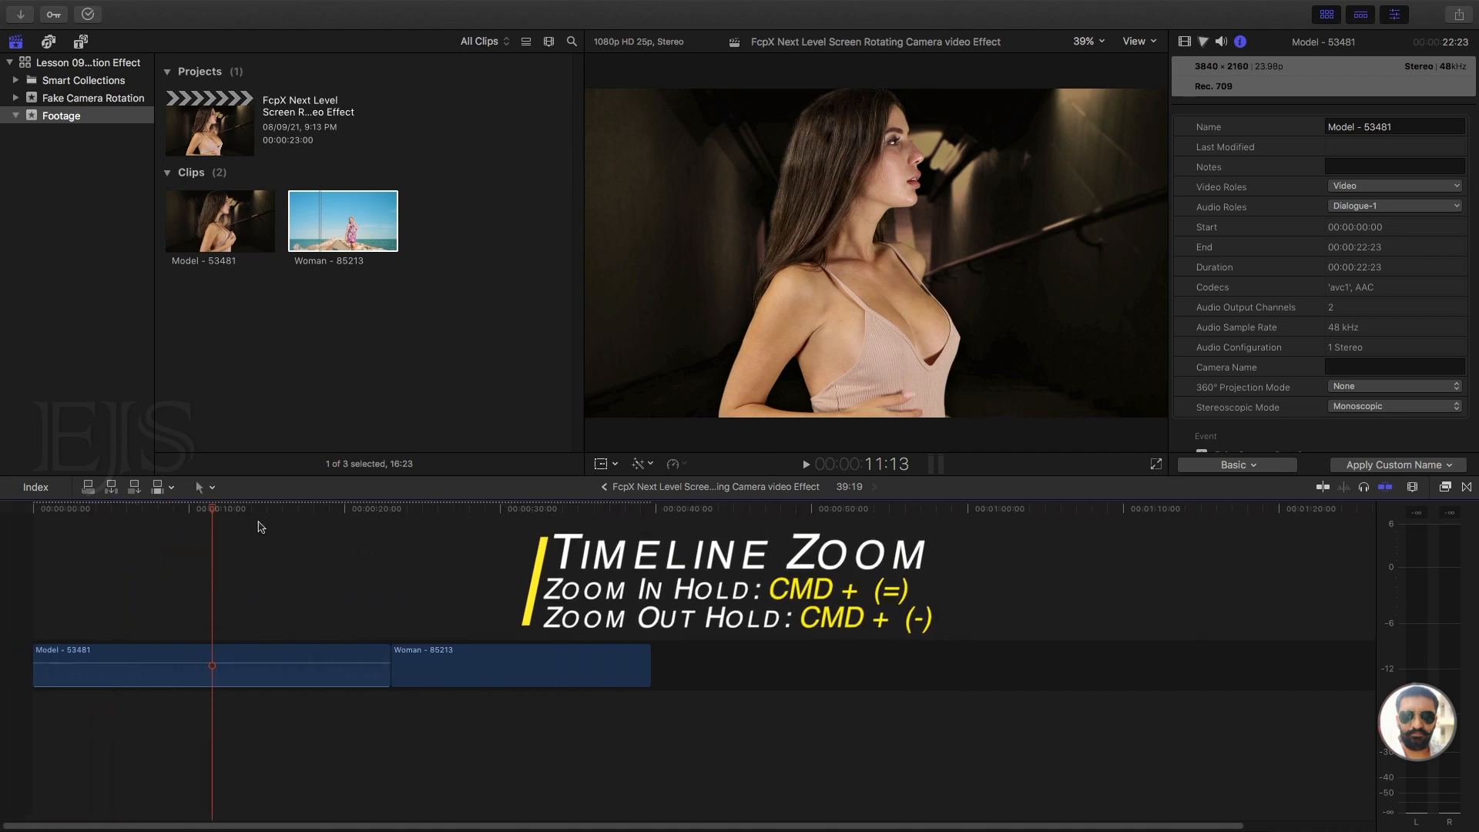
click(234, 655)
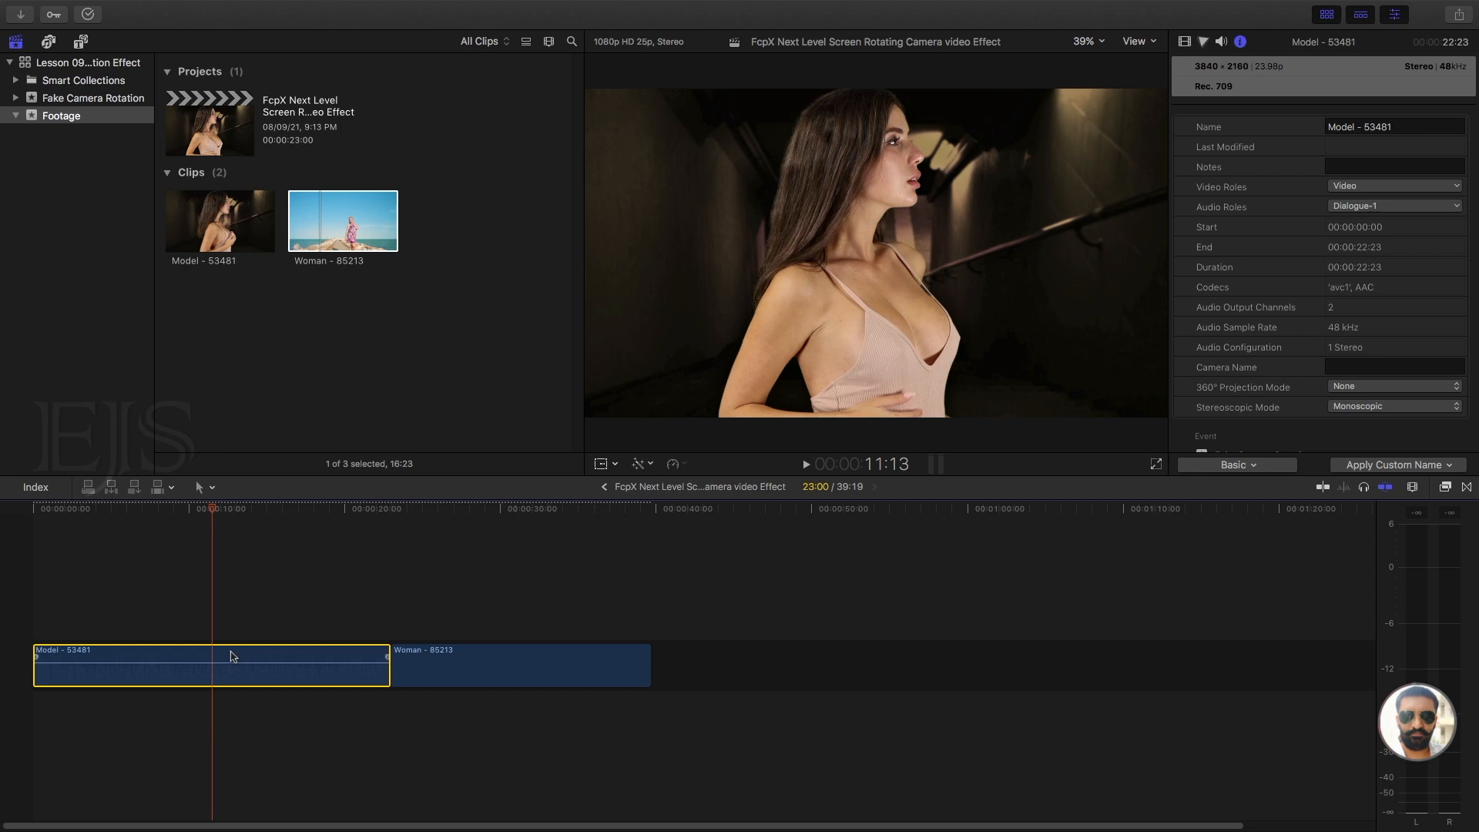
right_click(234, 655)
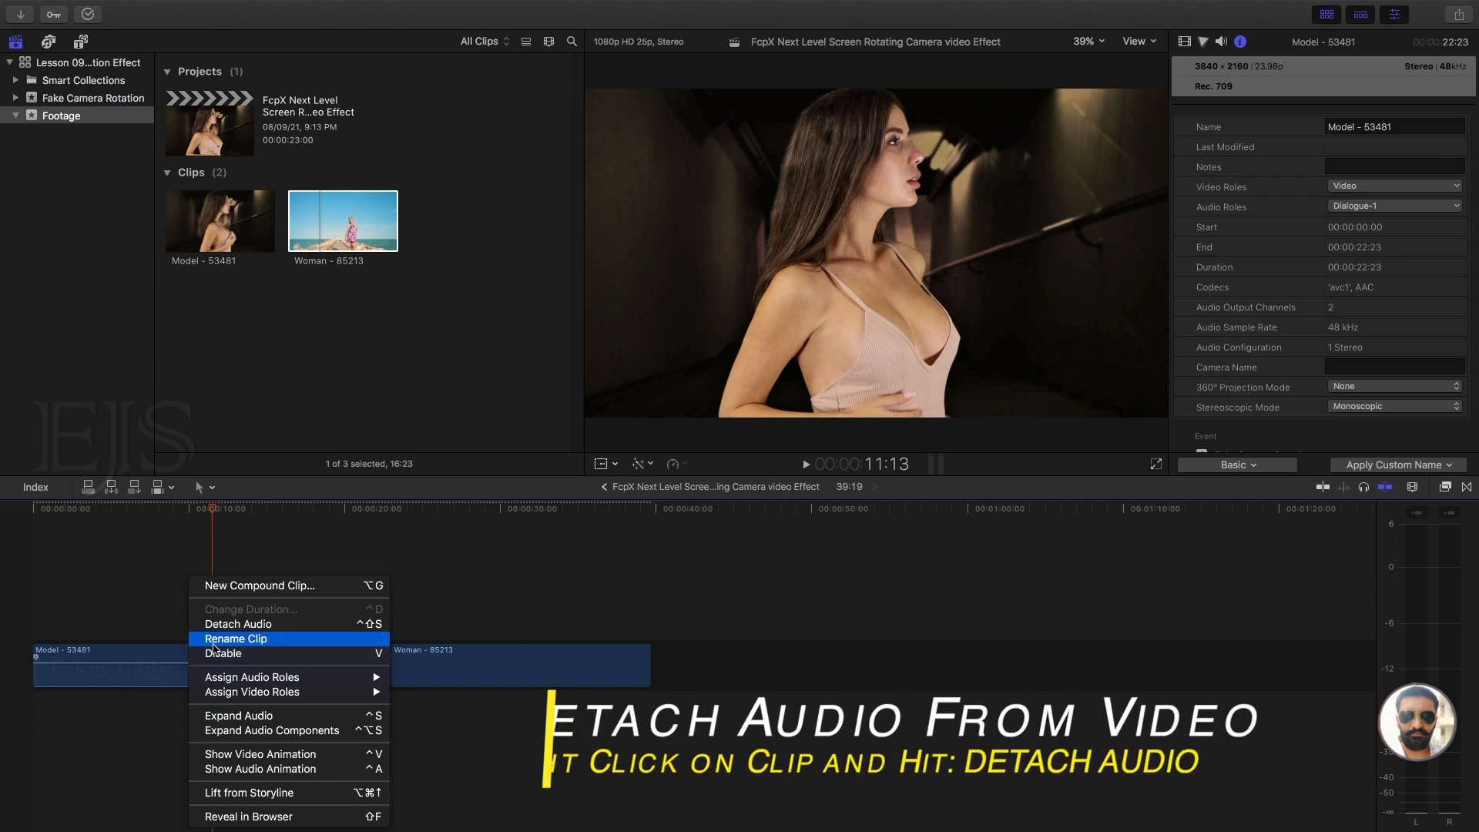
click(233, 625)
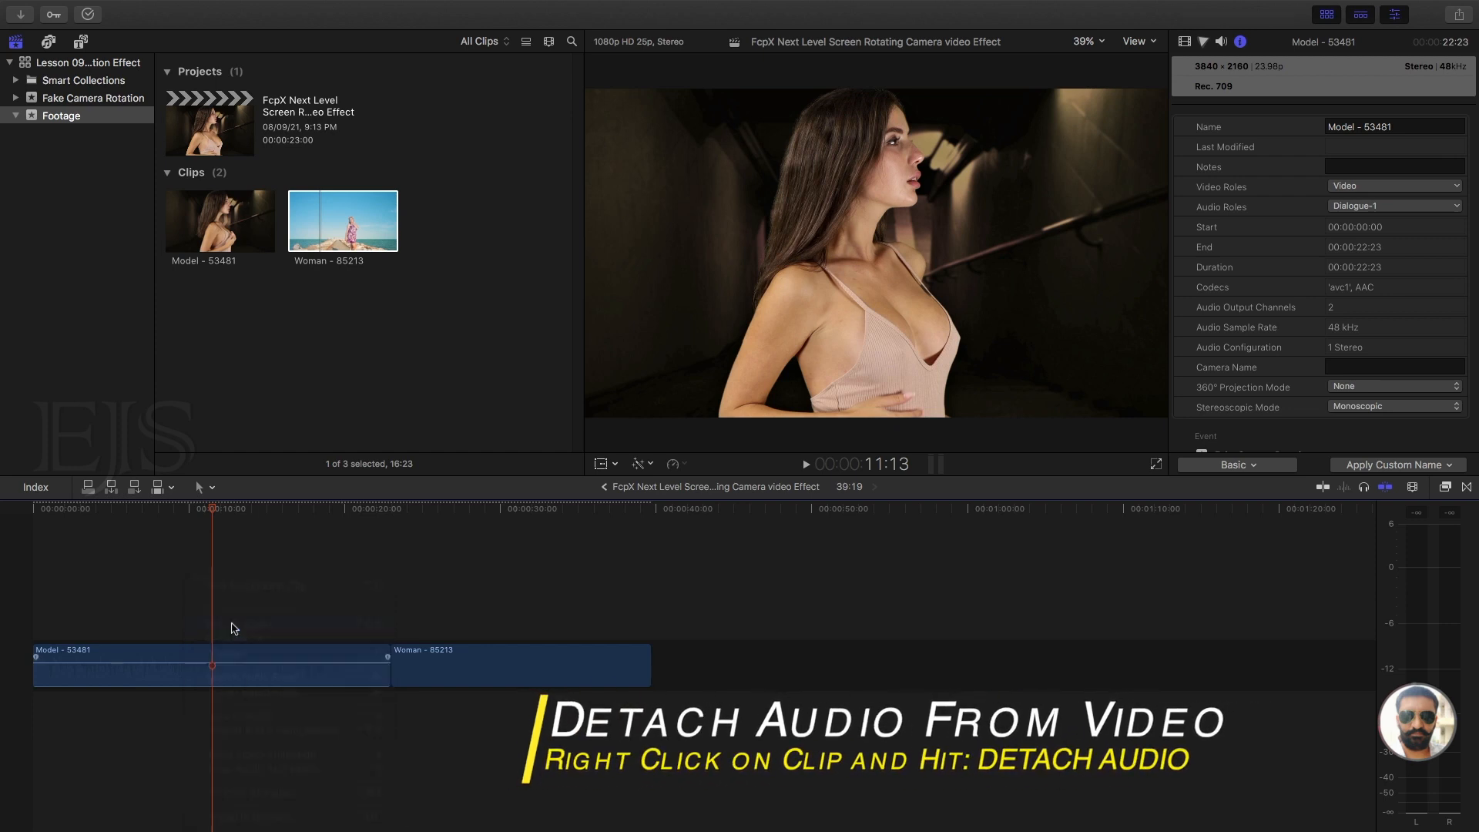
click(201, 734)
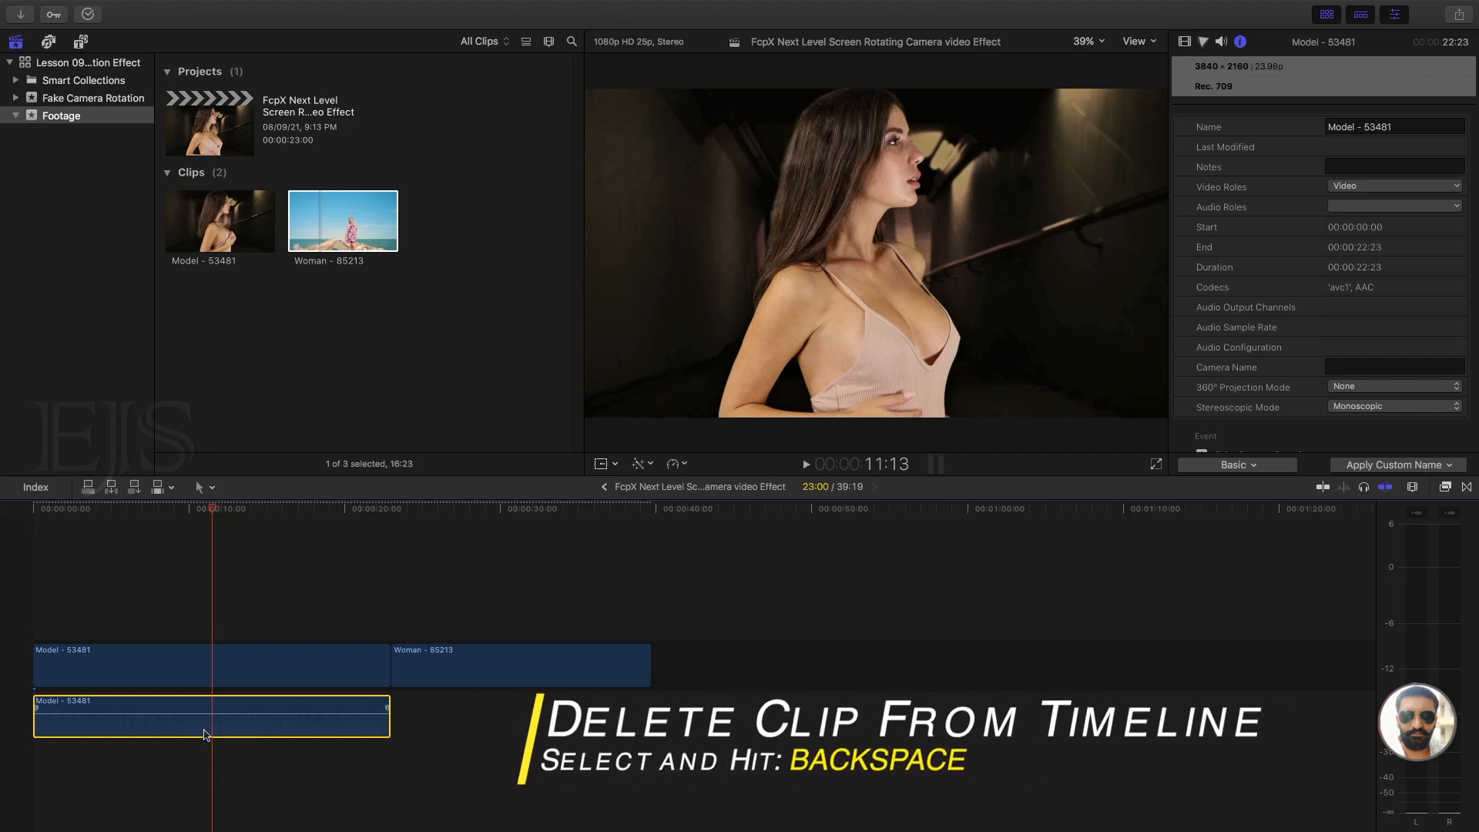
key(BackSpace)
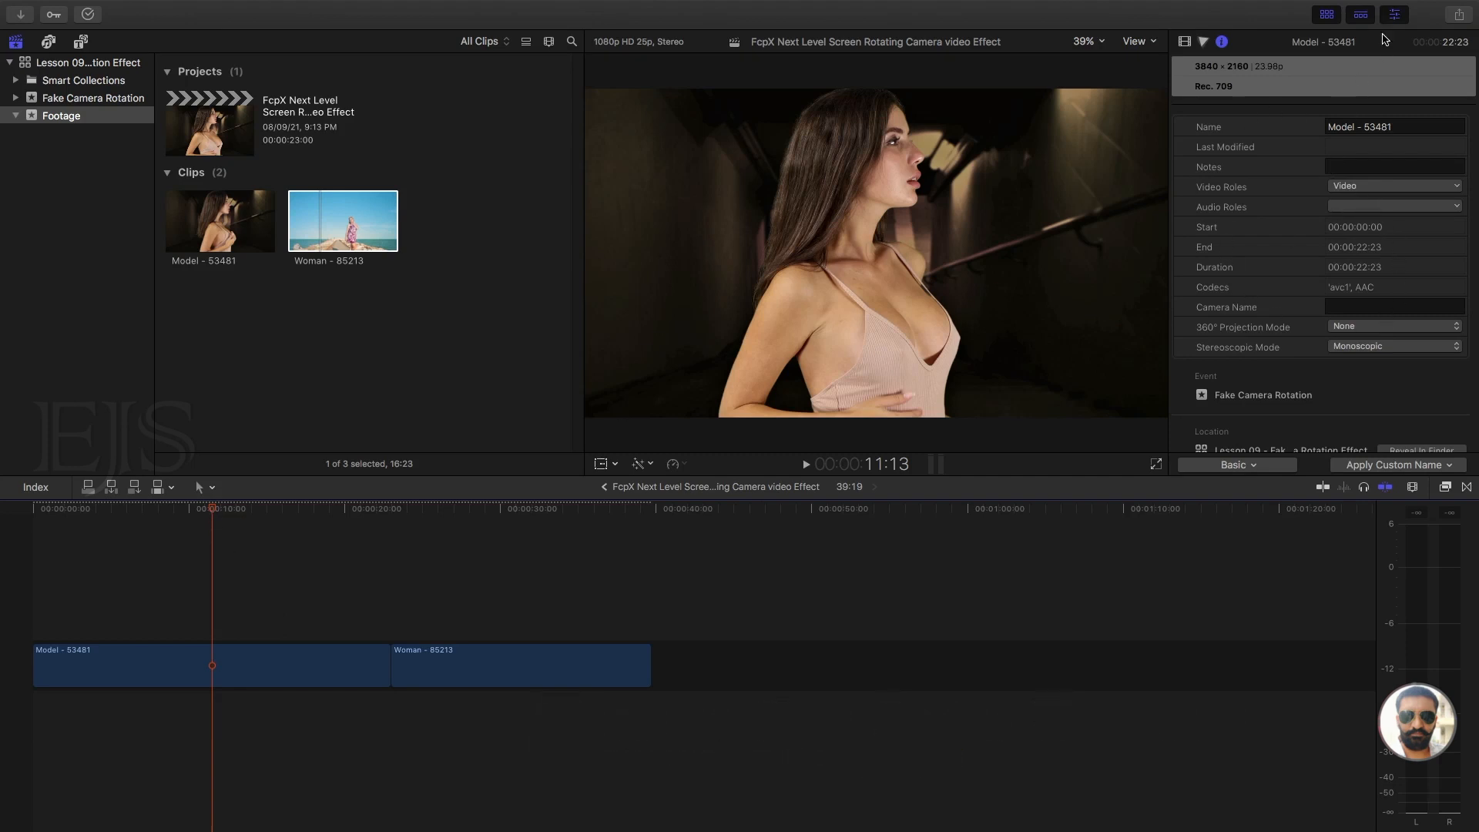
Hide the inspector and the media browser, and return the playhead to the start of the timeline
click(1397, 15)
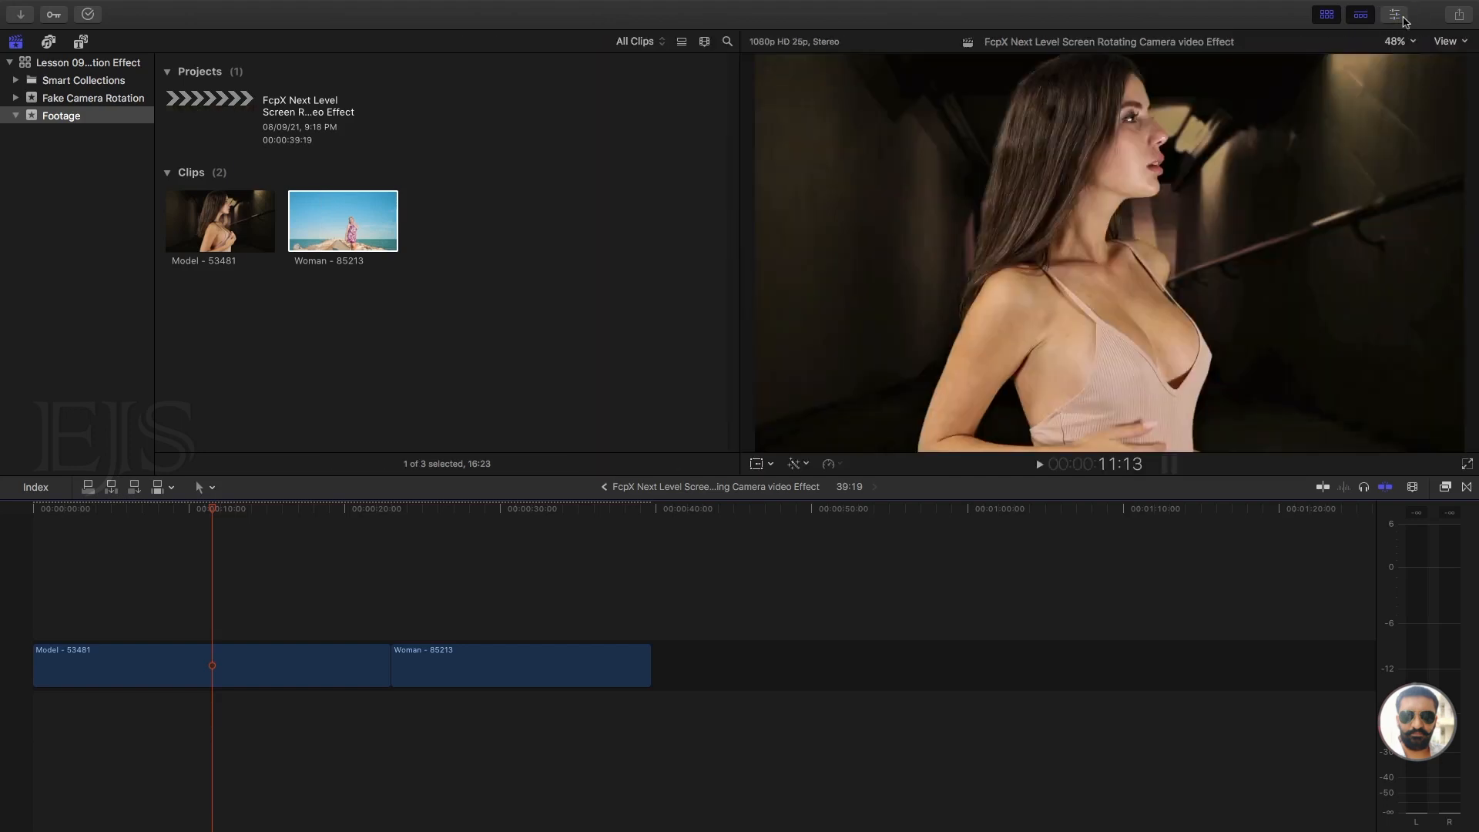
click(1327, 15)
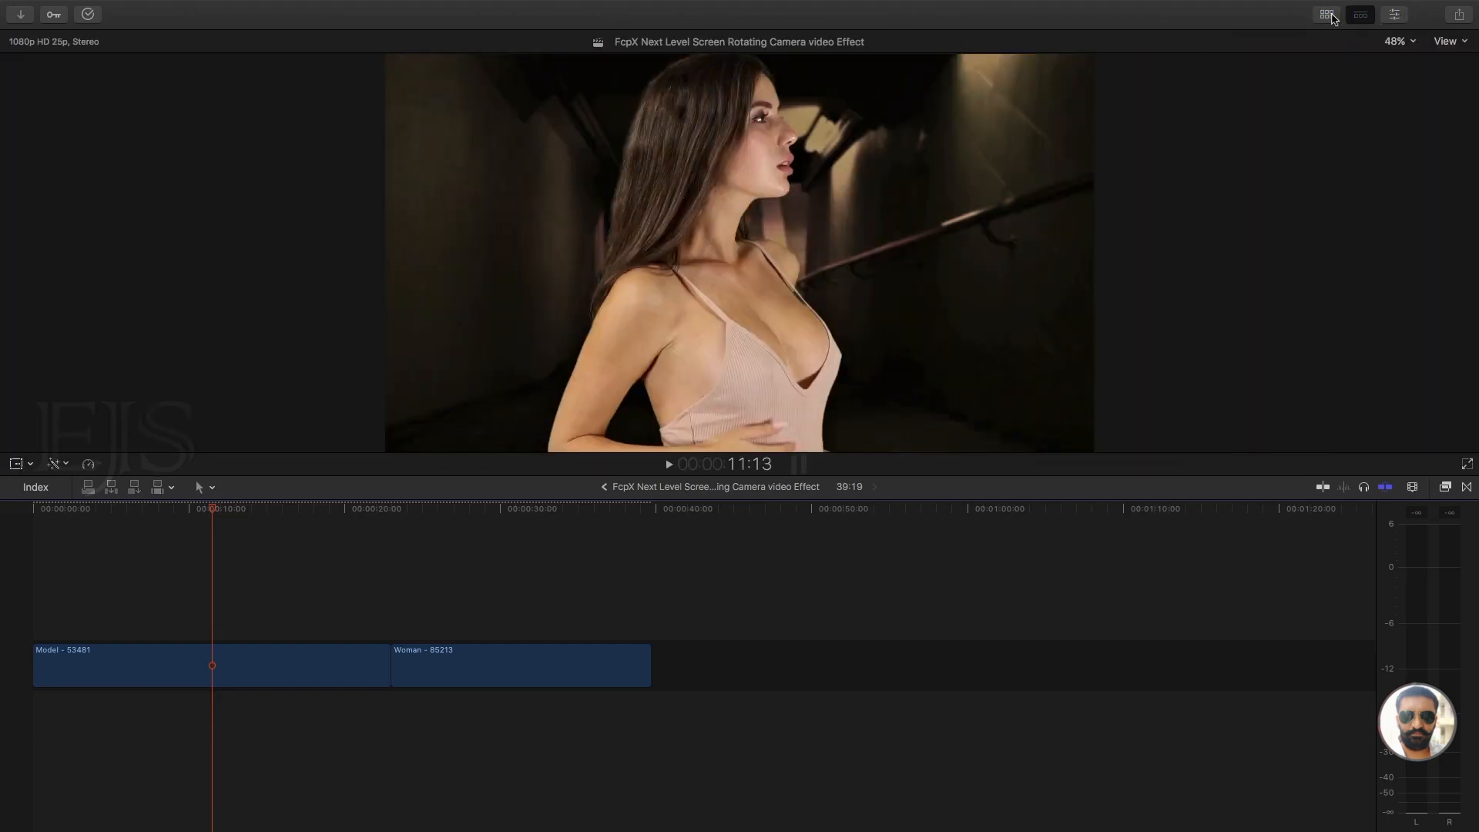
drag(214, 509, 40, 521)
Render both timeline clips, watching the rendering progress in the background tasks list before closing it
drag(172, 569, 472, 674)
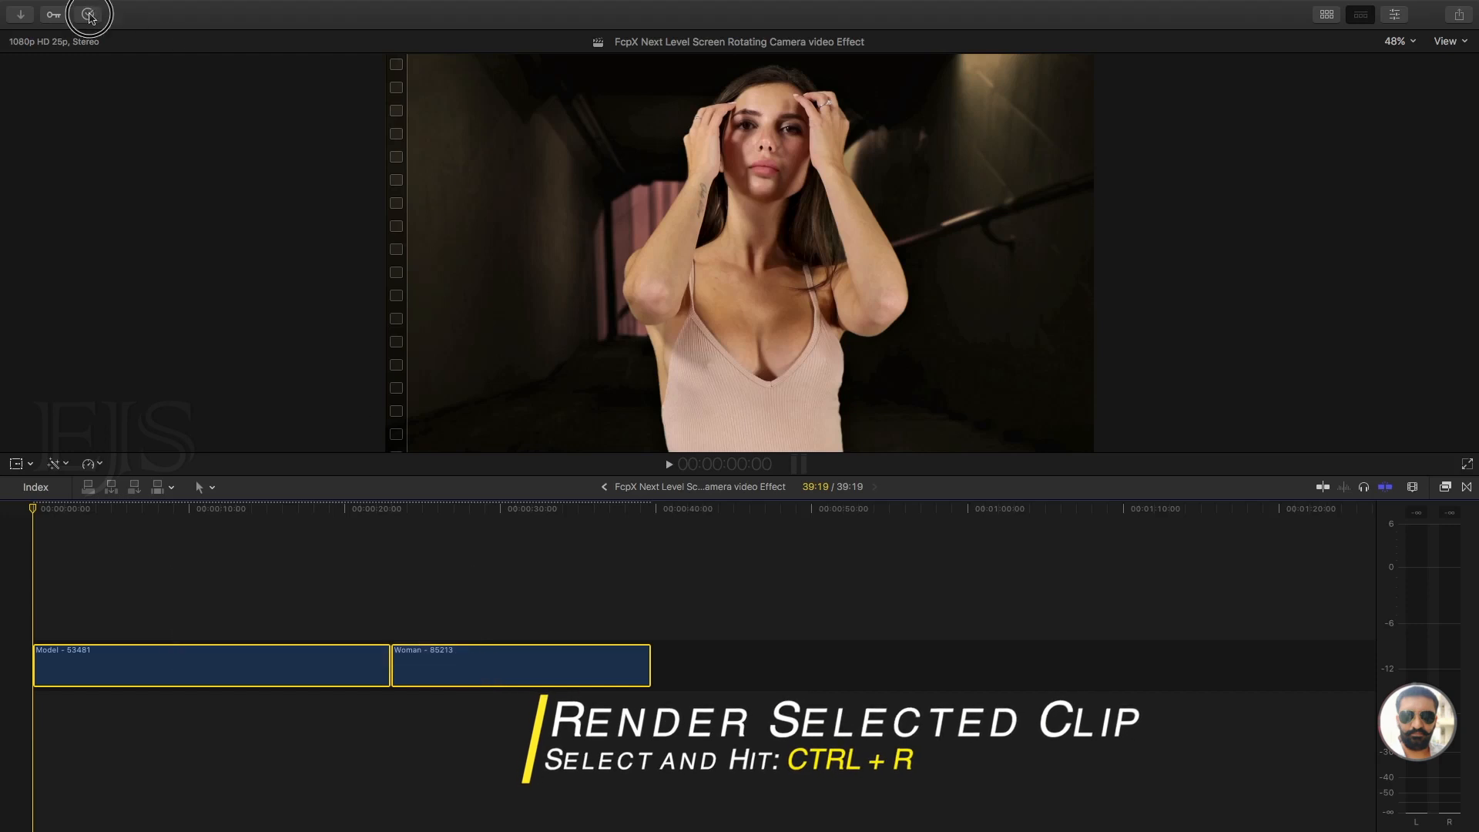
click(88, 14)
key(ctrl+r)
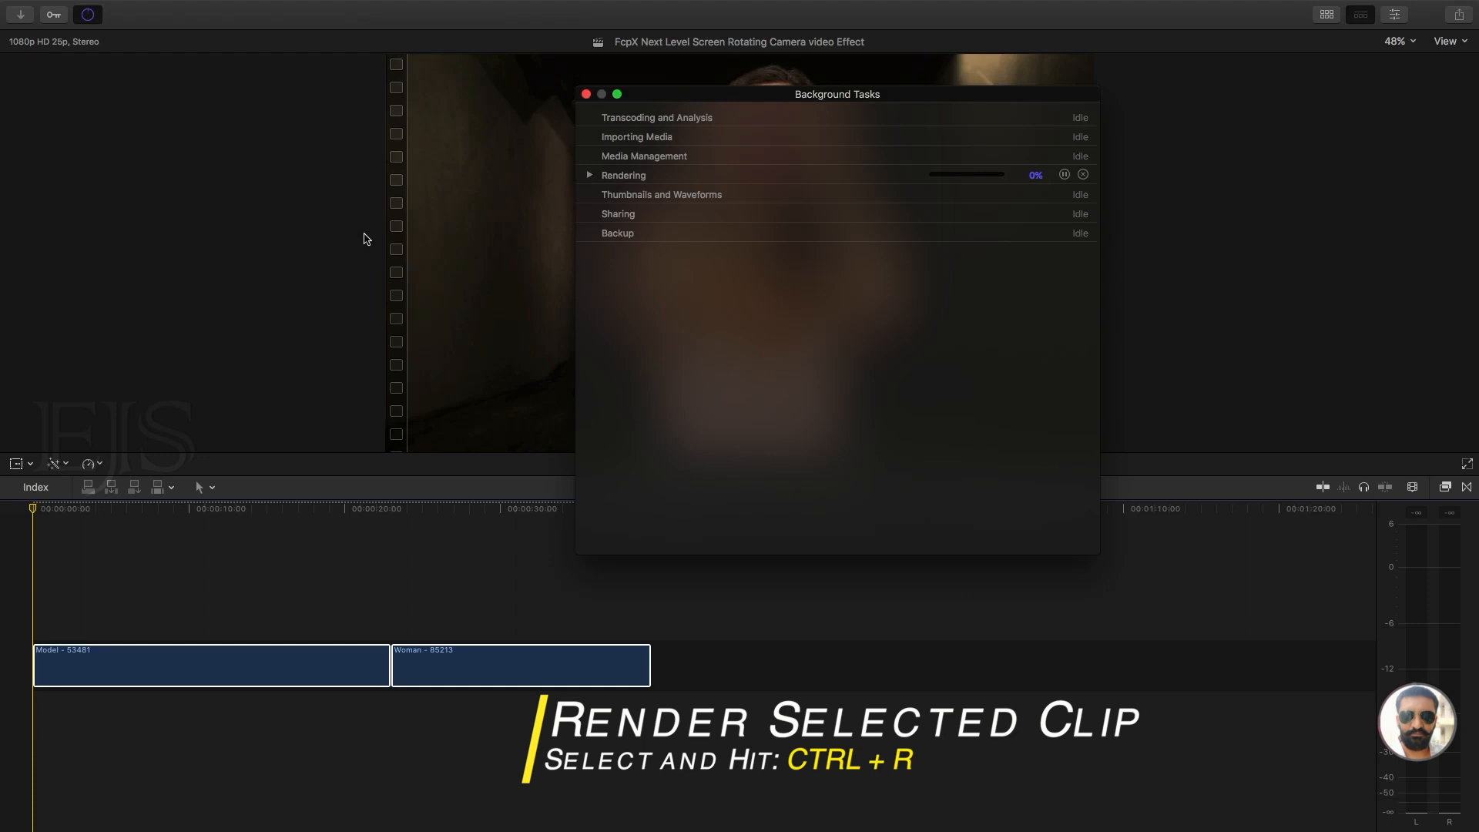
drag(799, 97, 1172, 101)
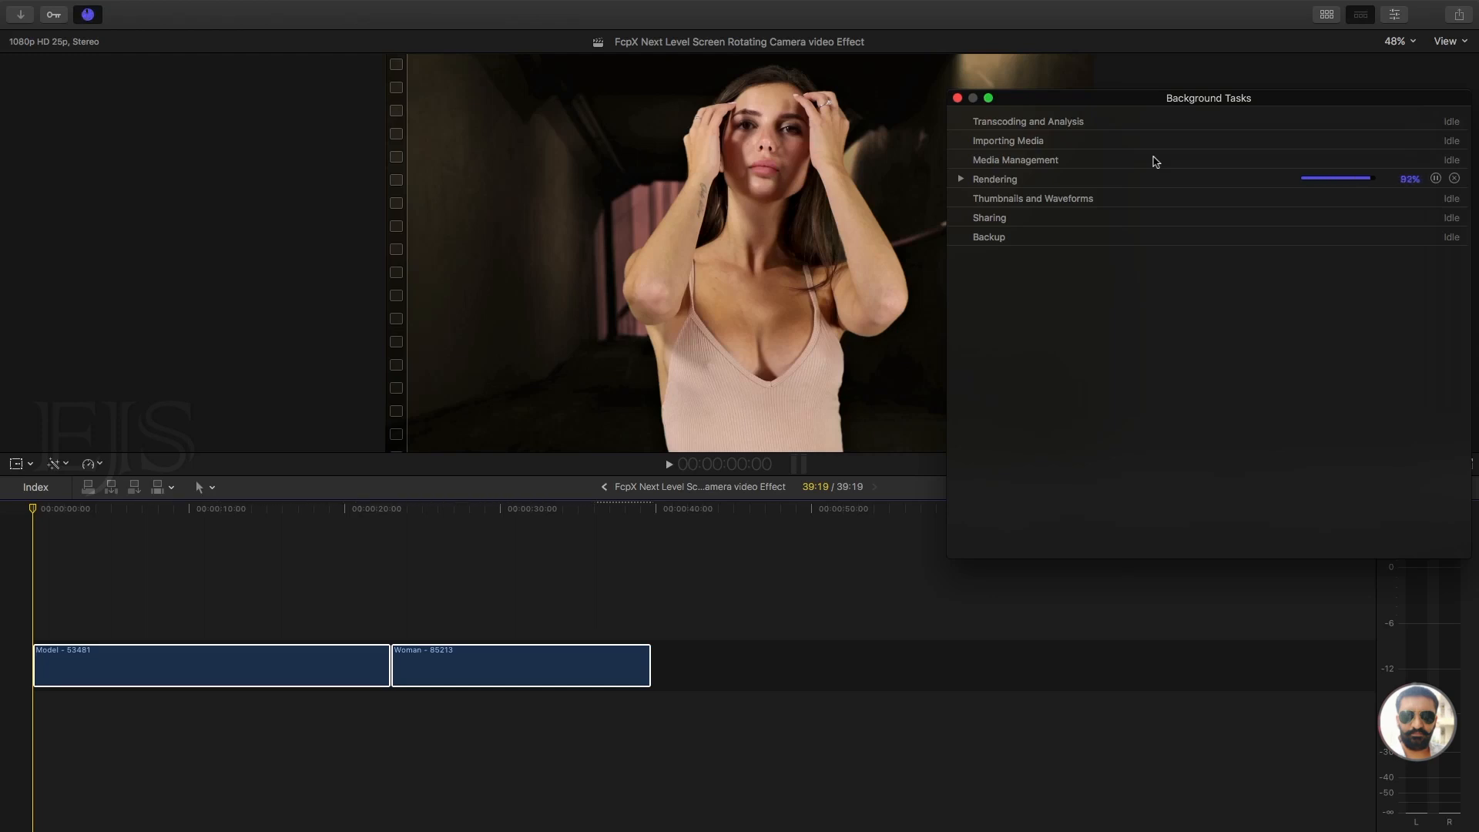
click(958, 98)
Split the Model - 53481 clip at 8:18 and delete the part behind the cut
key(space)
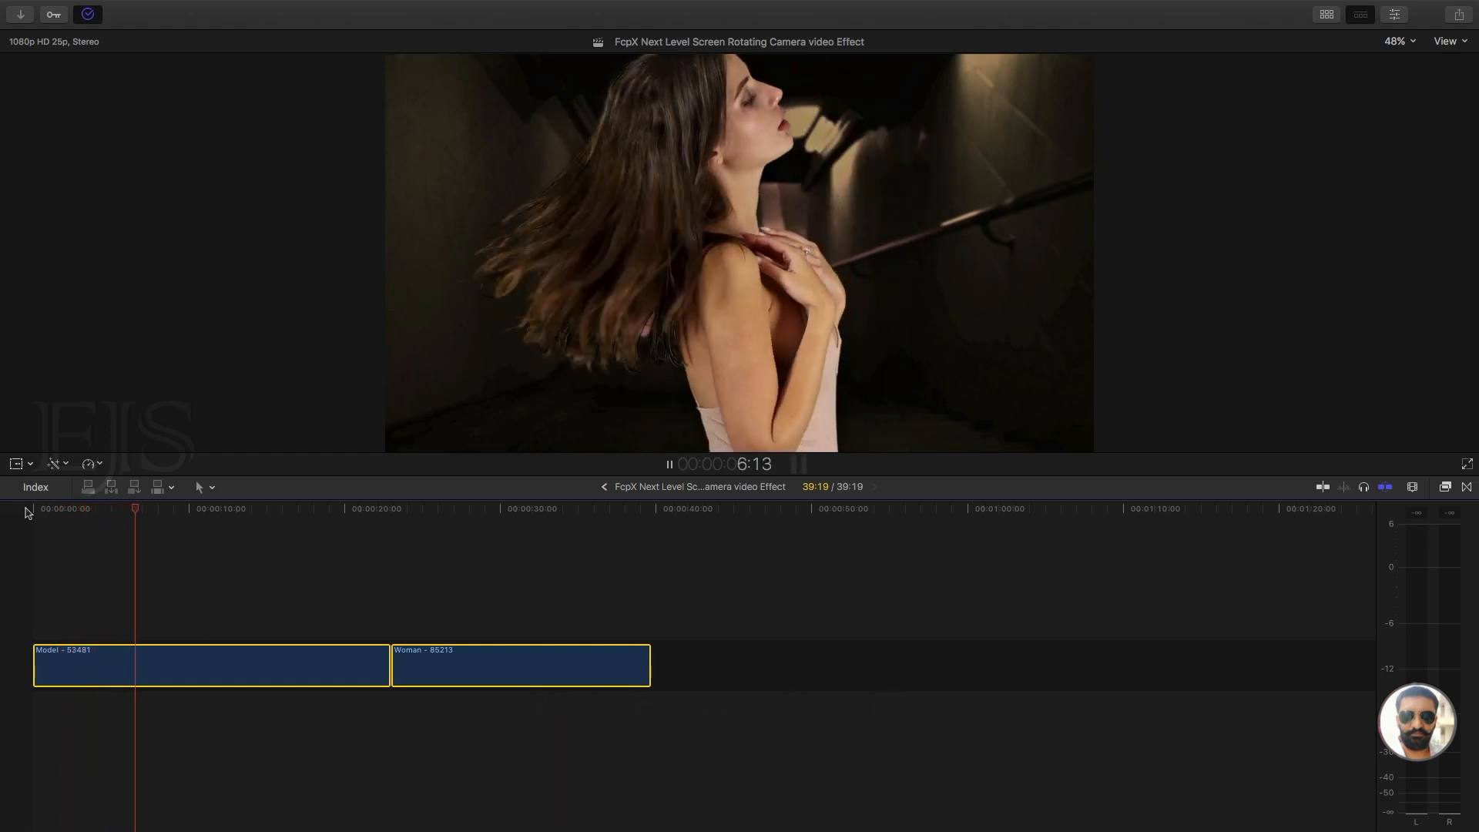
key(space)
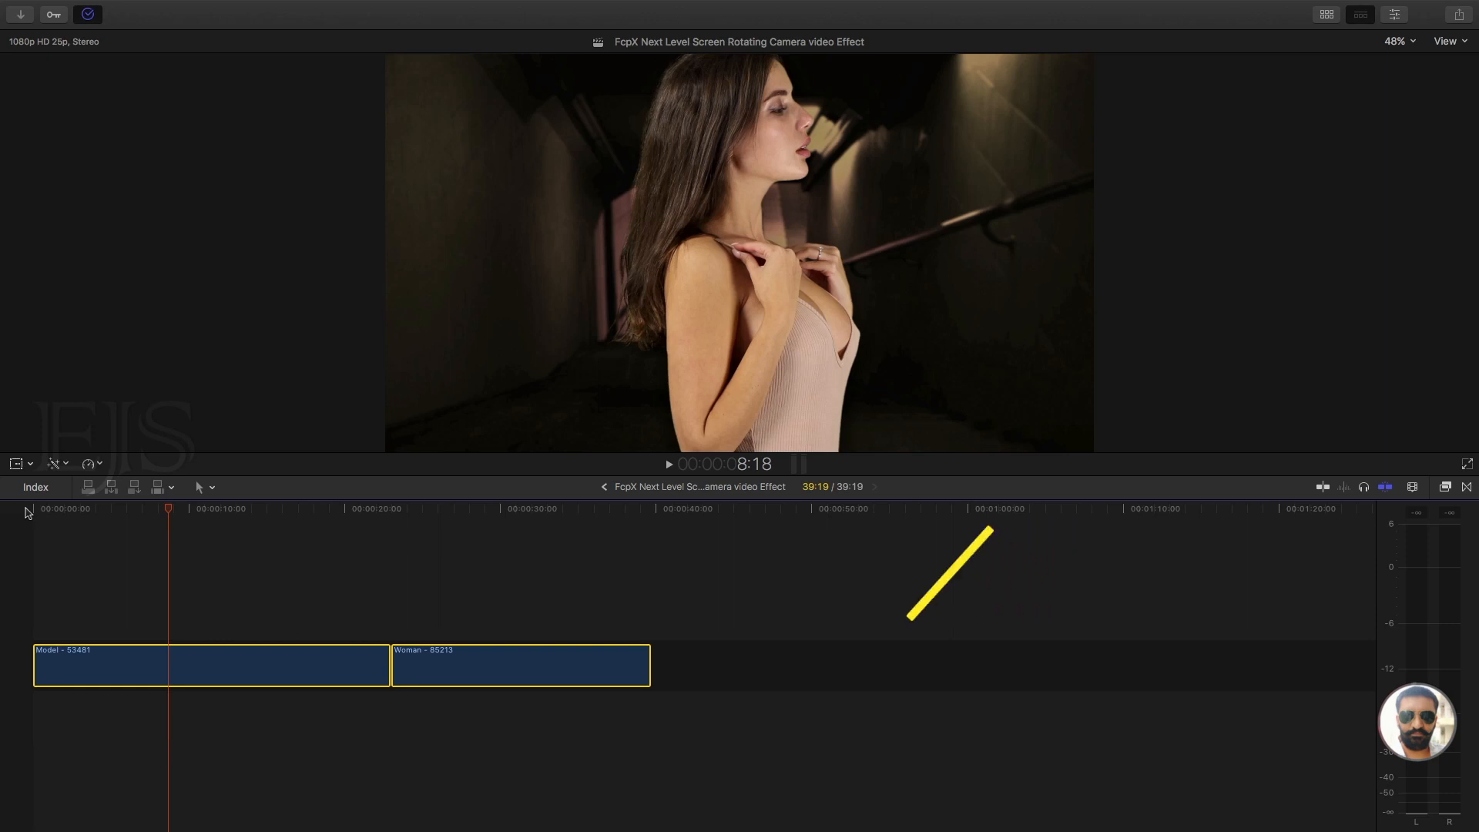
scroll(29, 513, up, 1)
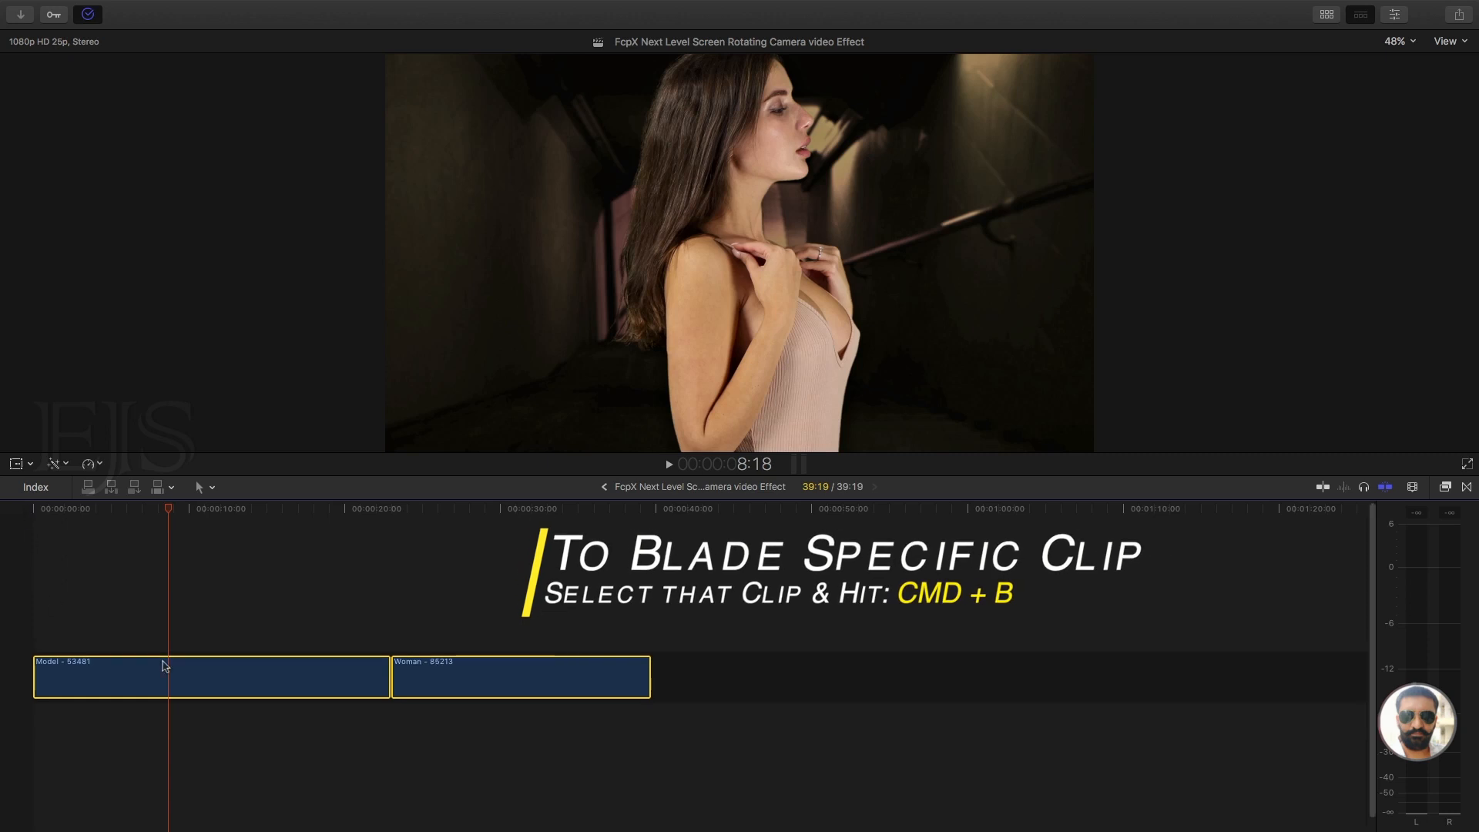
key(super+b)
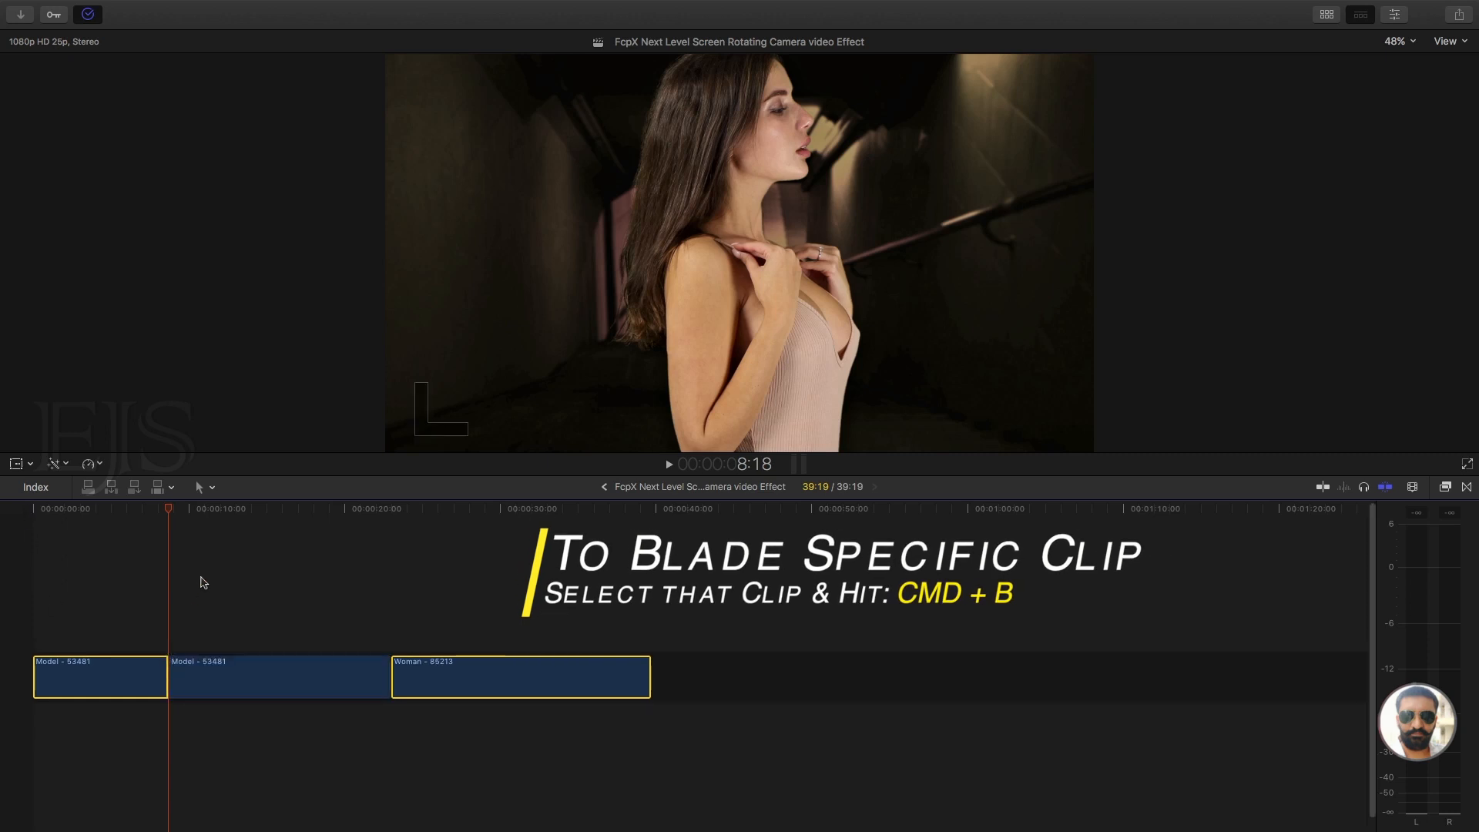
click(196, 537)
drag(197, 508, 329, 521)
click(257, 678)
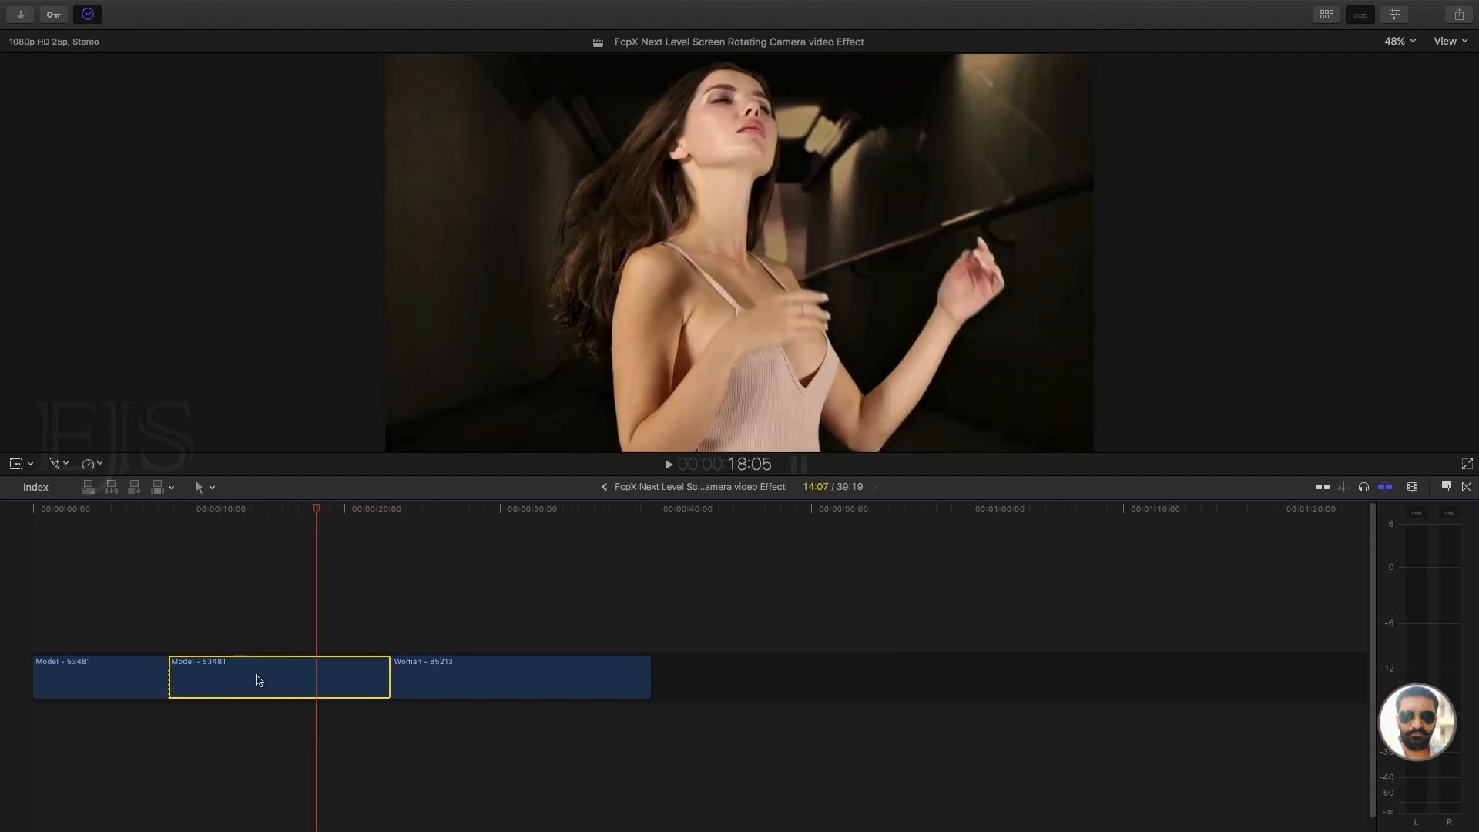
key(Delete)
Play through the cut between both clips, split the Woman - 85213 clip at 9:18 and delete its opening part
click(33, 510)
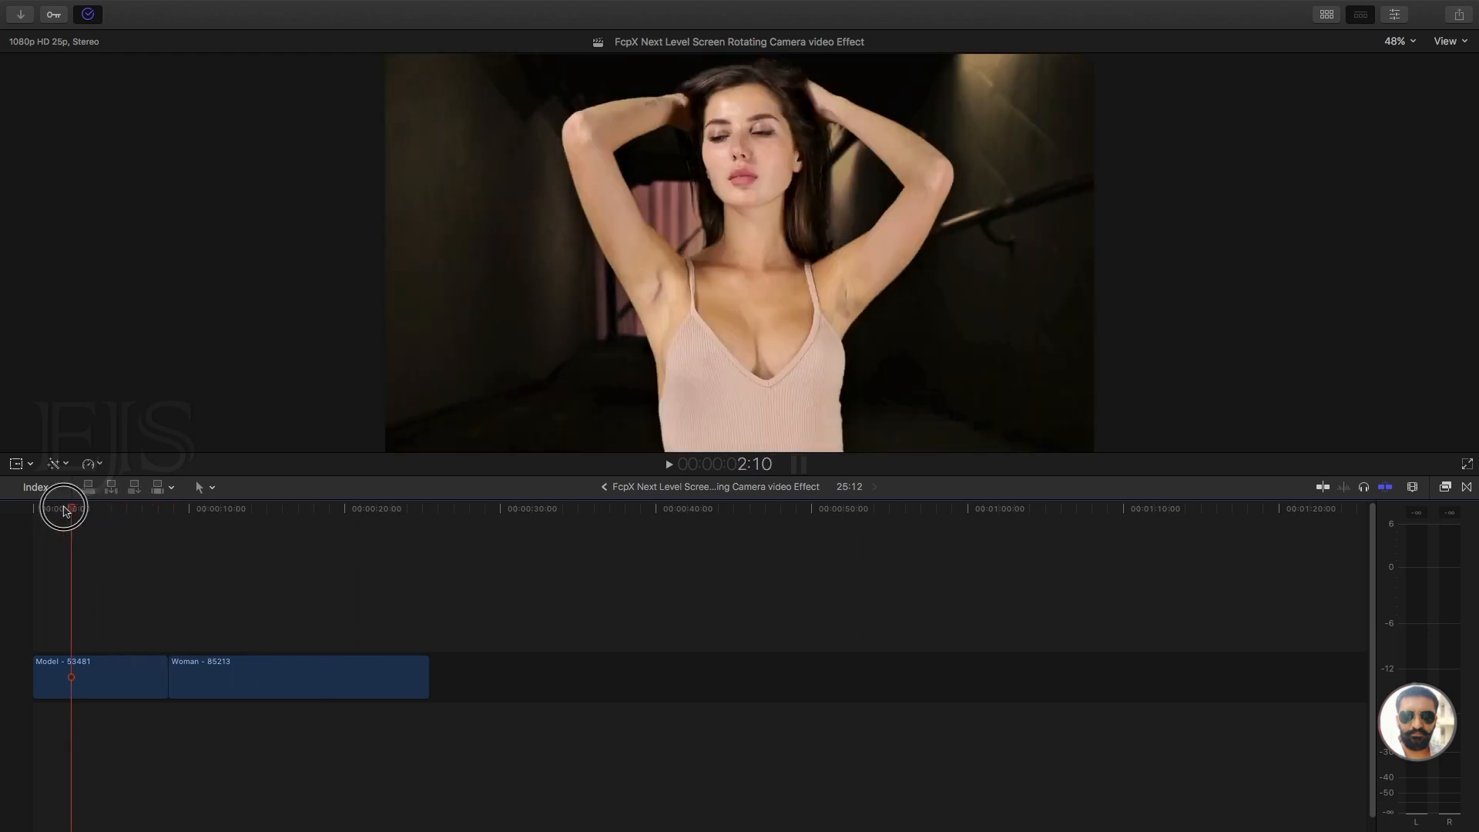
drag(32, 514, 170, 510)
key(space)
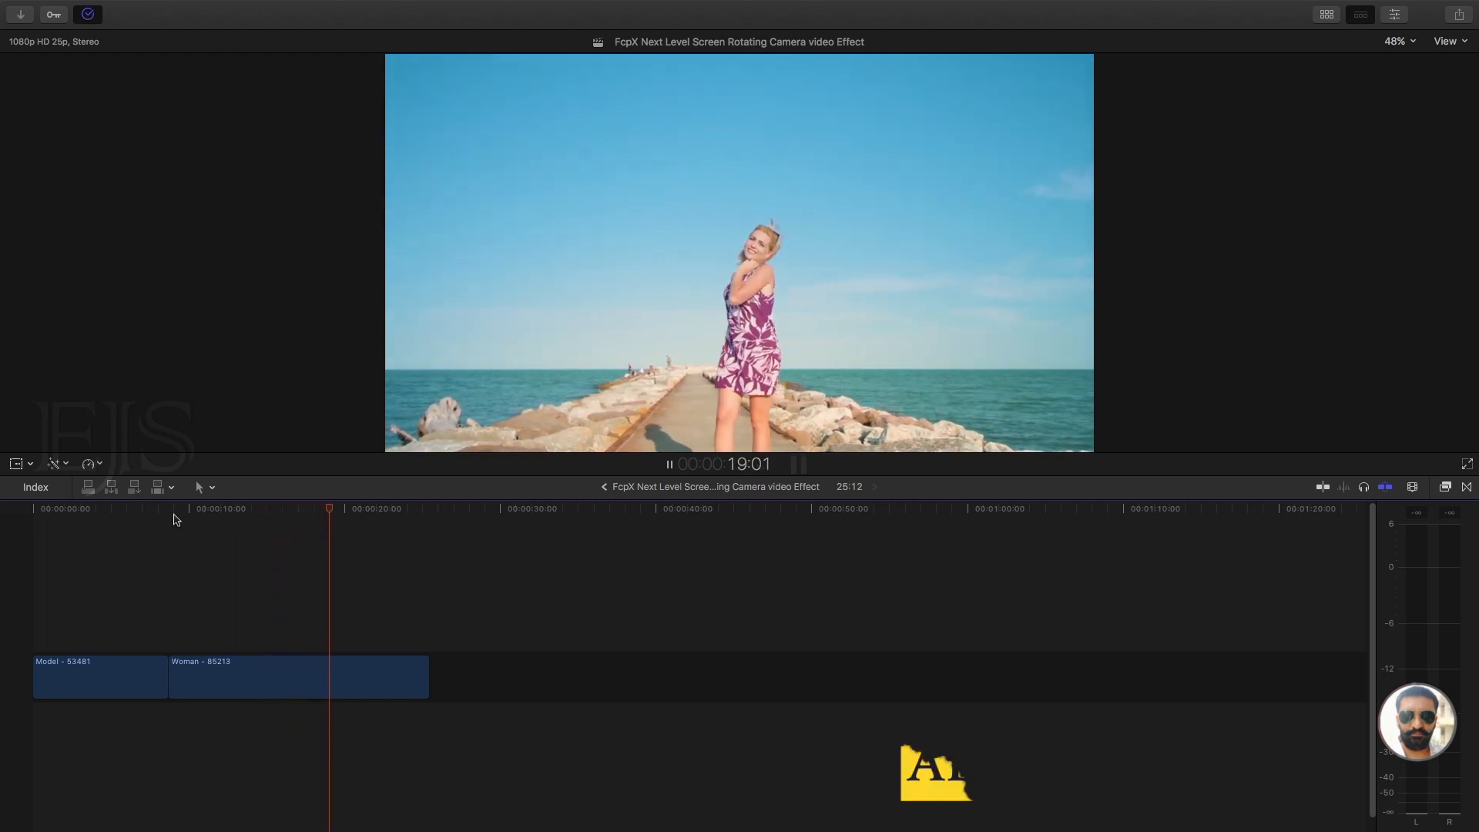
drag(216, 512, 186, 516)
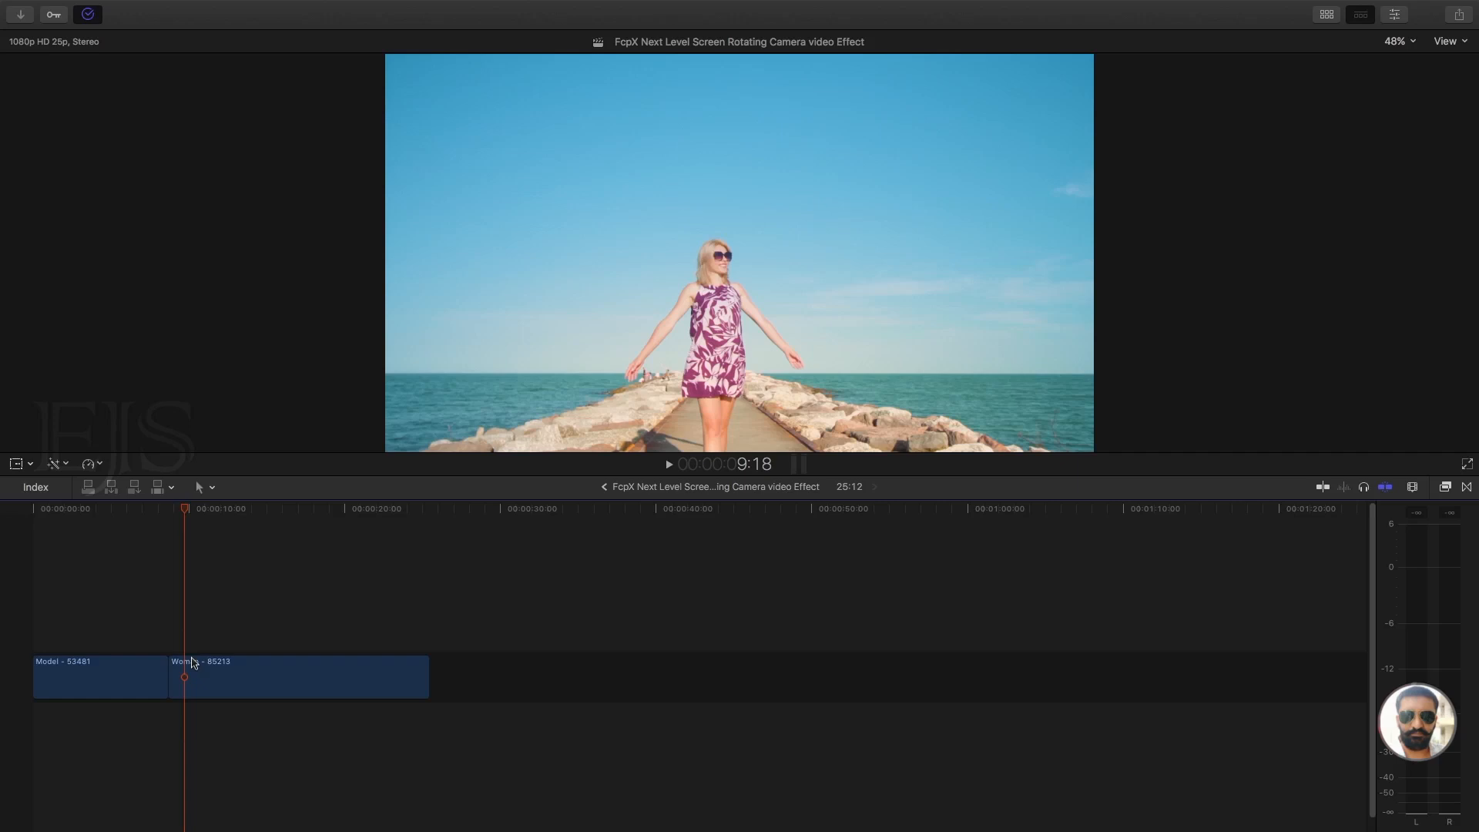
click(196, 677)
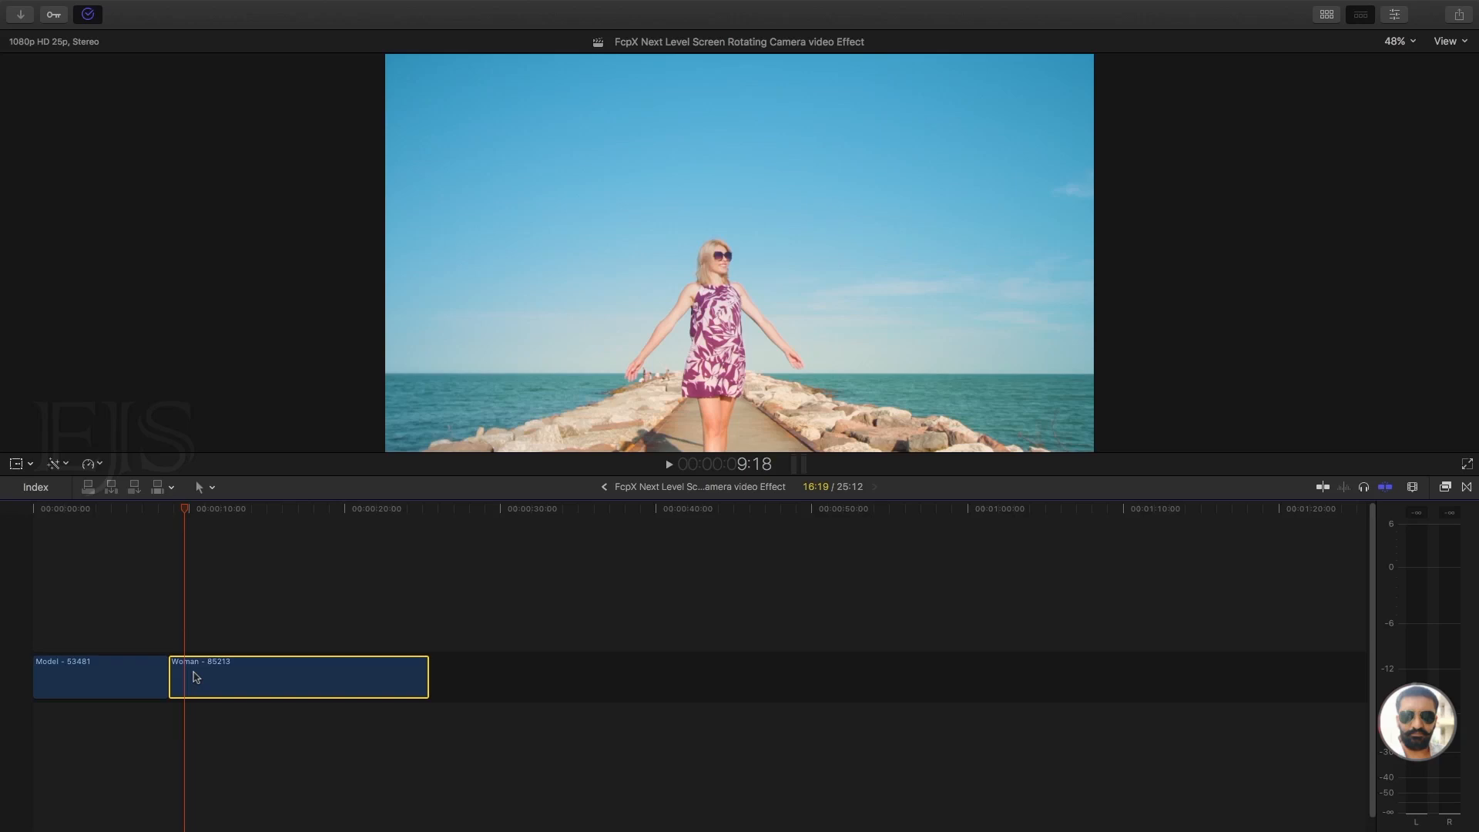
key(super+b)
key(Delete)
Play the timeline to 18:07, split the Woman - 85213 clip there and delete its remaining end
key(space)
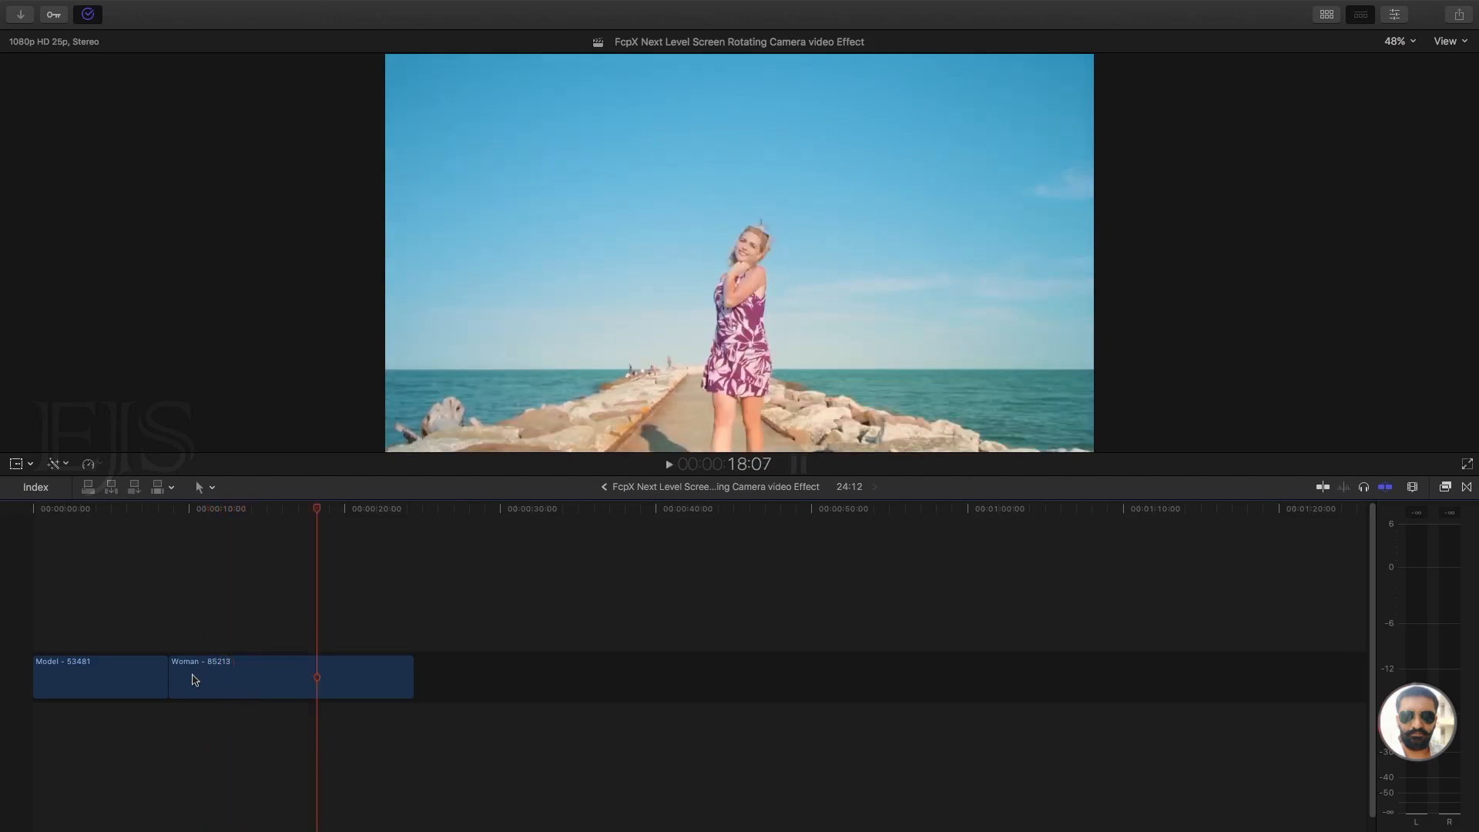
key(super+b)
click(379, 678)
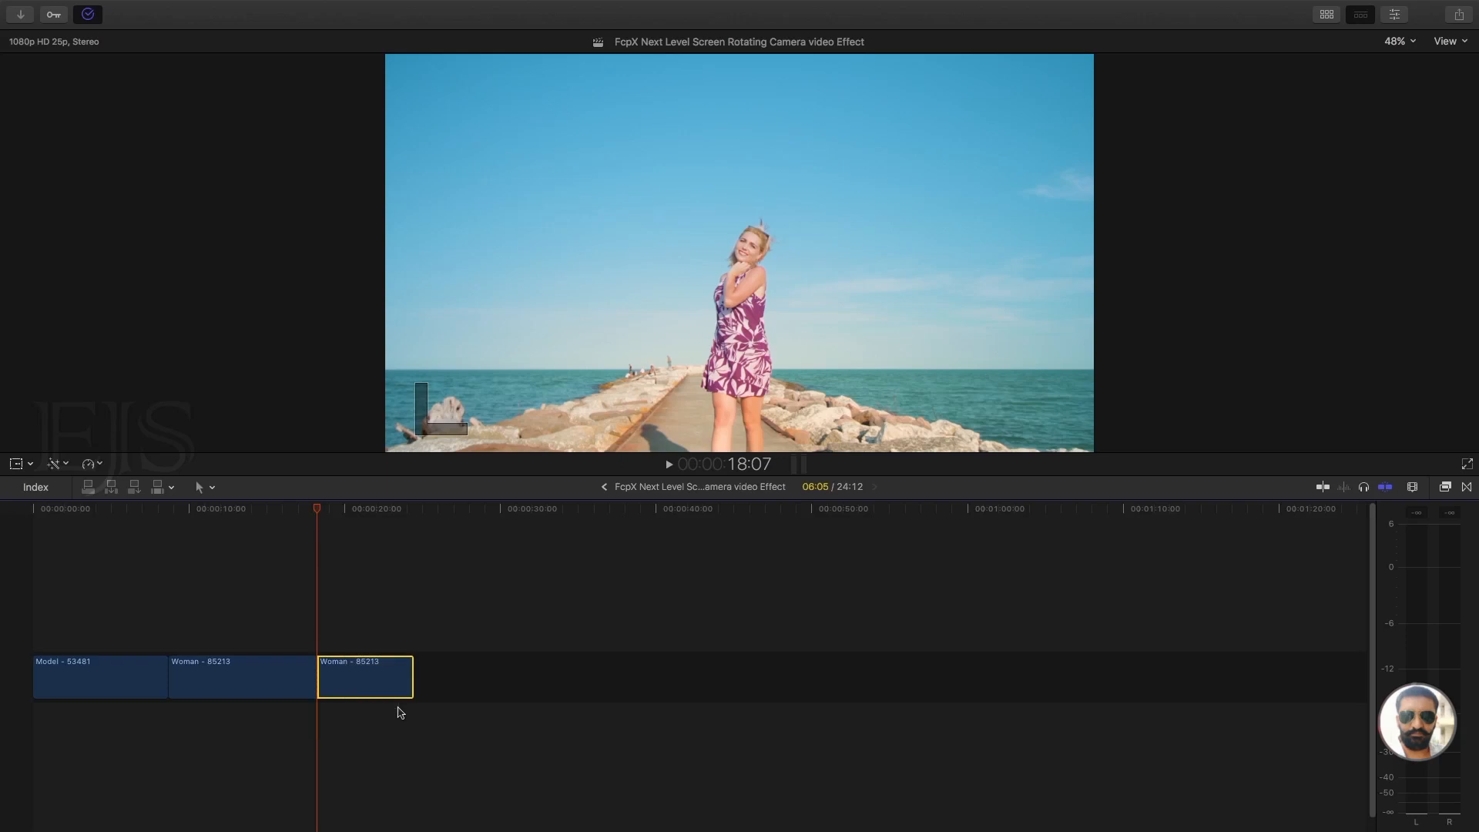
key(Delete)
Return the playhead to the timeline start and show the Model - 53481 clip's video settings in the inspector
click(269, 585)
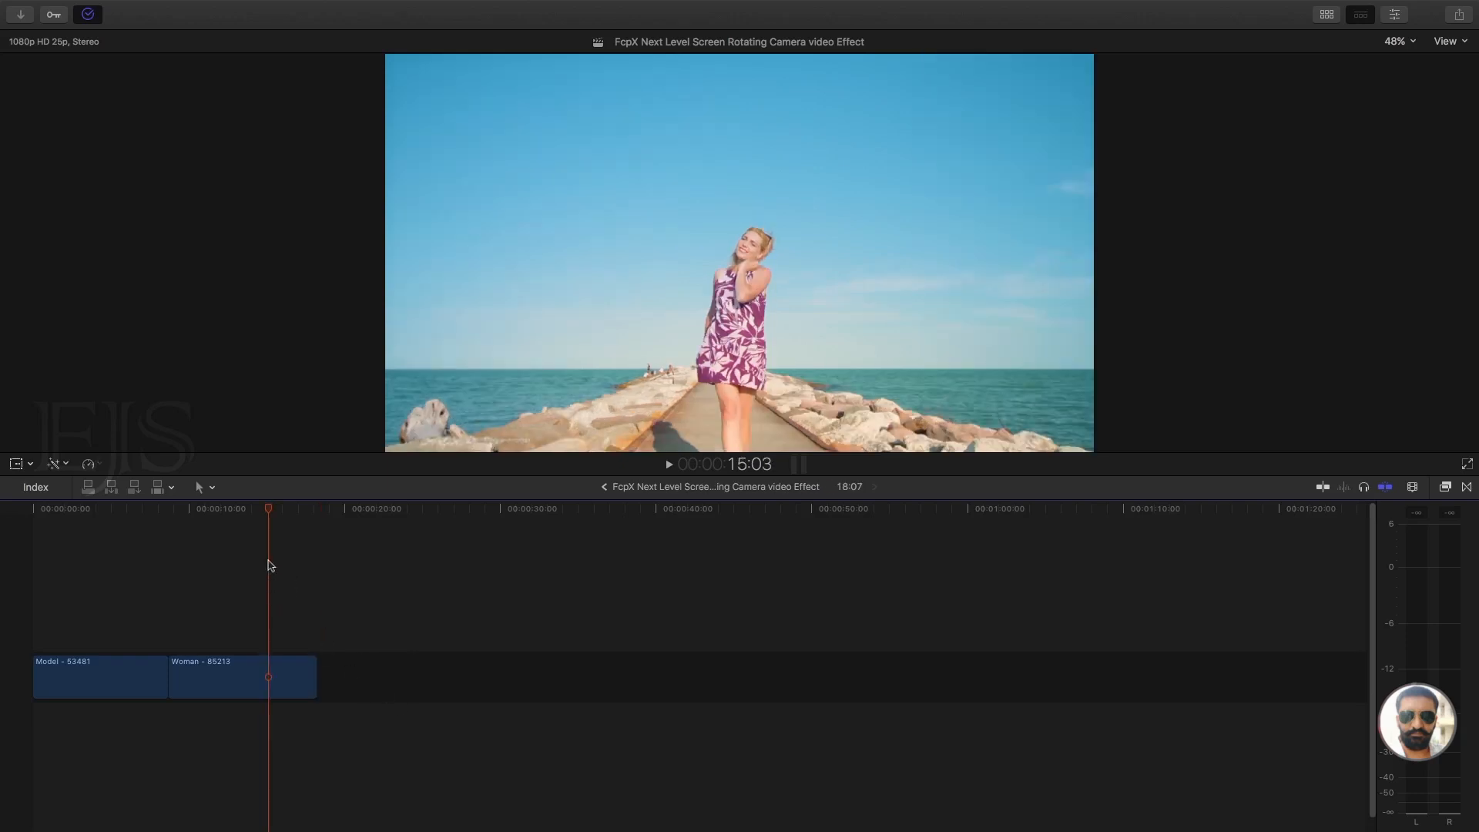
drag(218, 511, 33, 521)
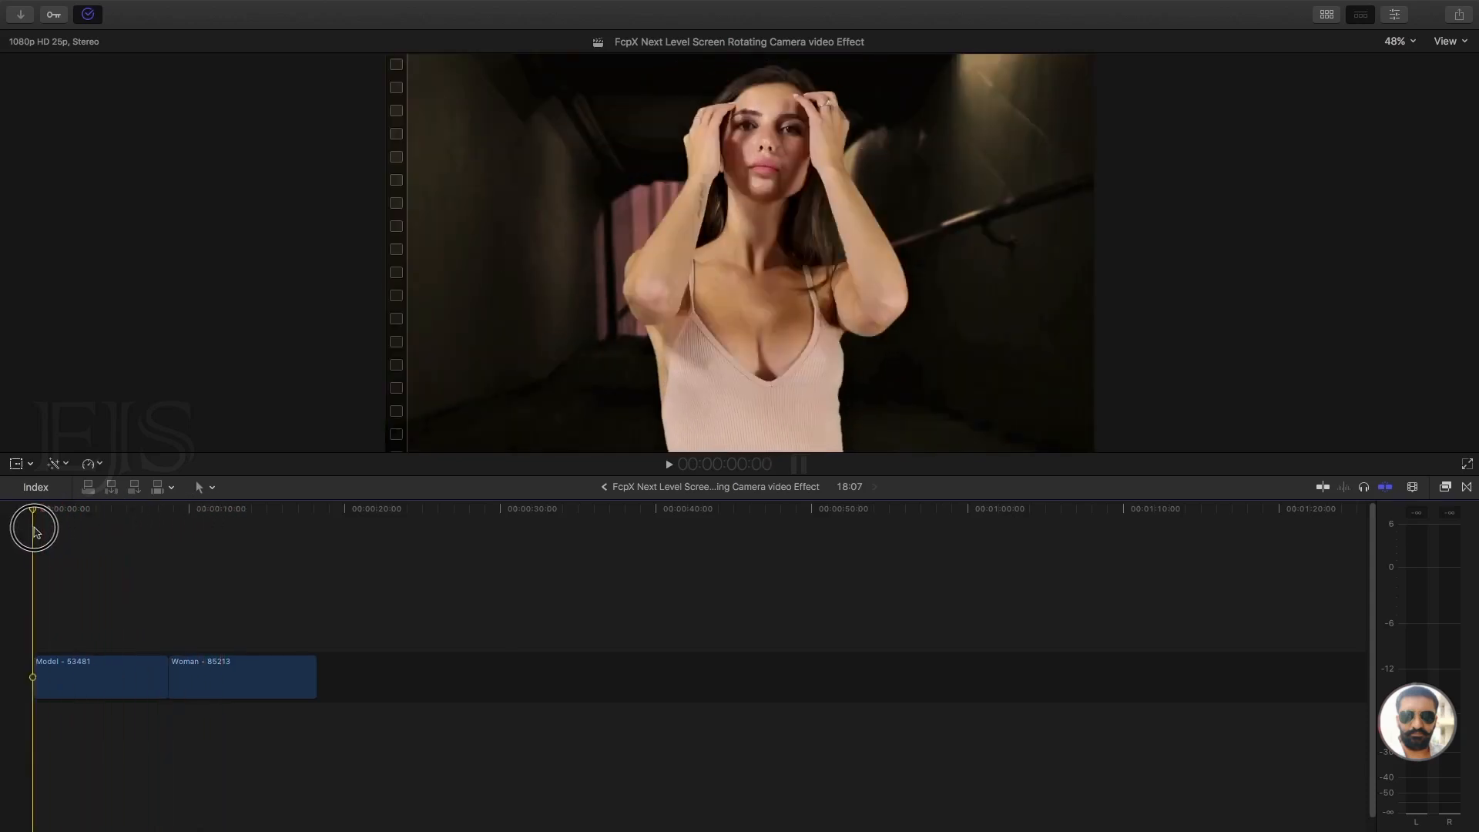
click(48, 685)
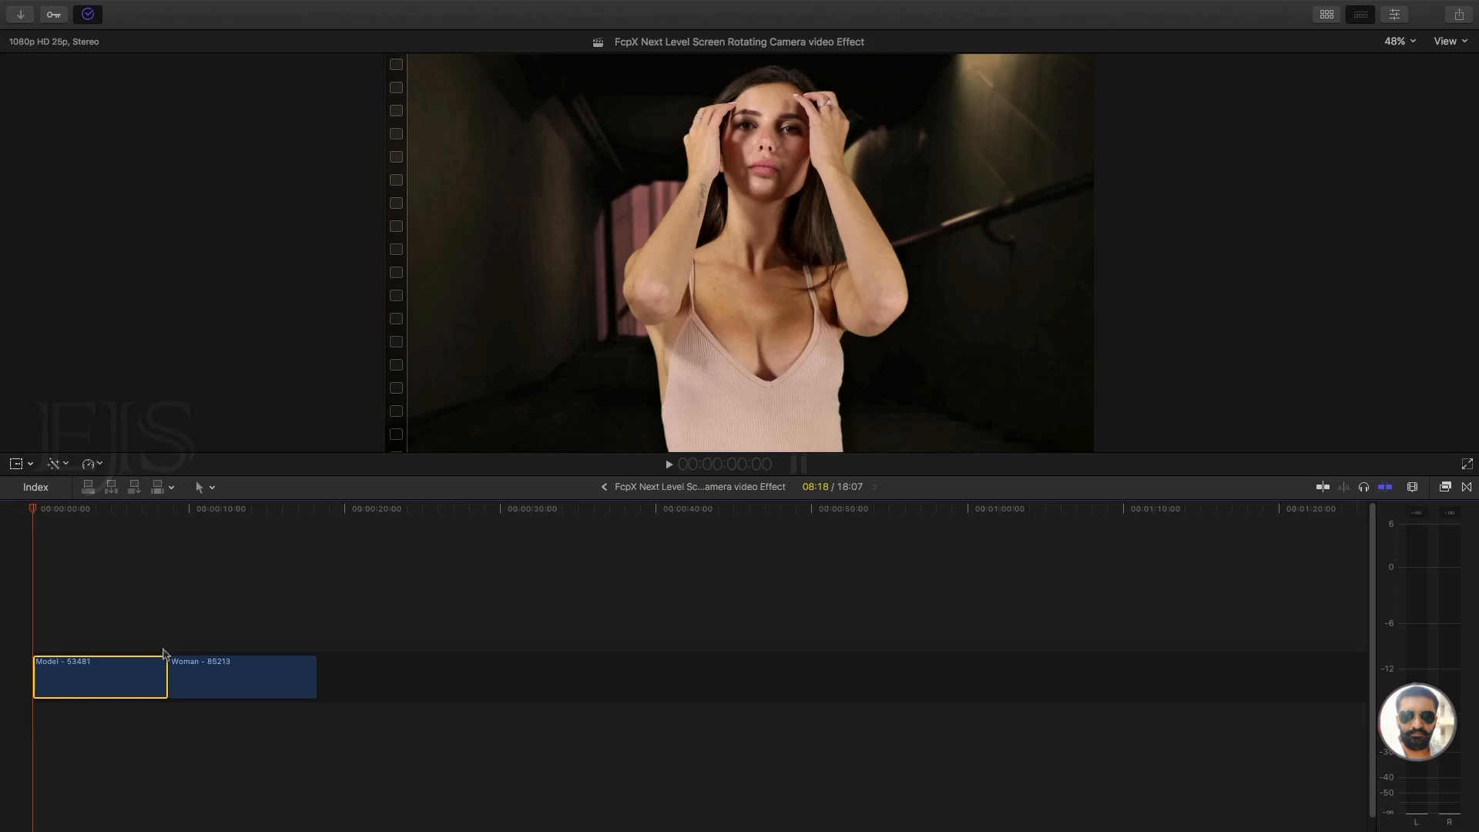
click(1395, 16)
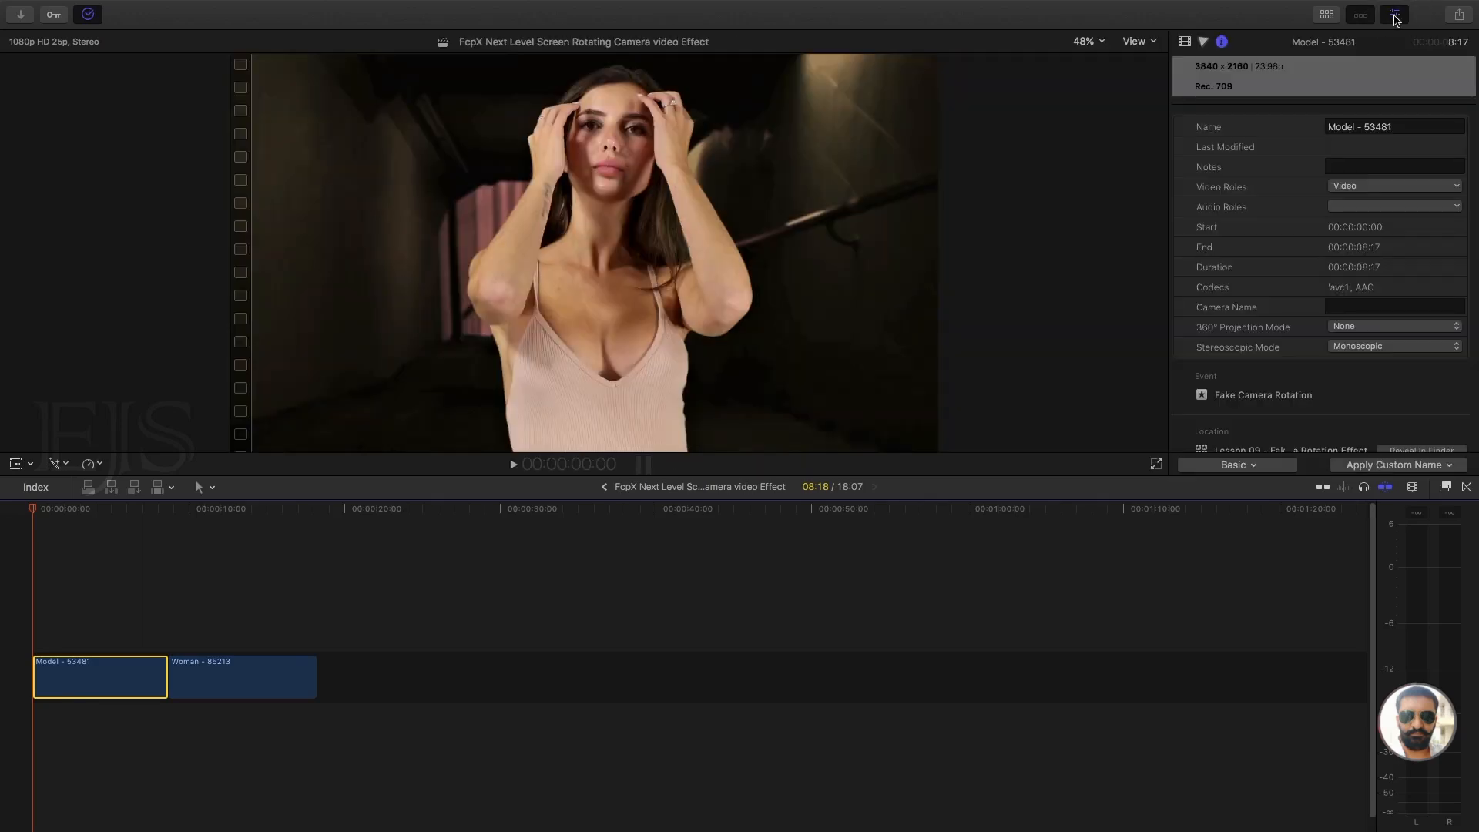
click(1185, 41)
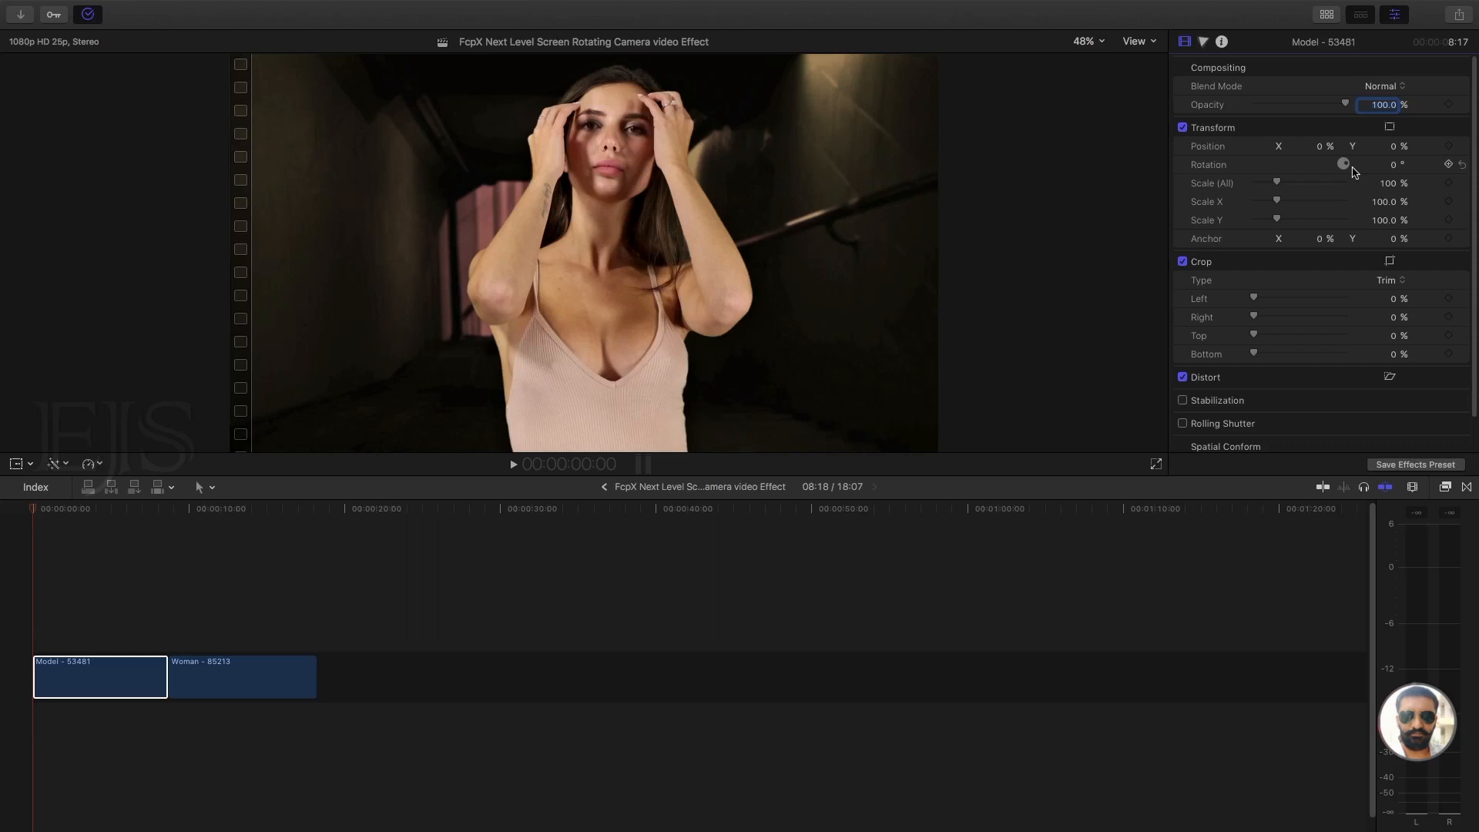
Try rotating the Model - 53481 clip to -45° and to 52.6°, and reset its rotation
click(1391, 165)
text(-15)
key(Return)
drag(1393, 165, 1393, 171)
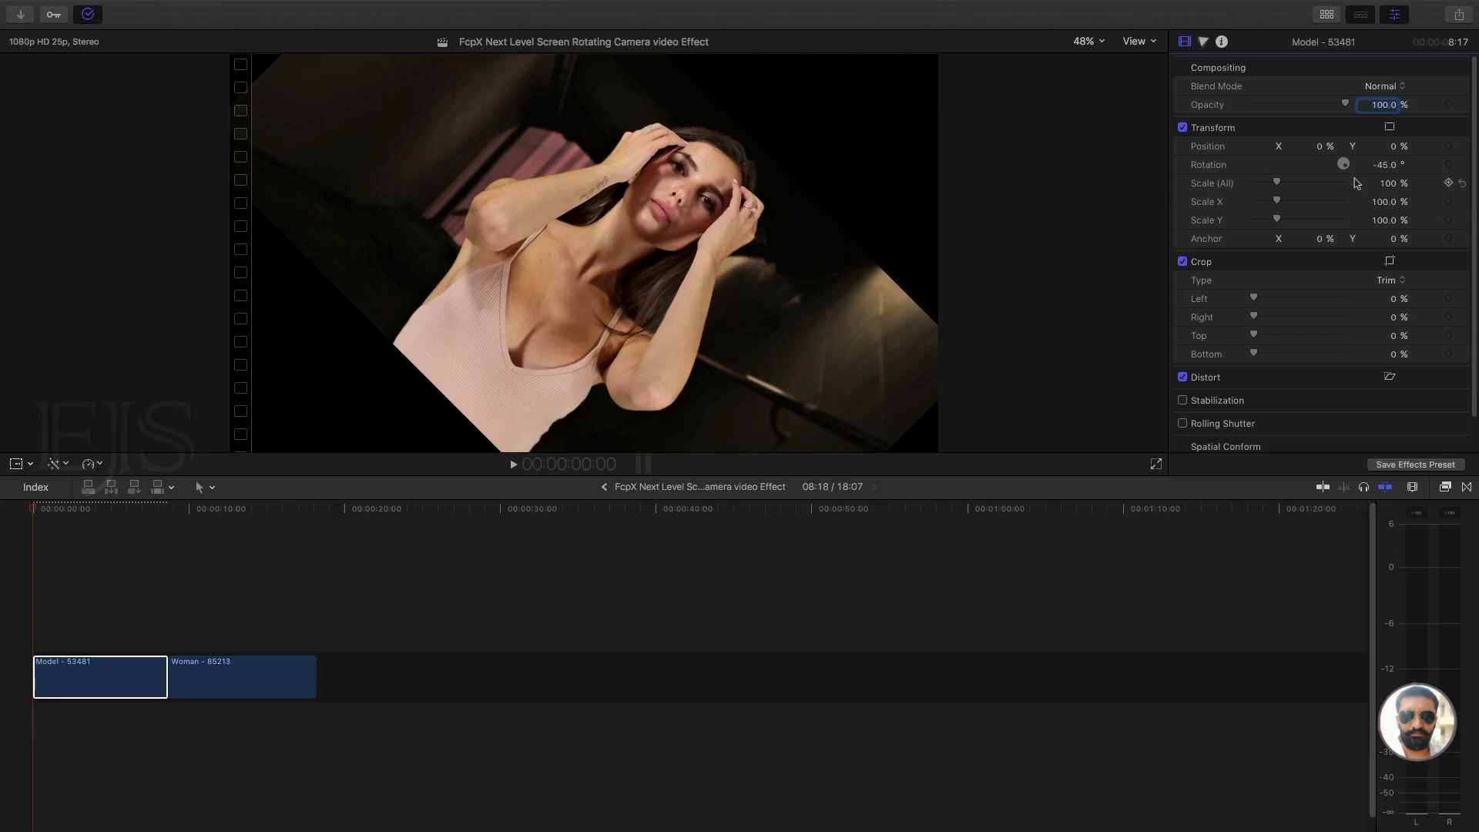
drag(1385, 166, 1385, 161)
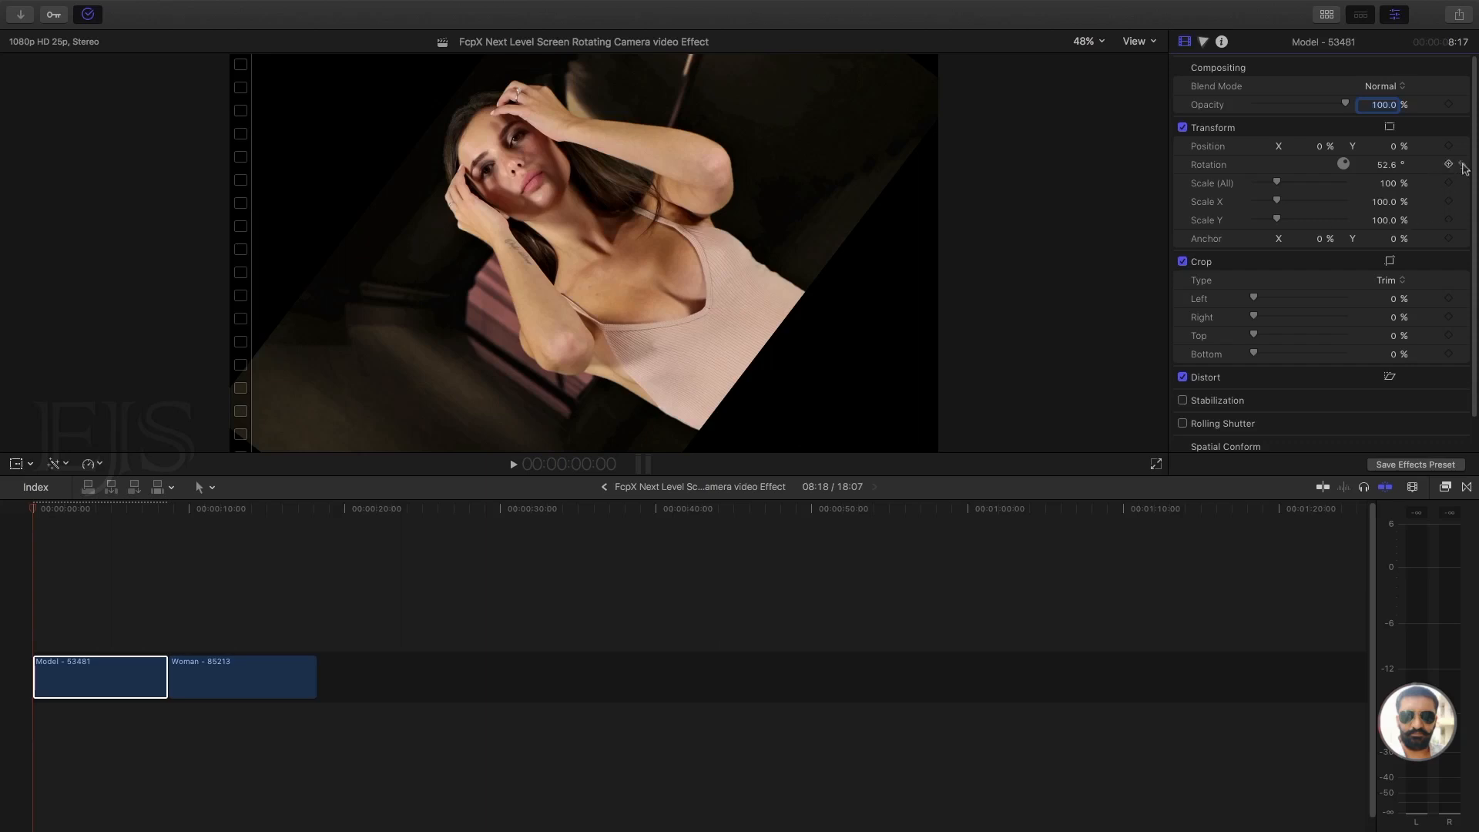
click(1462, 164)
Try a 43° rotation, 164% scale and -26.9% vertical position on the Model - 53481 clip, and reset its transform
drag(1393, 165, 1396, 164)
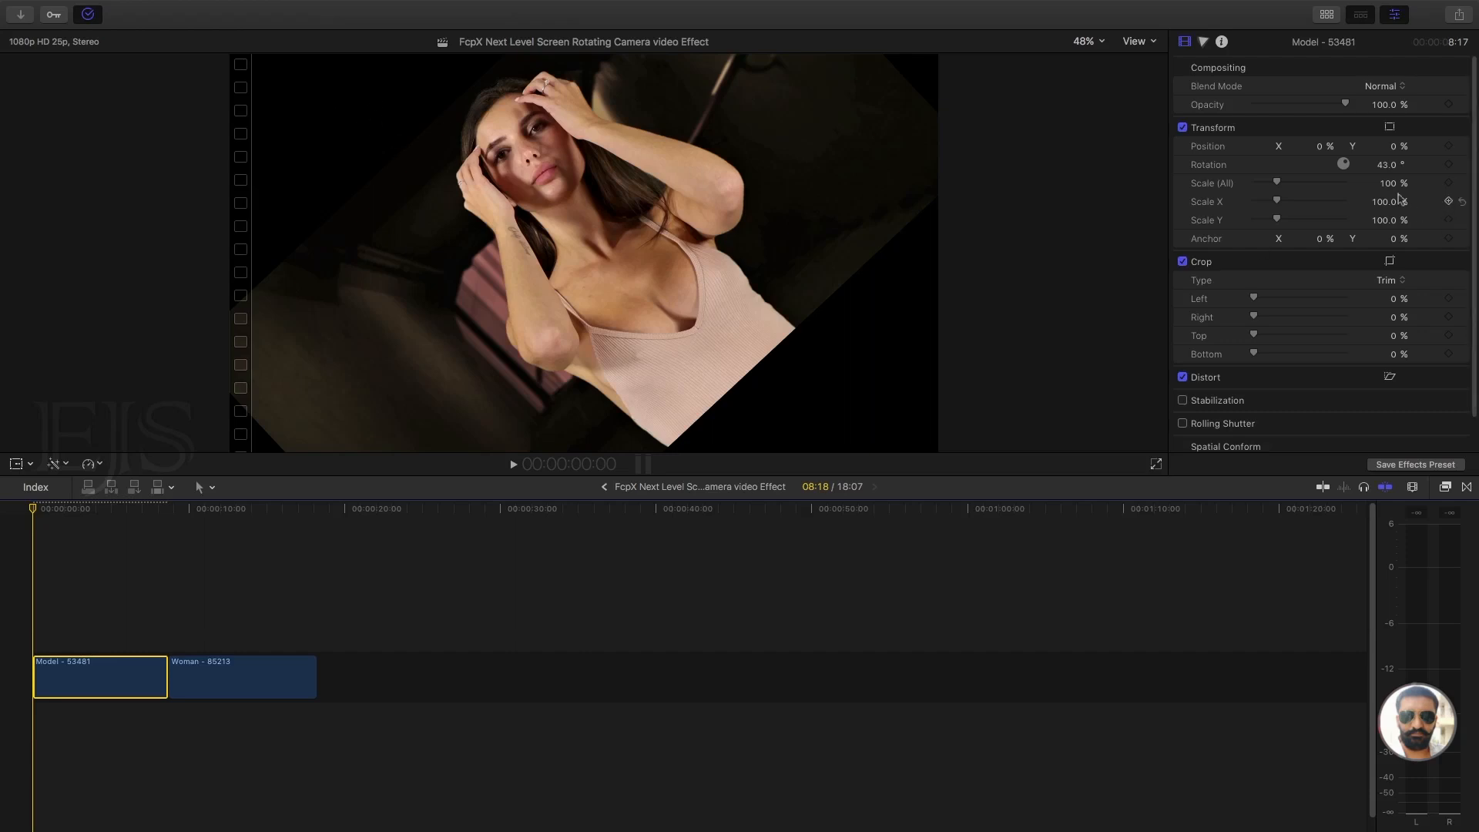
mouse_move(1389, 186)
mouse_down()
mouse_move(1389, 134)
mouse_move(1393, 170)
mouse_up()
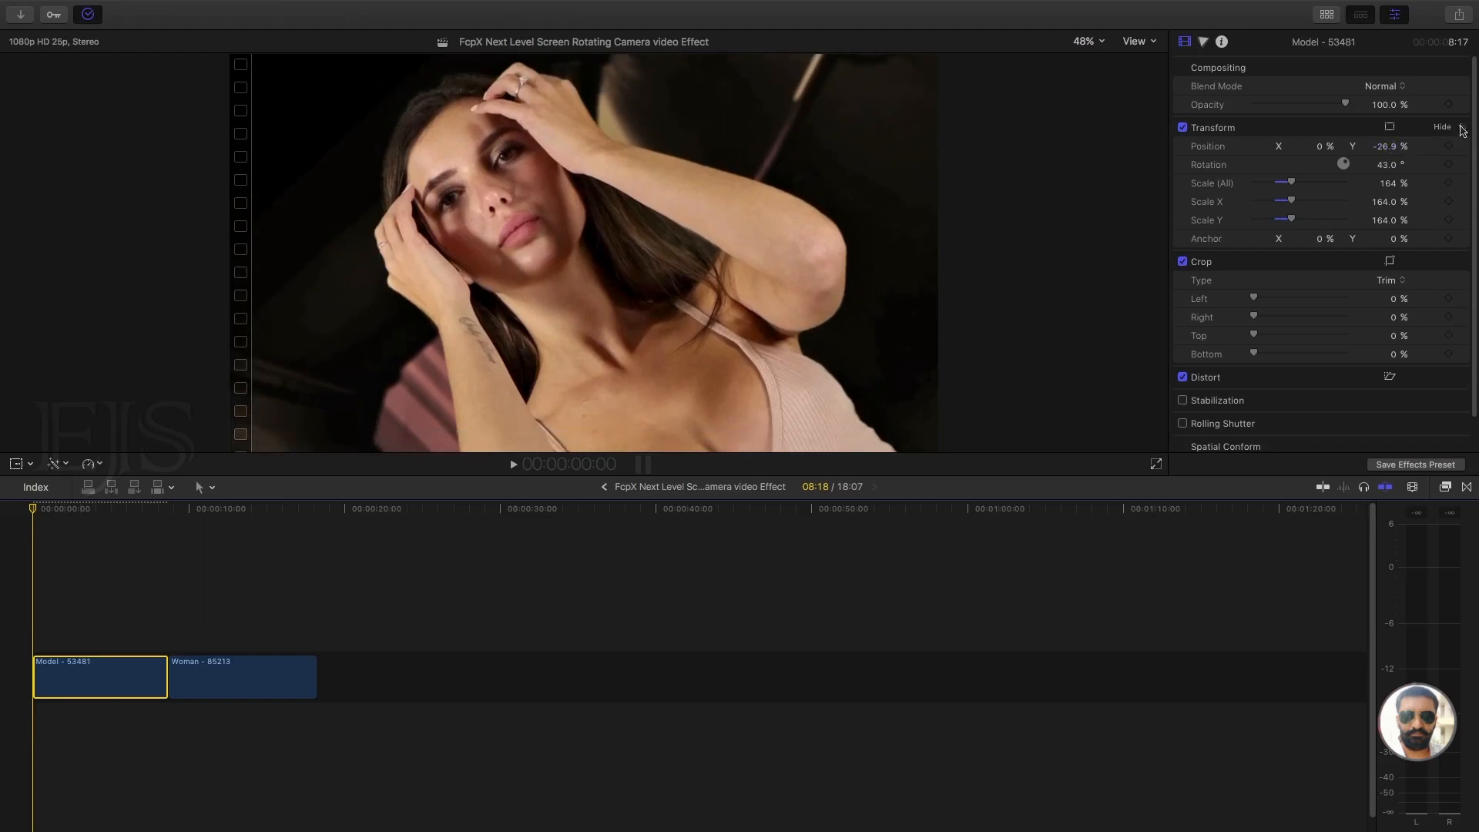
click(1462, 127)
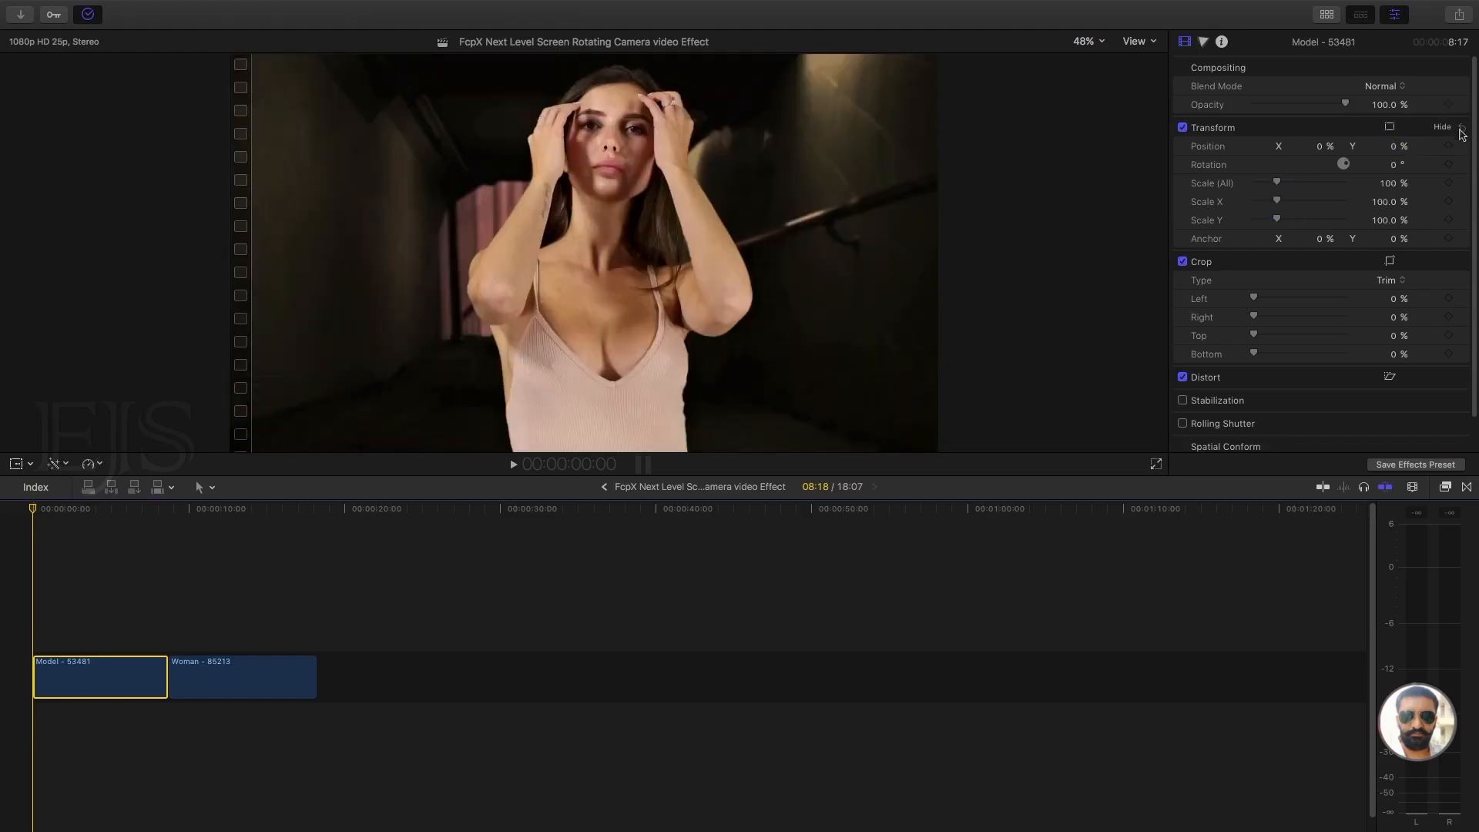
At the timeline start, keyframe the Model - 53481 clip's position, rotation and scale with 270° rotation, 178% scale and 8.3% vertical position
click(1449, 184)
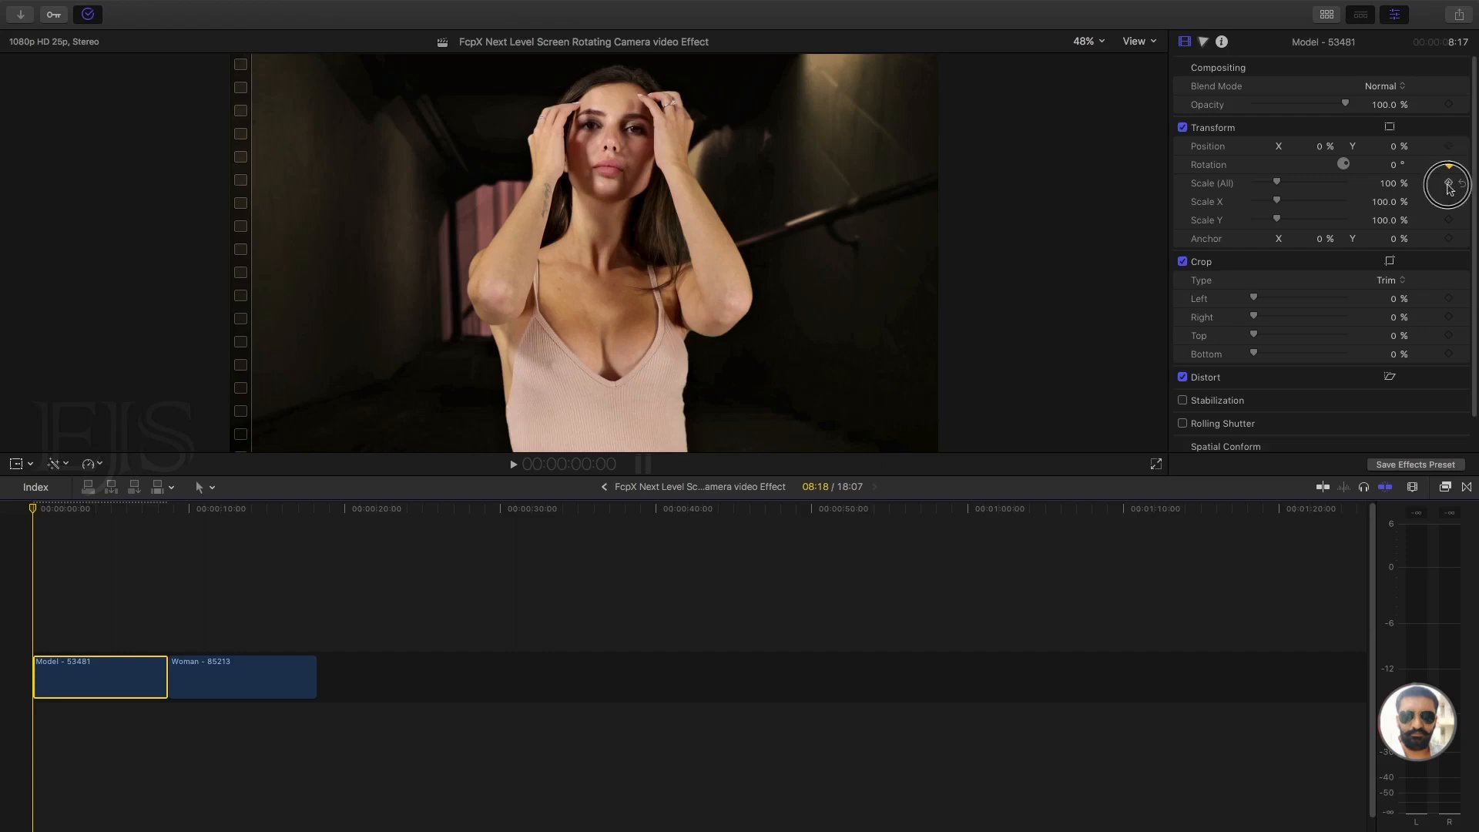
click(1449, 146)
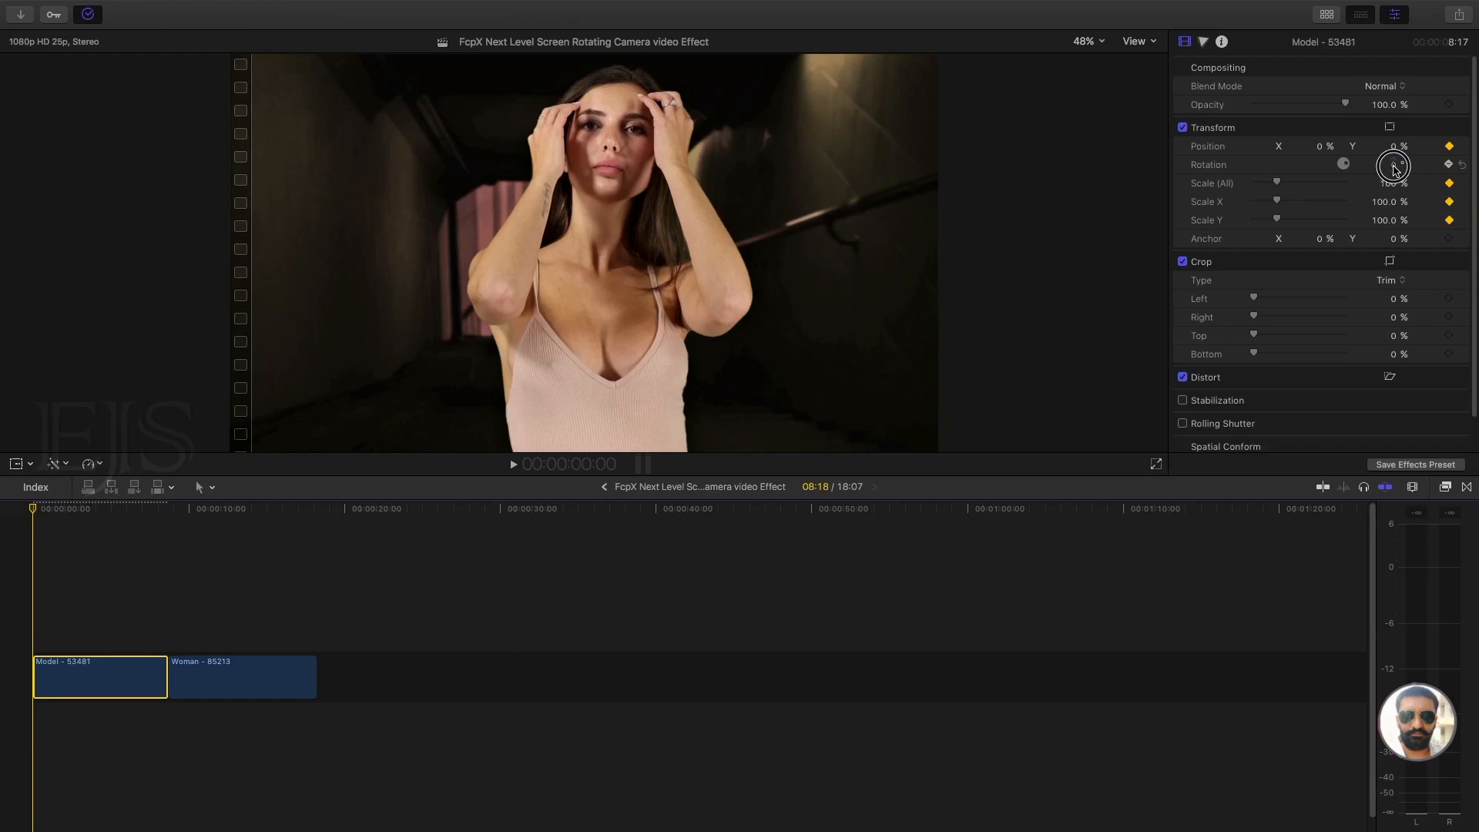
drag(1396, 169, 1255, 171)
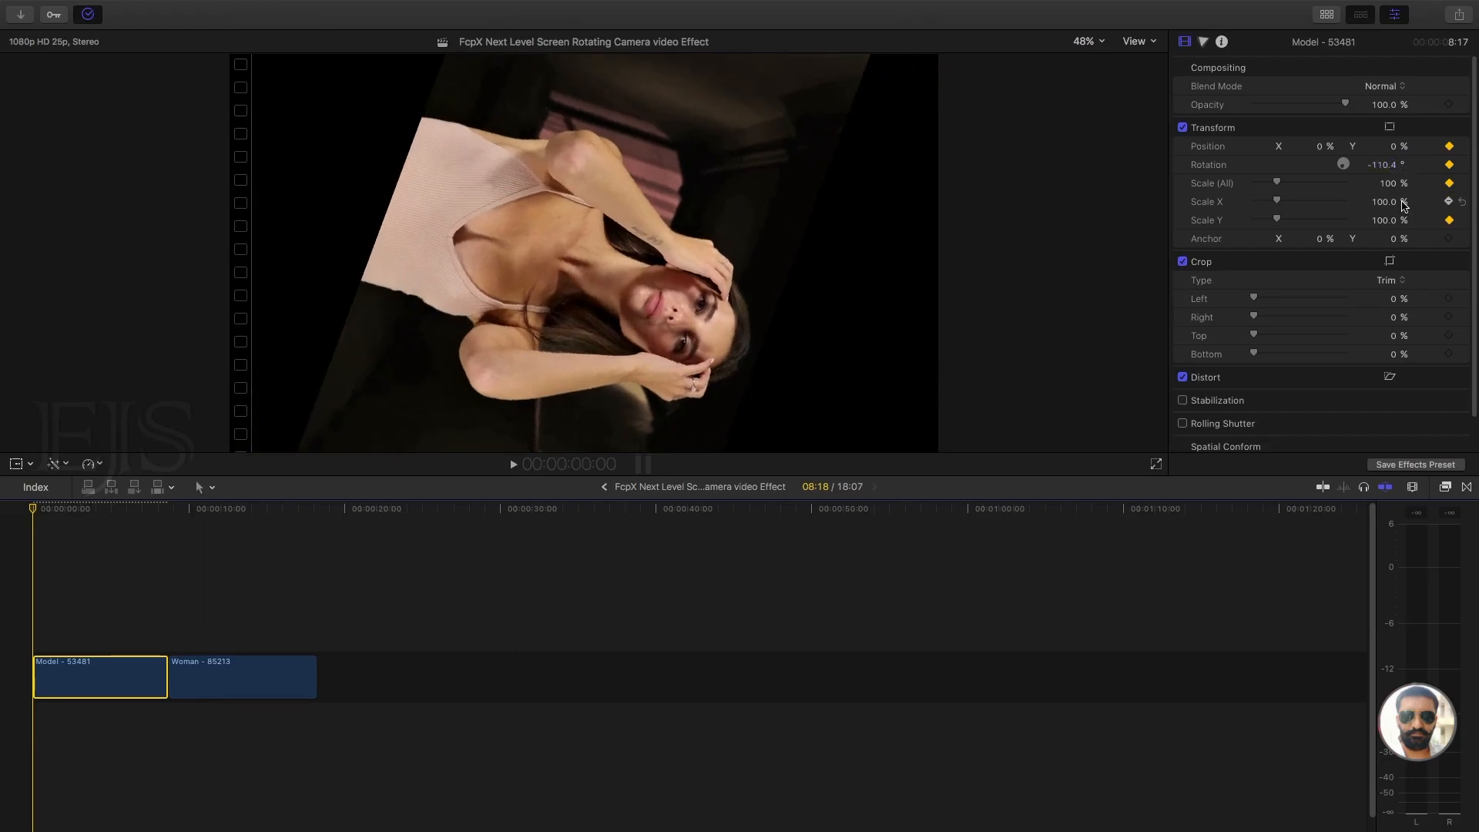
click(1383, 165)
text(2)
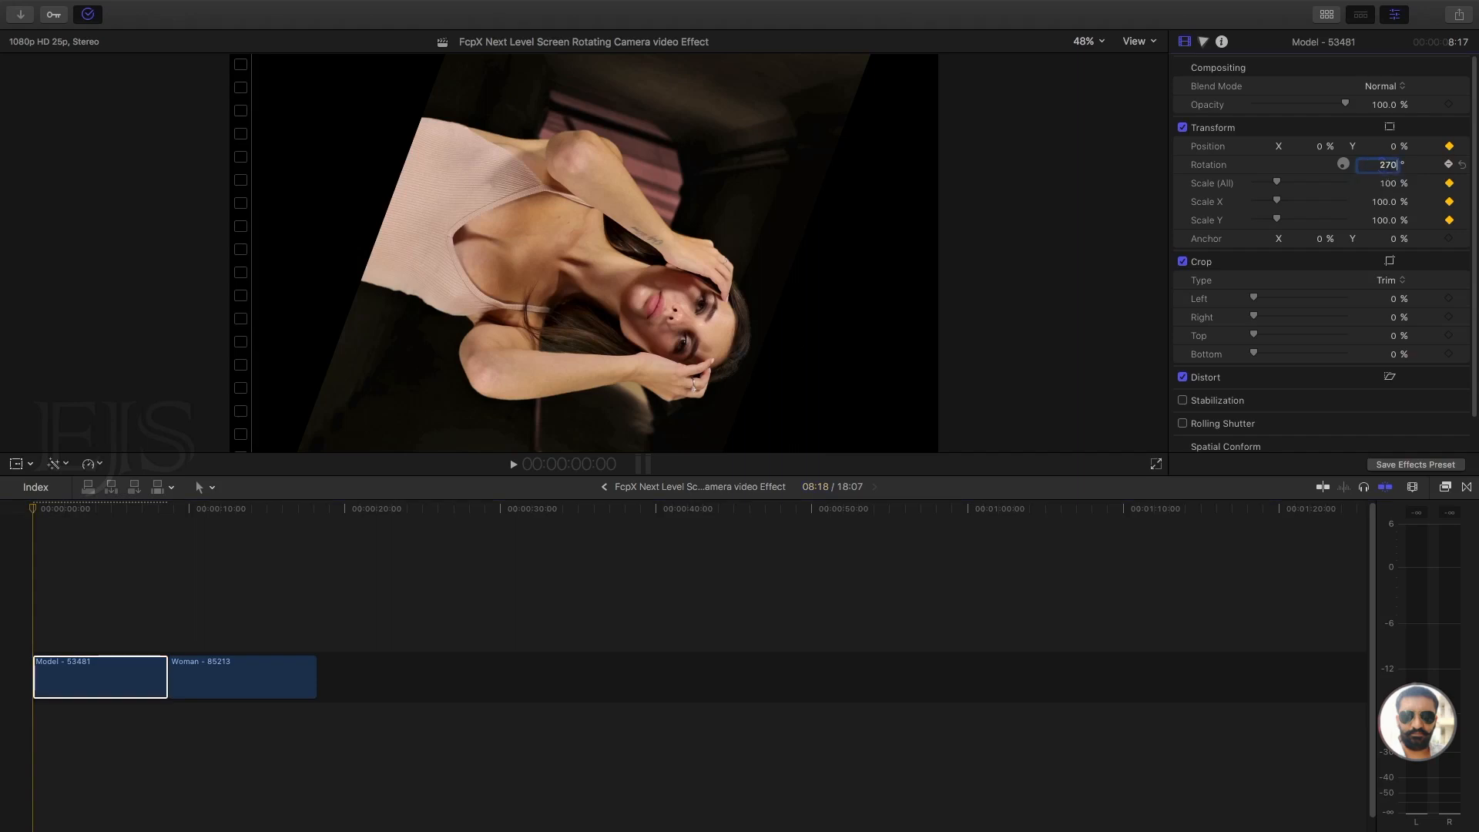
text(70)
key(Return)
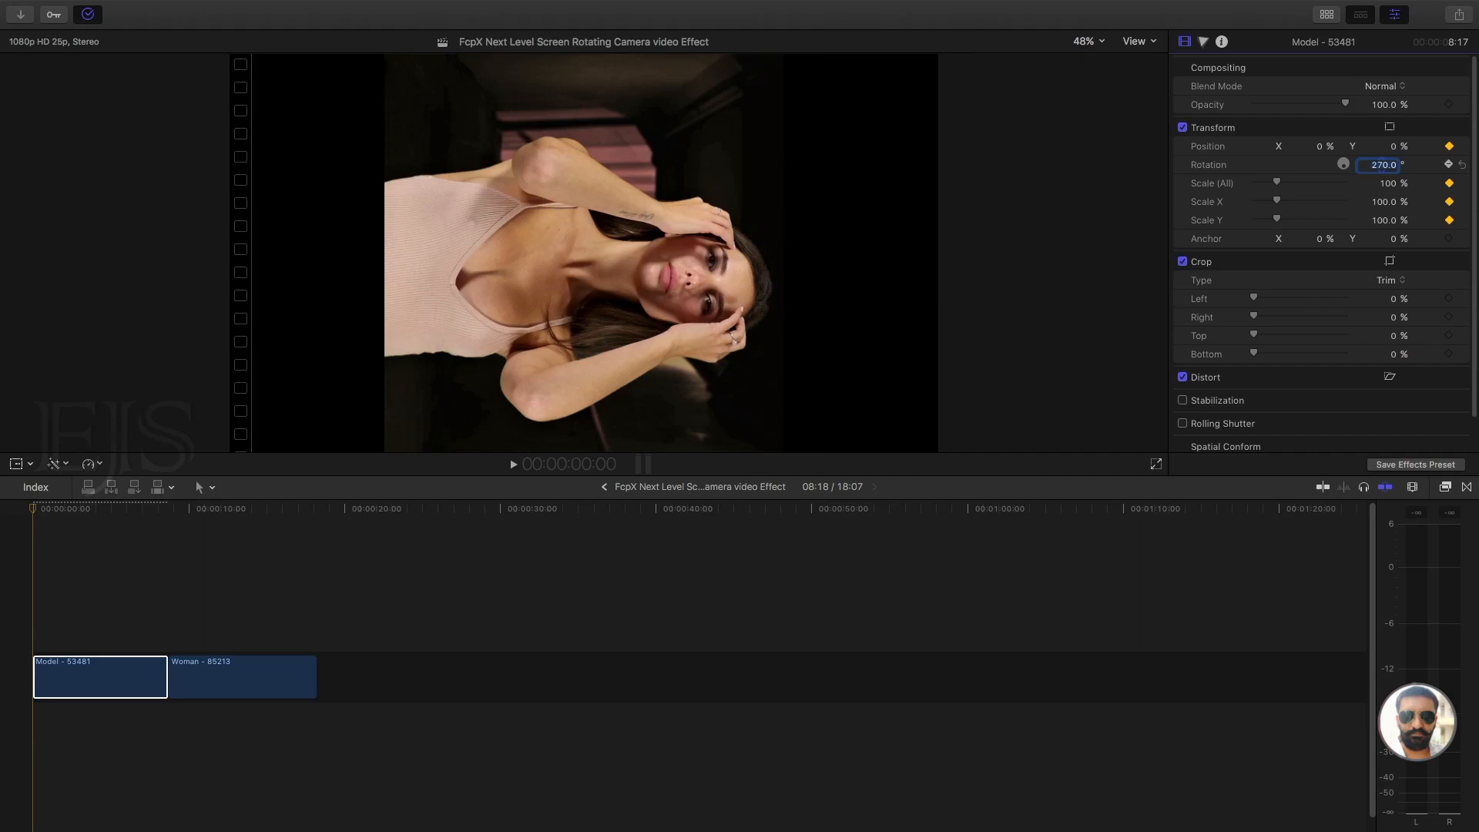
drag(1387, 184, 1391, 141)
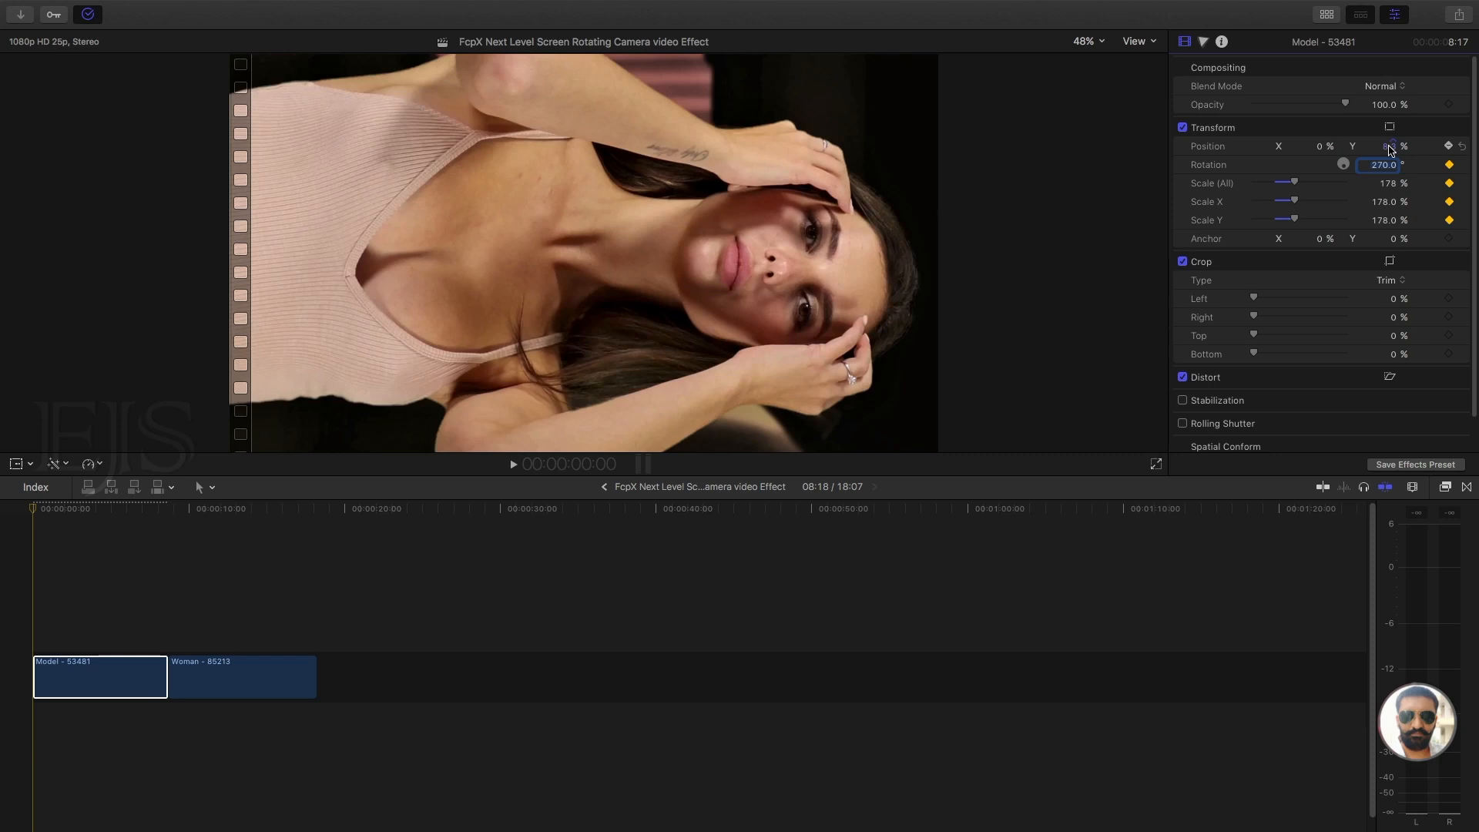
At the Model - 53481 clip's end (8:17), add position, rotation and scale keyframes with the rotation set to 0°
drag(52, 512, 164, 517)
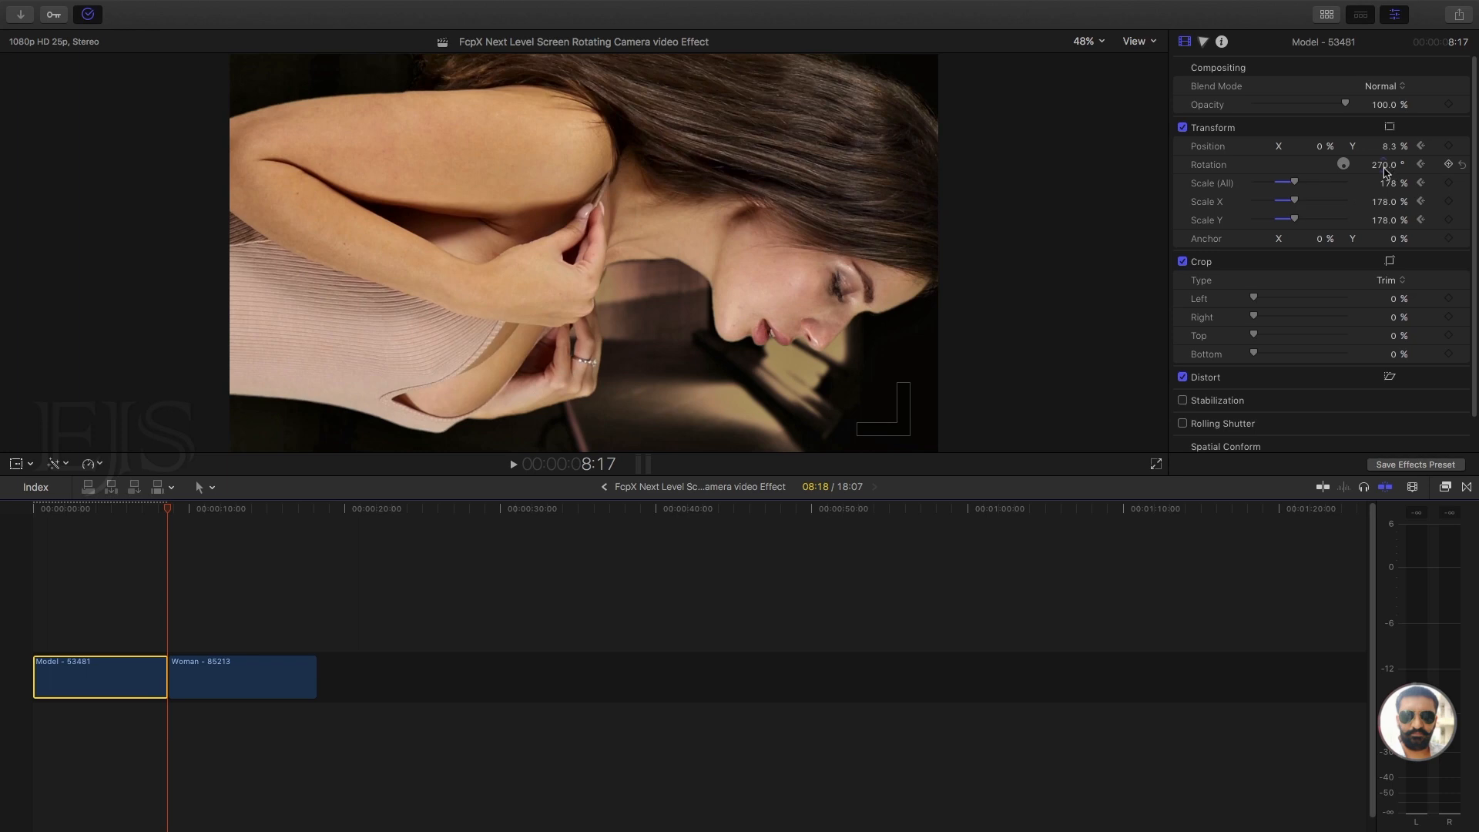
click(1450, 146)
click(1450, 164)
click(1449, 182)
click(1385, 165)
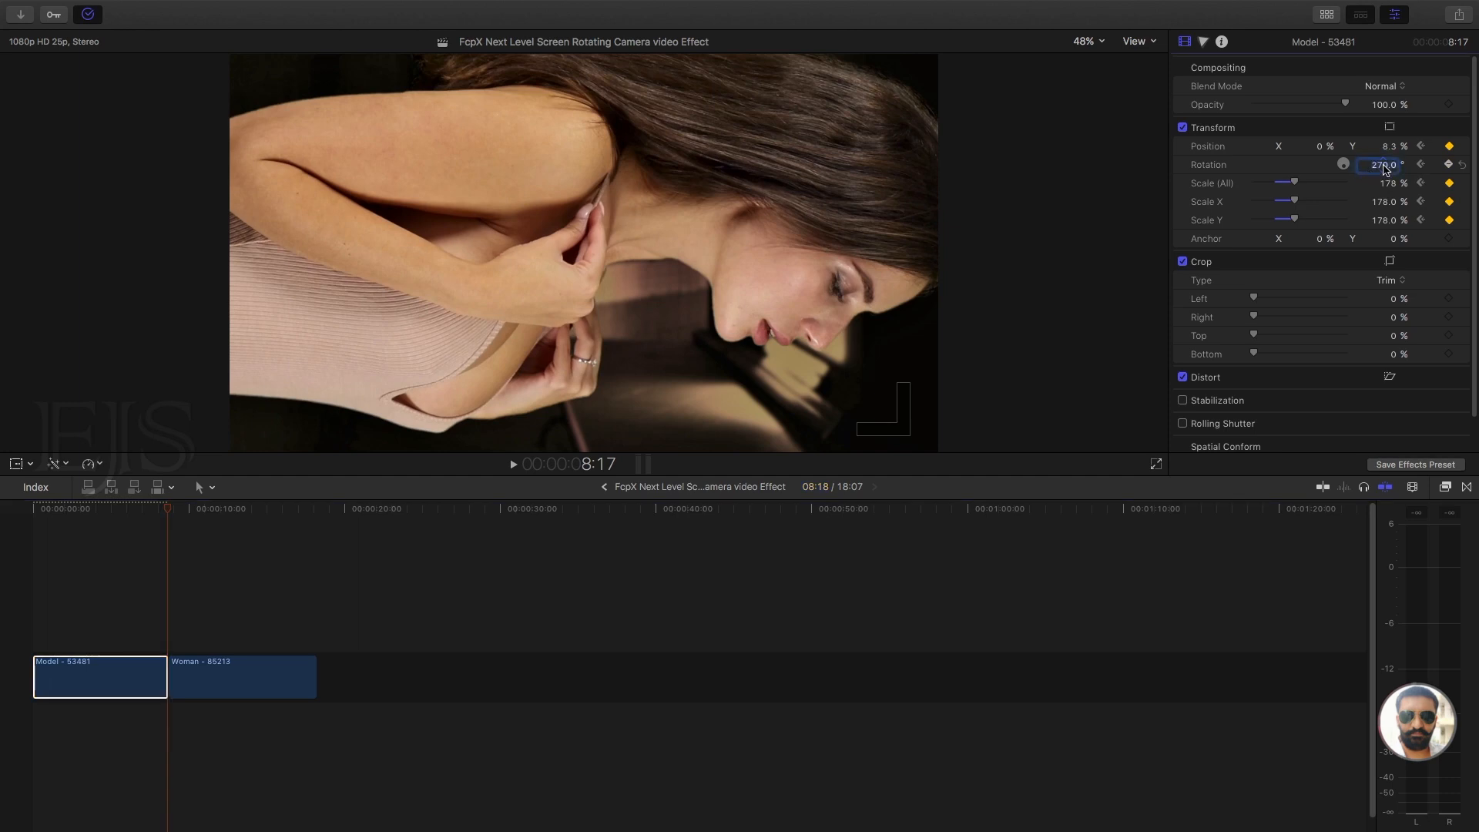
text(0)
key(Return)
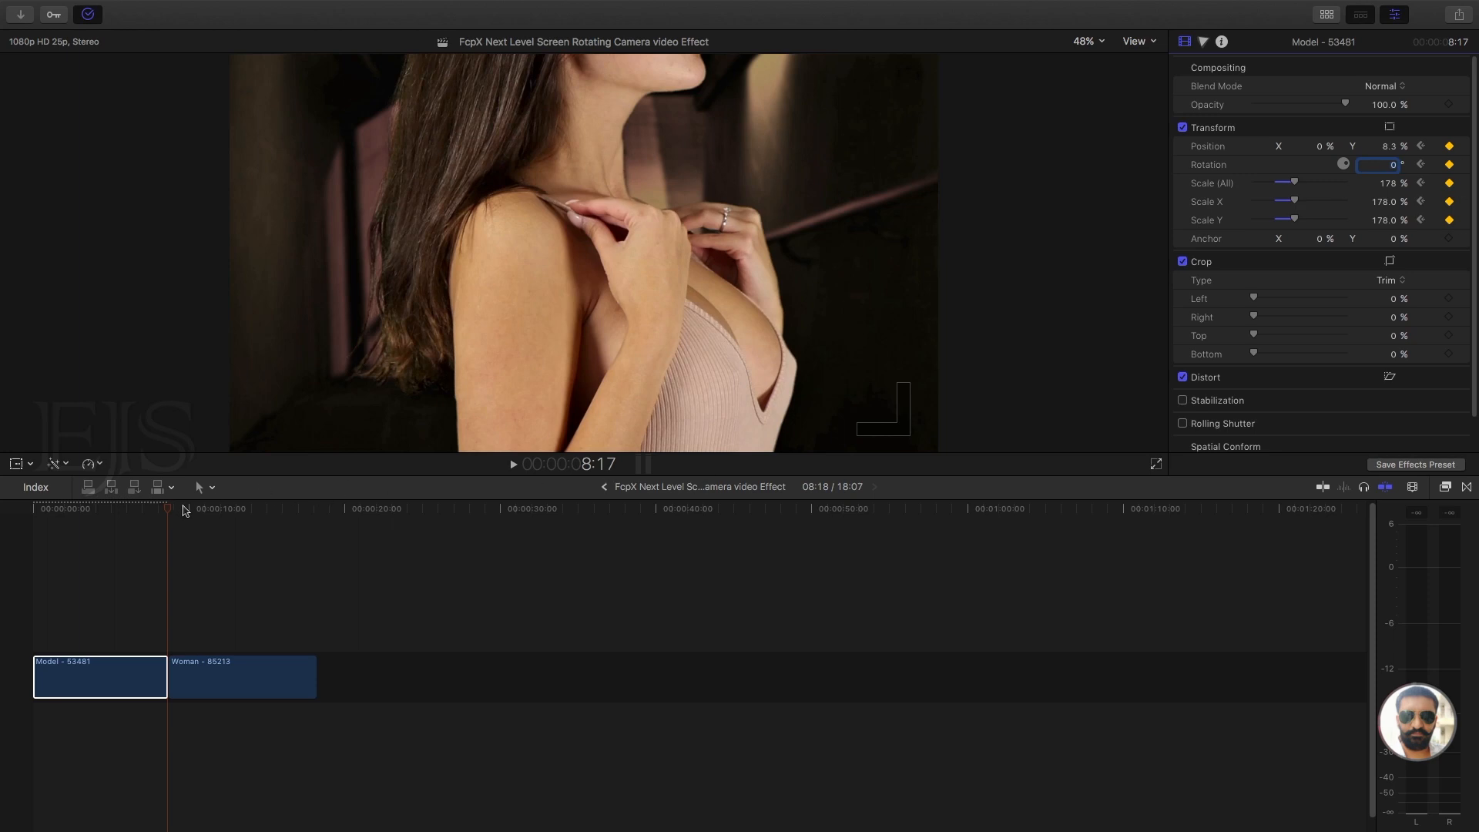
Play the Model - 53481 clip from the timeline start to check the rotation animation
drag(165, 510, 96, 517)
key(Home)
drag(64, 605, 101, 668)
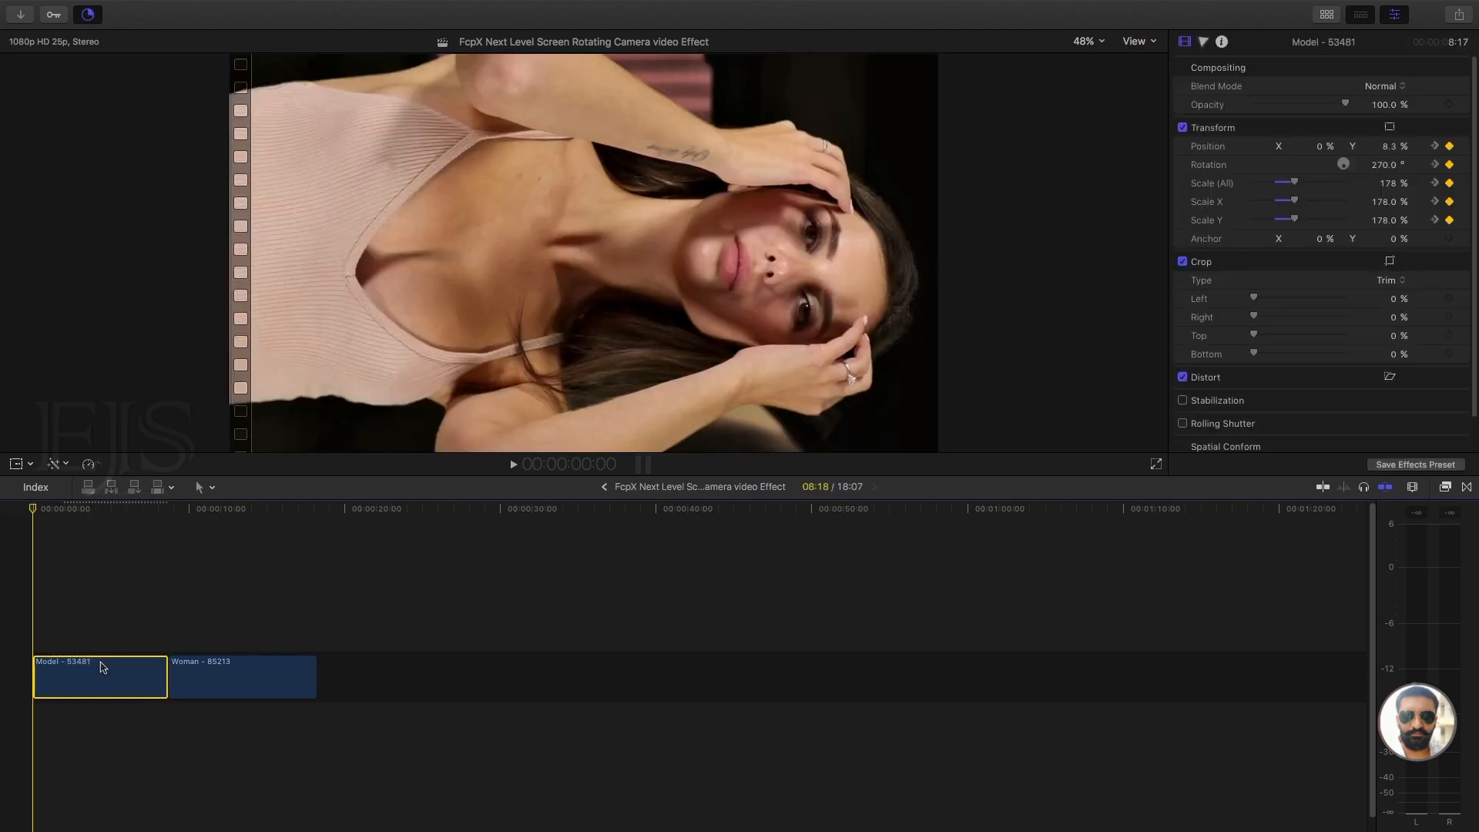
key(space)
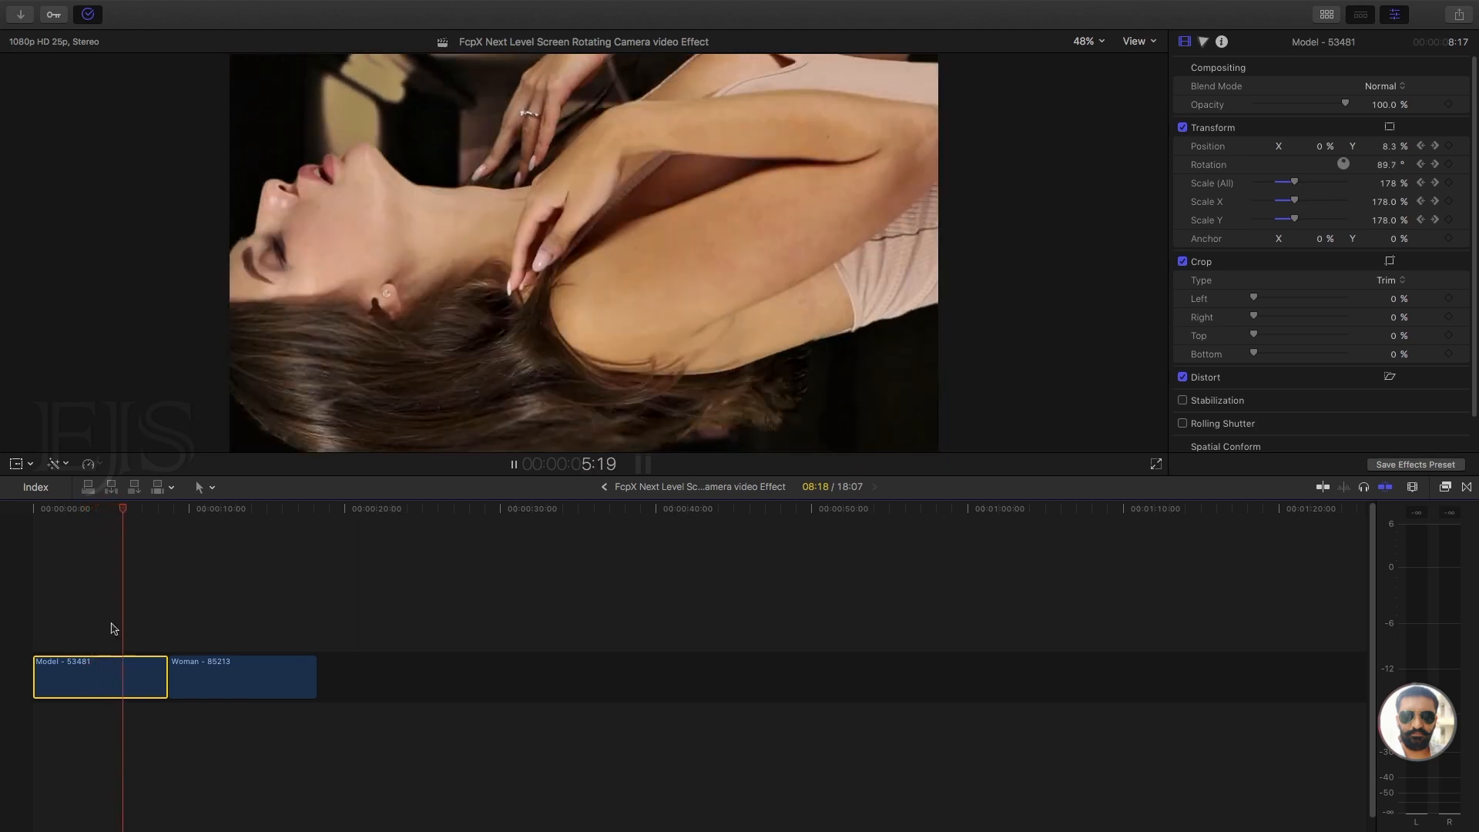
key(space)
Try a 213% scale on the Model - 53481 clip at 1:02, and undo the scale change
click(129, 510)
drag(129, 512, 57, 518)
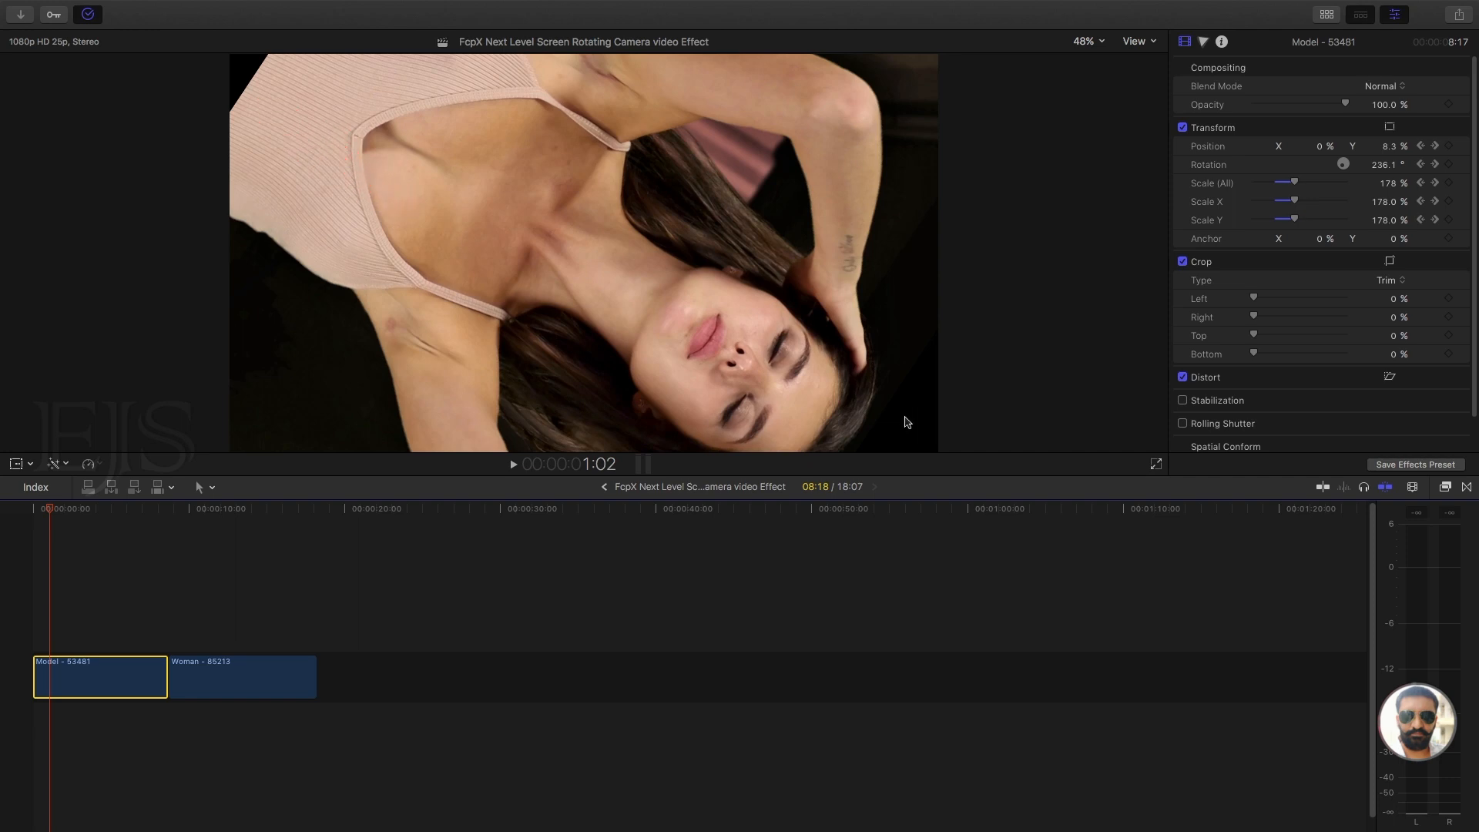
click(1393, 186)
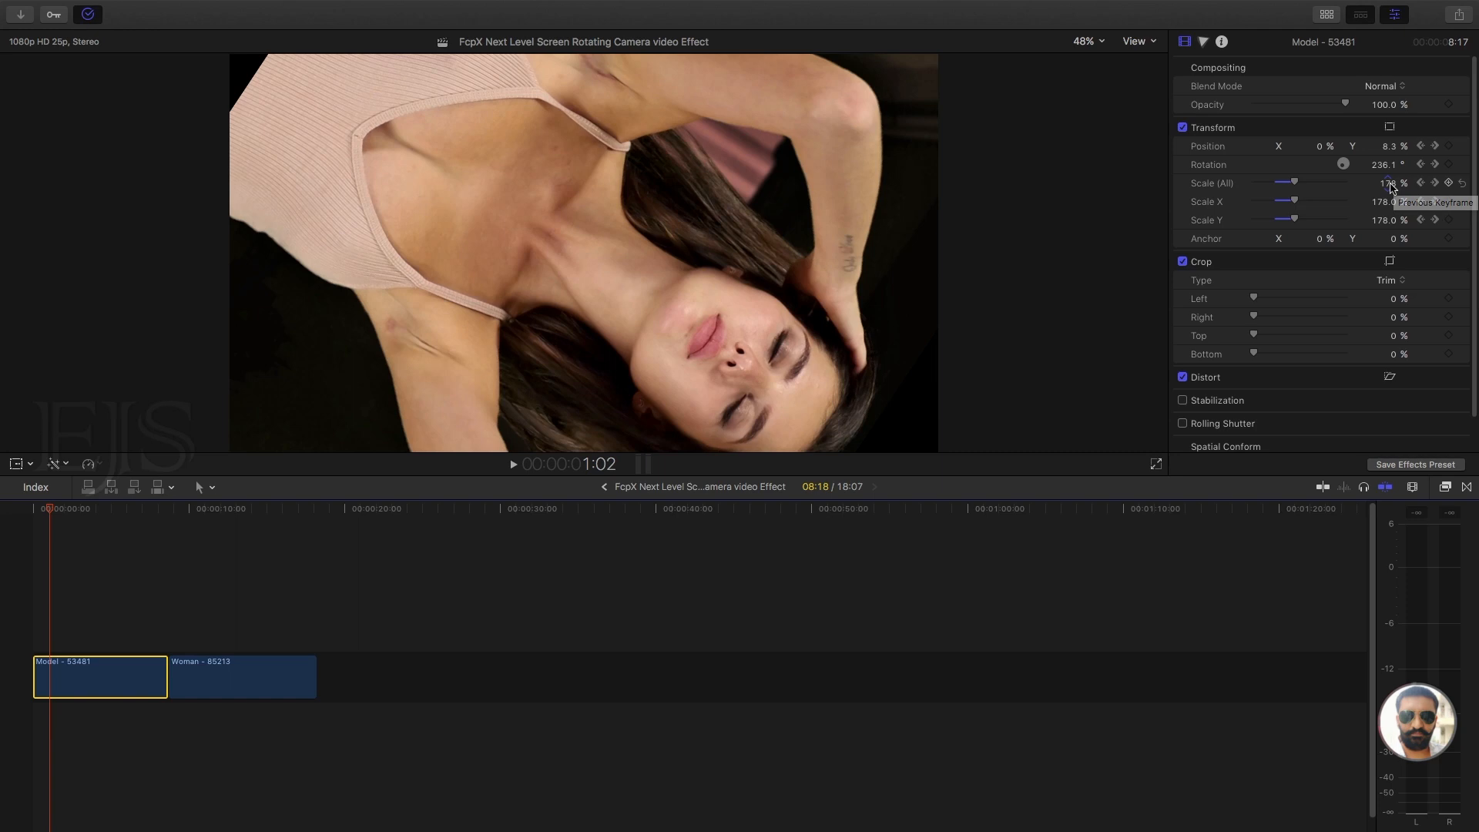
click(1390, 184)
text(183)
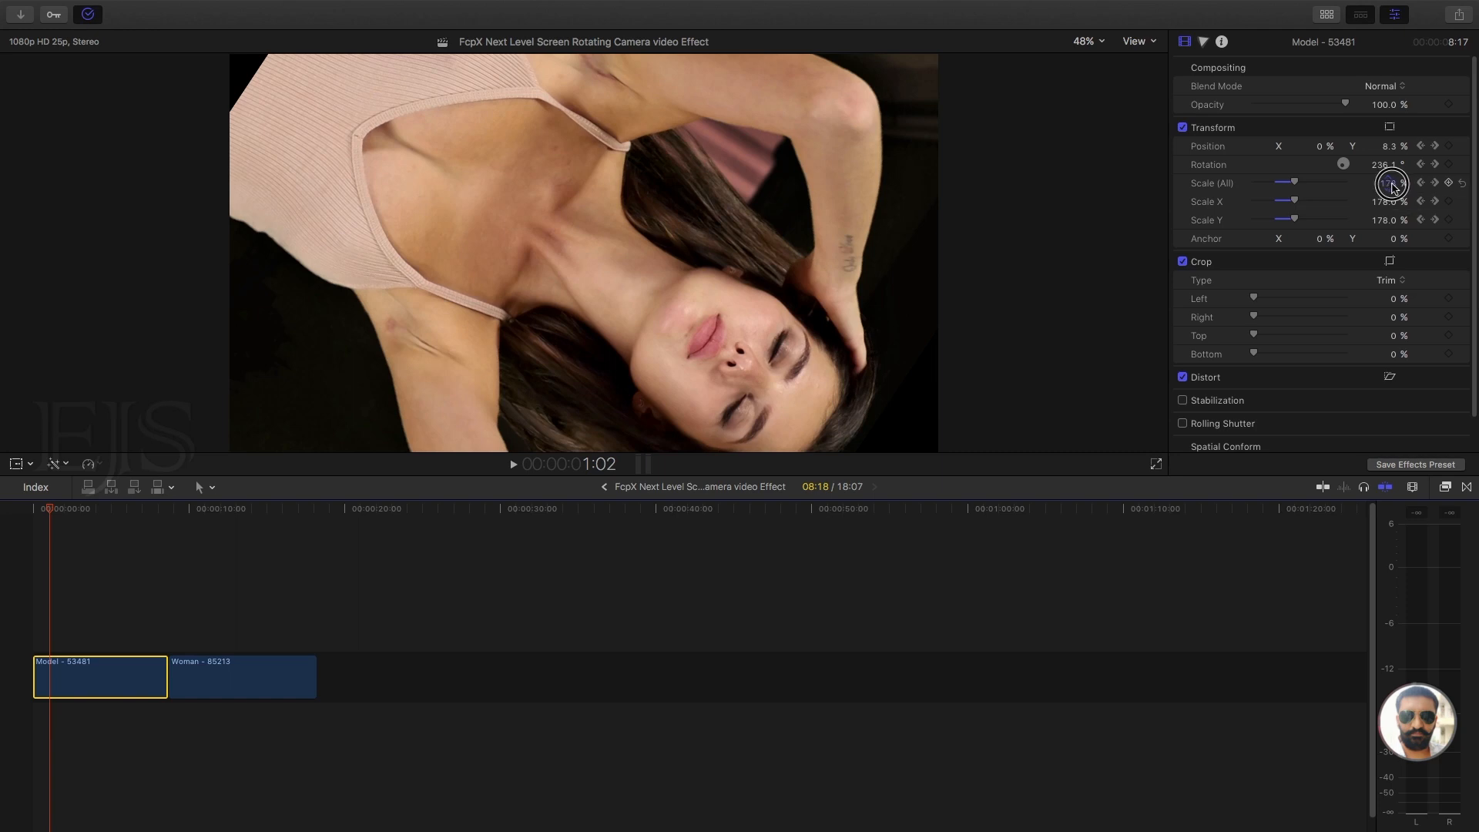
key(Return)
drag(1388, 184, 1388, 184)
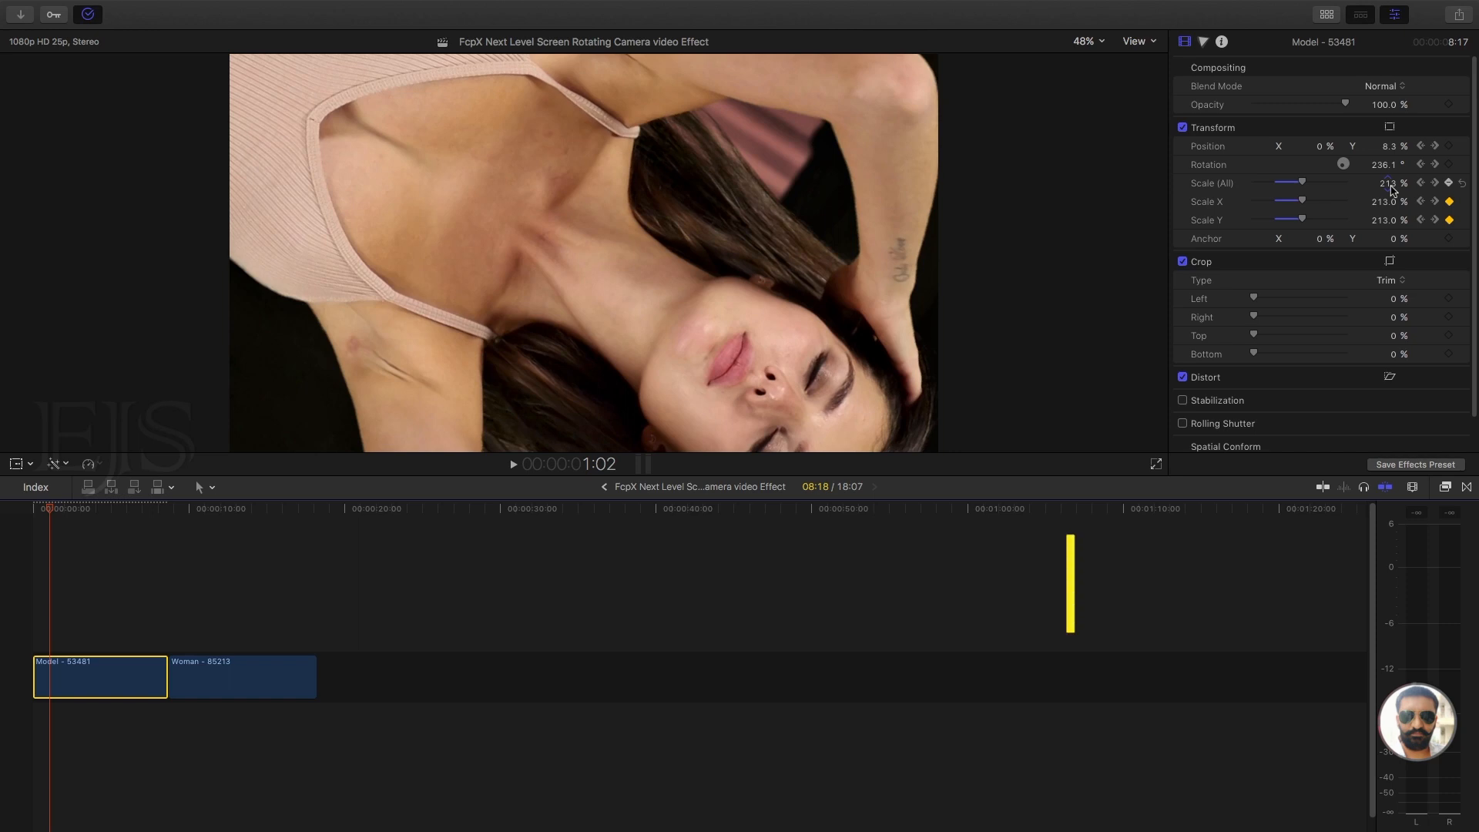
key(super+z)
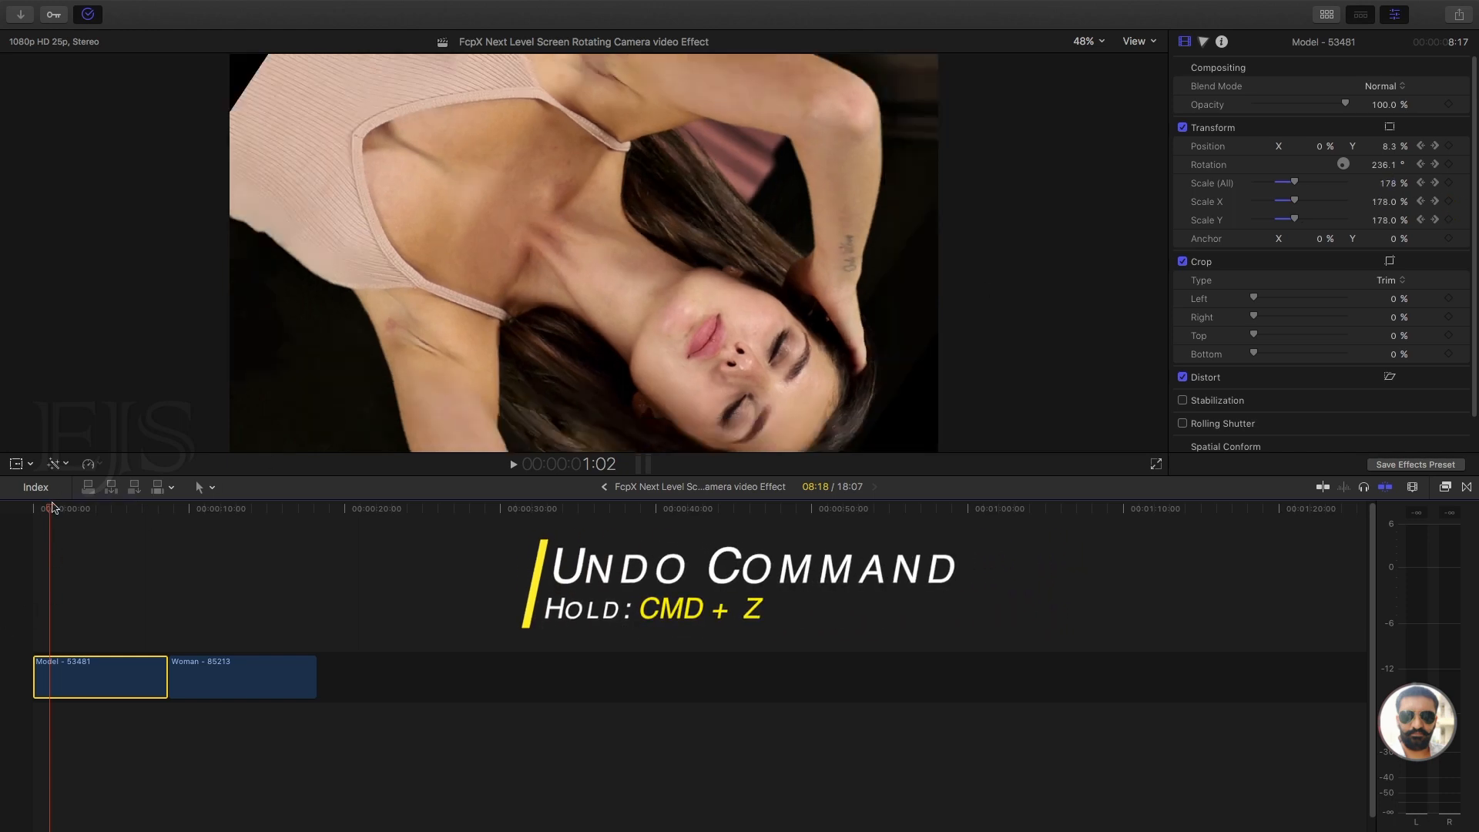
Show the video animation of the Model - 53481 clip and return the playhead to the timeline start
right_click(71, 673)
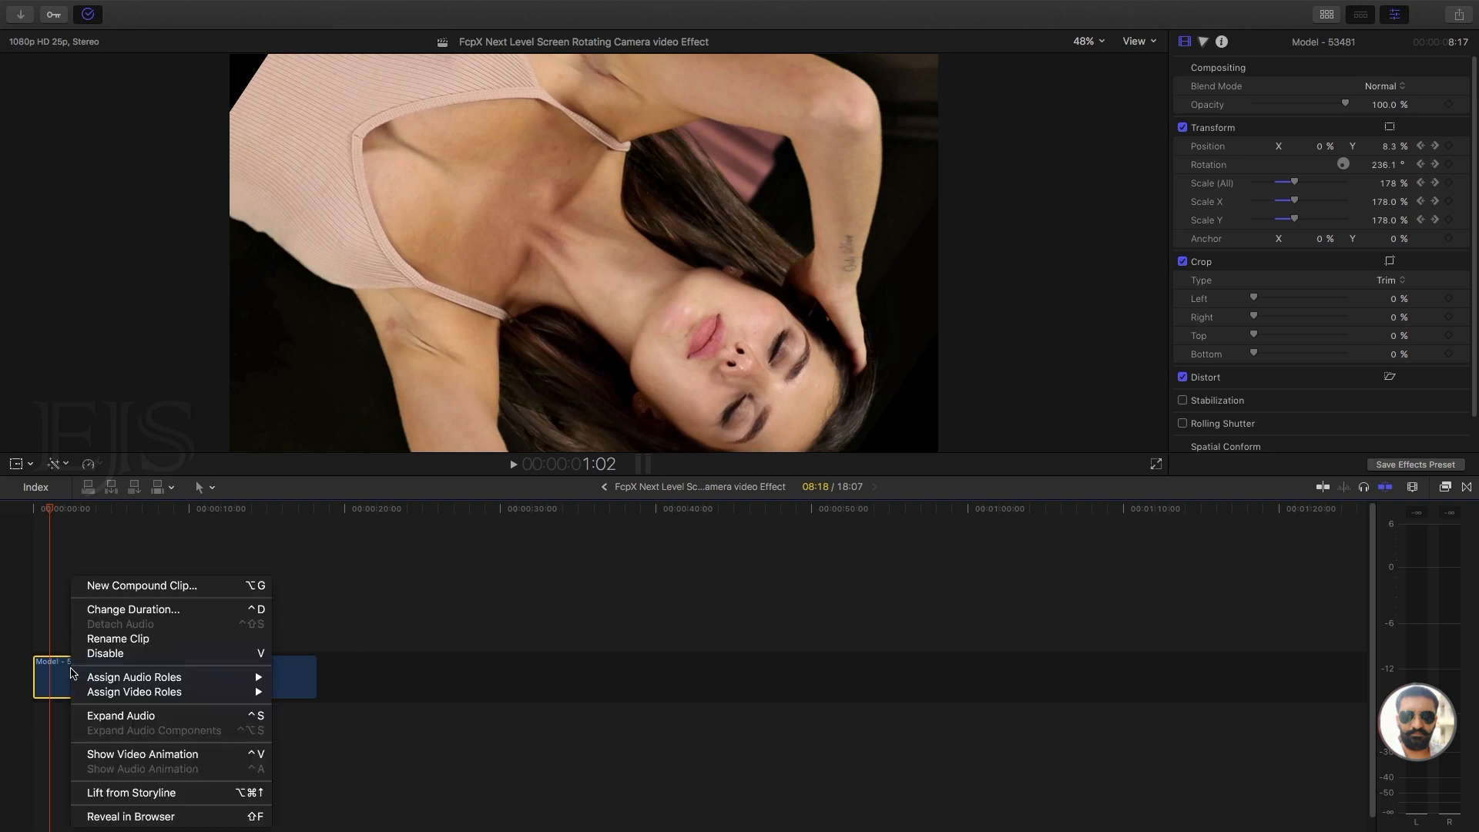
click(121, 756)
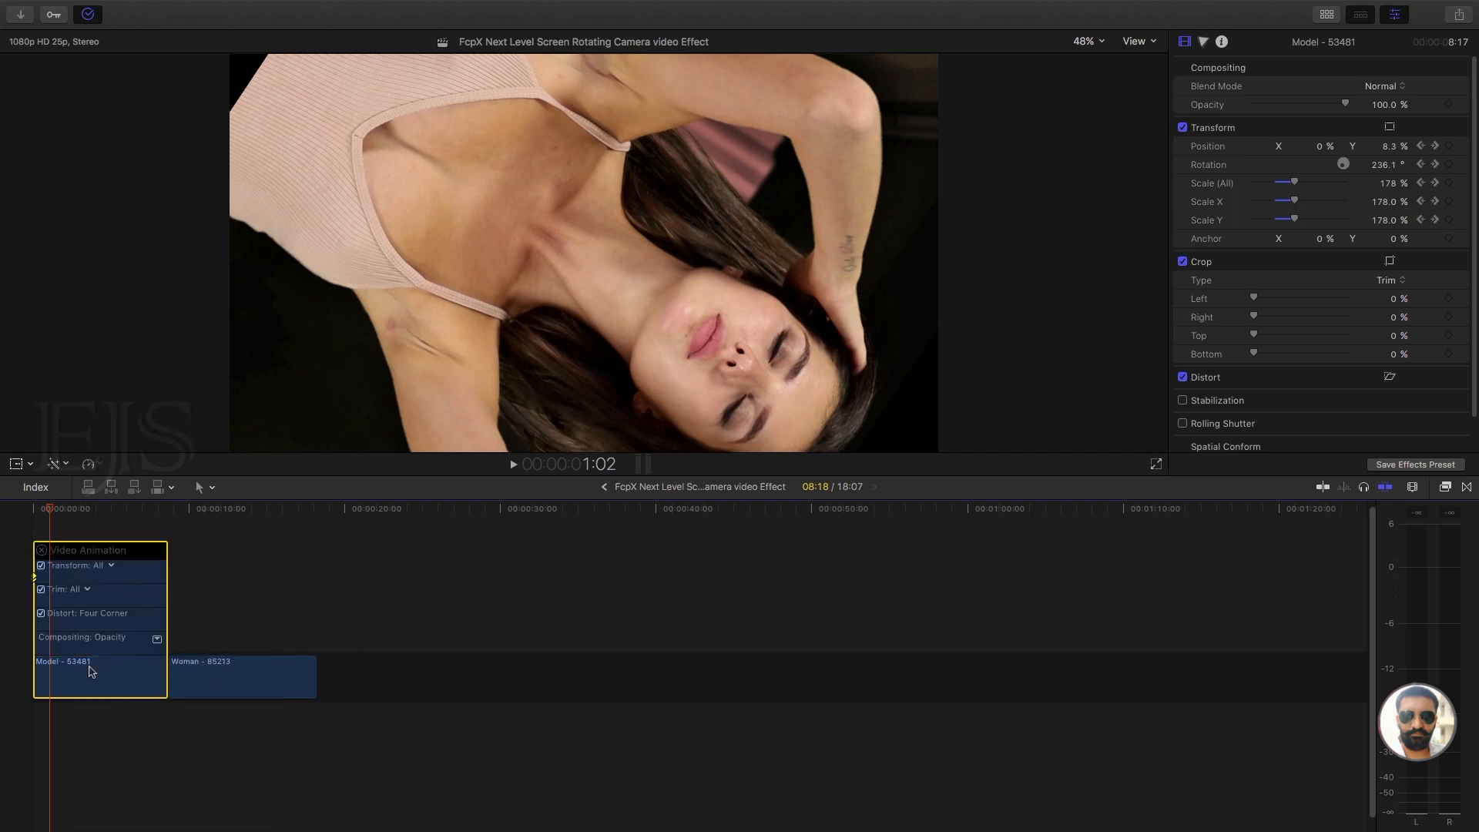
click(52, 509)
key(super+equal)
key(super+equal)
drag(52, 511, 0, 514)
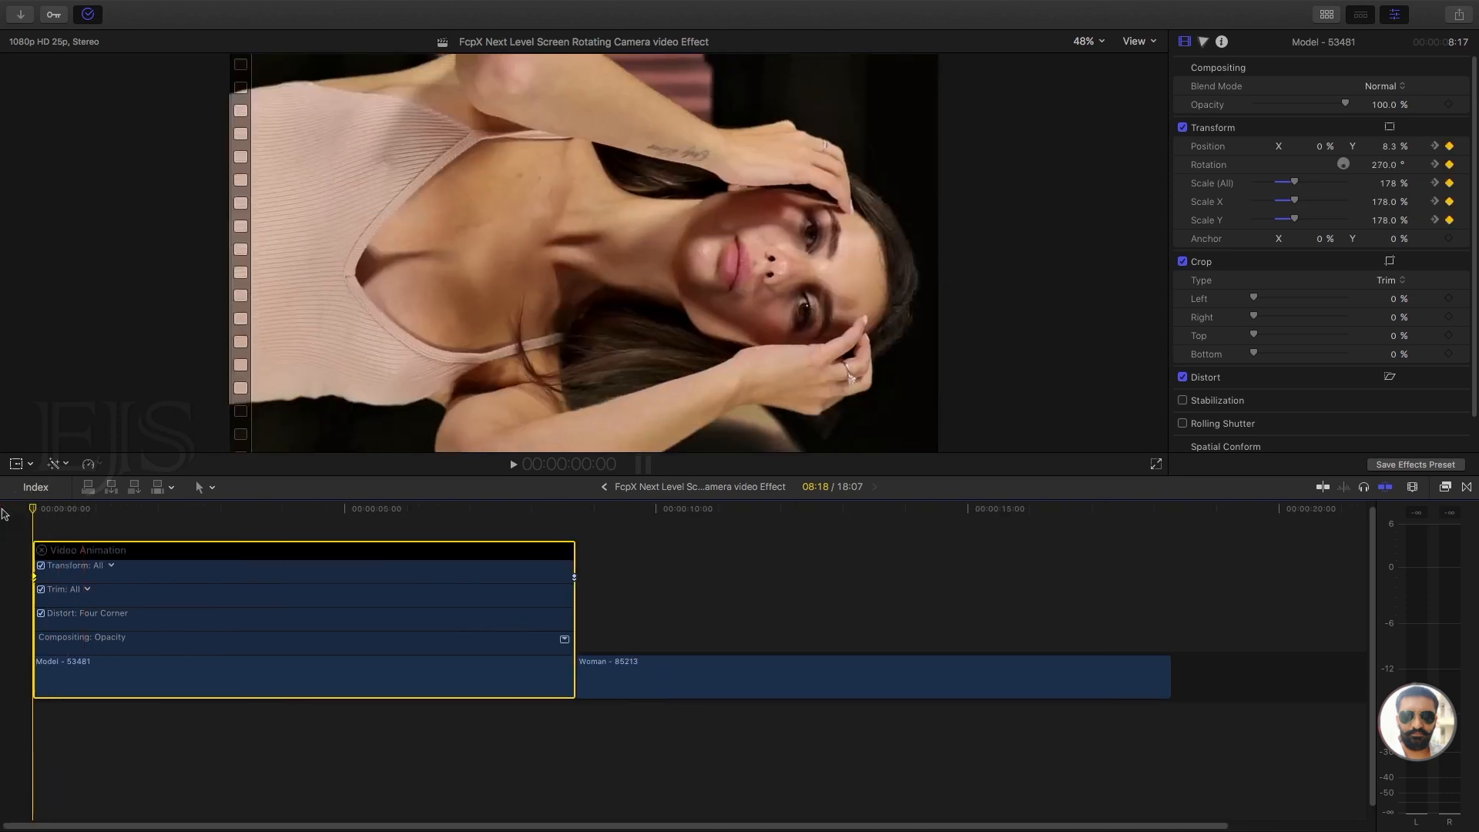
Set the scale at the Model - 53481 clip's first keyframe to 218%
click(574, 578)
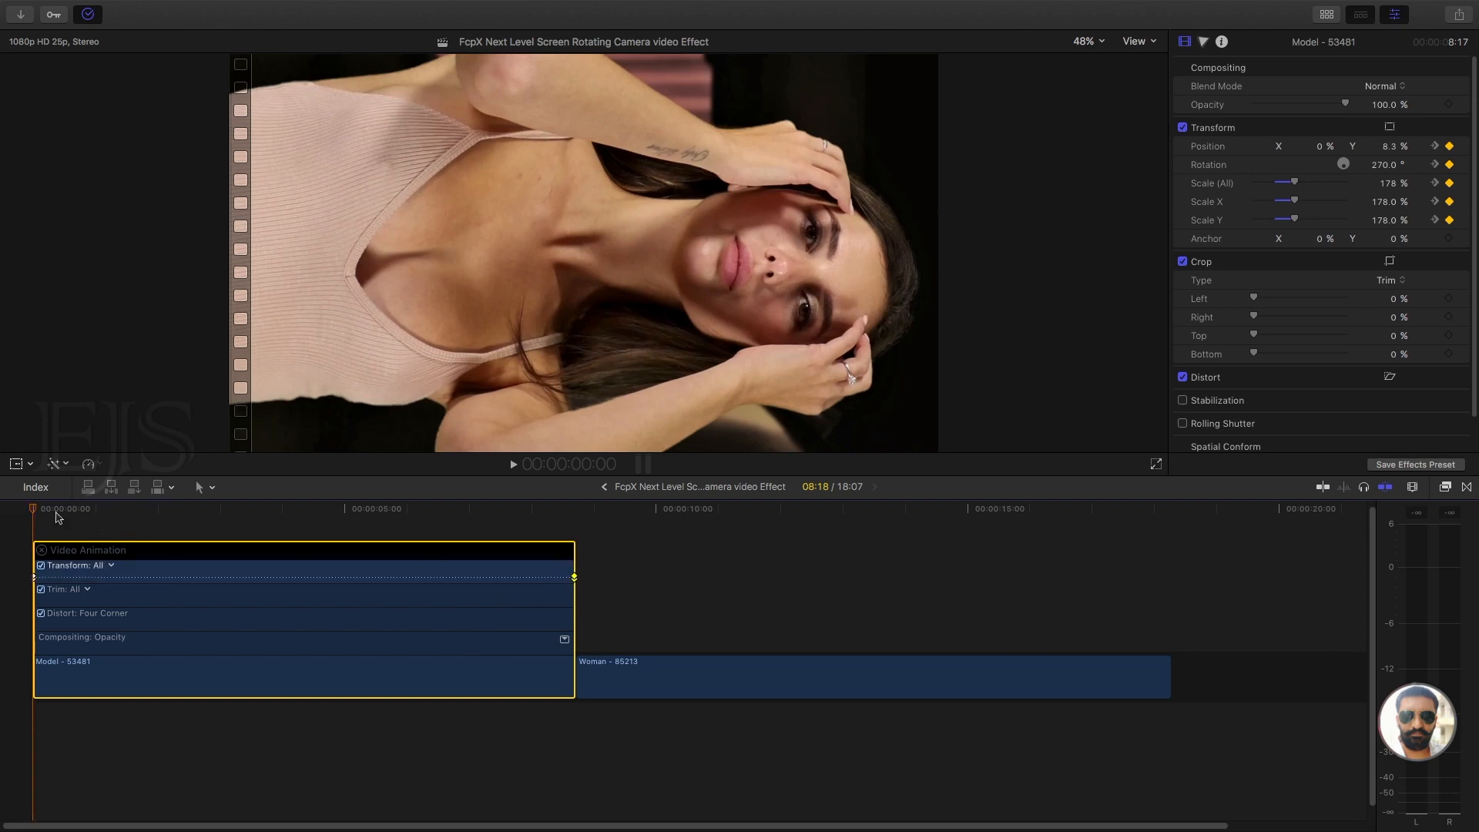
click(34, 578)
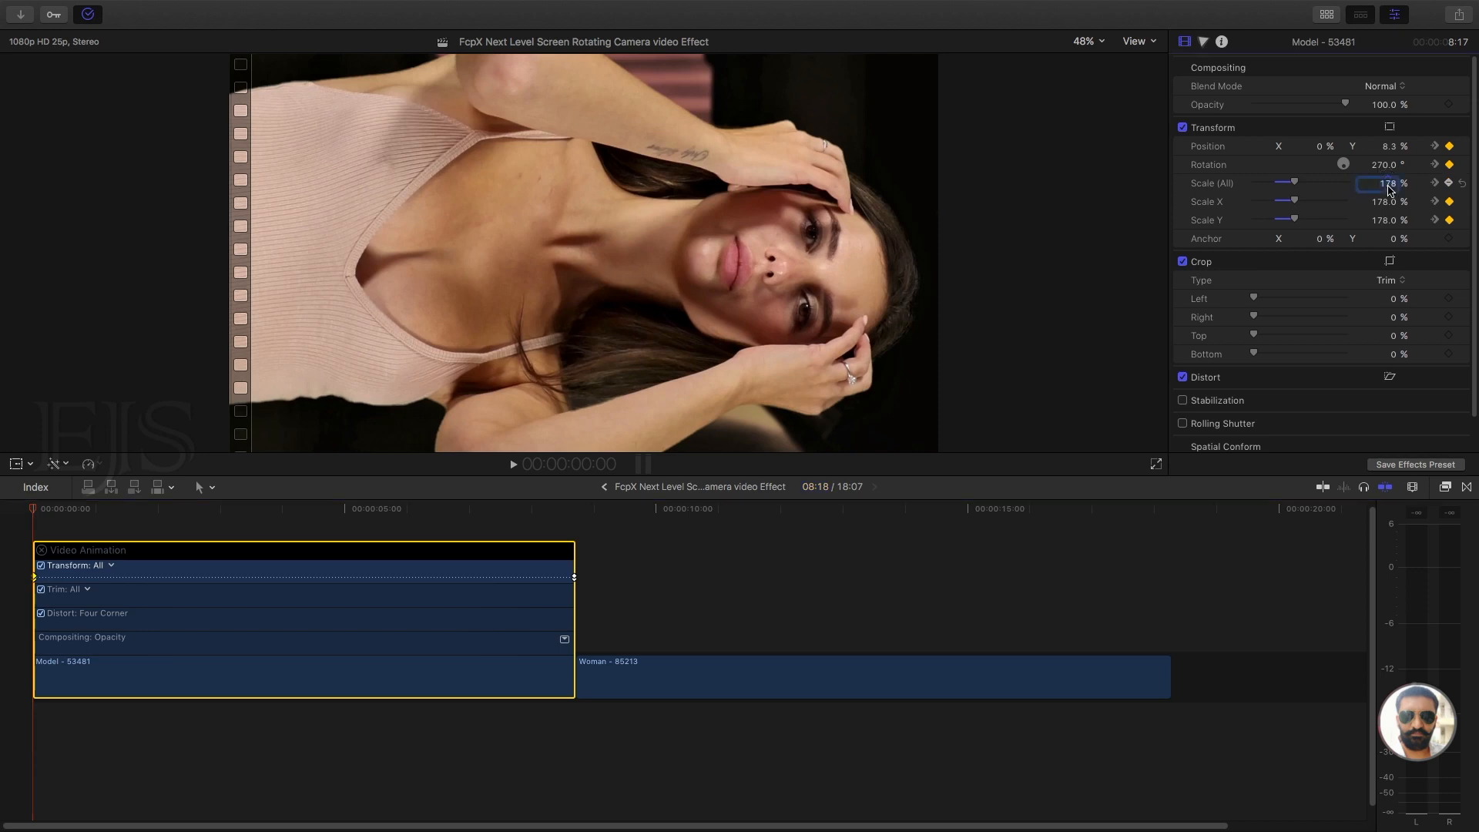
text(218)
key(Return)
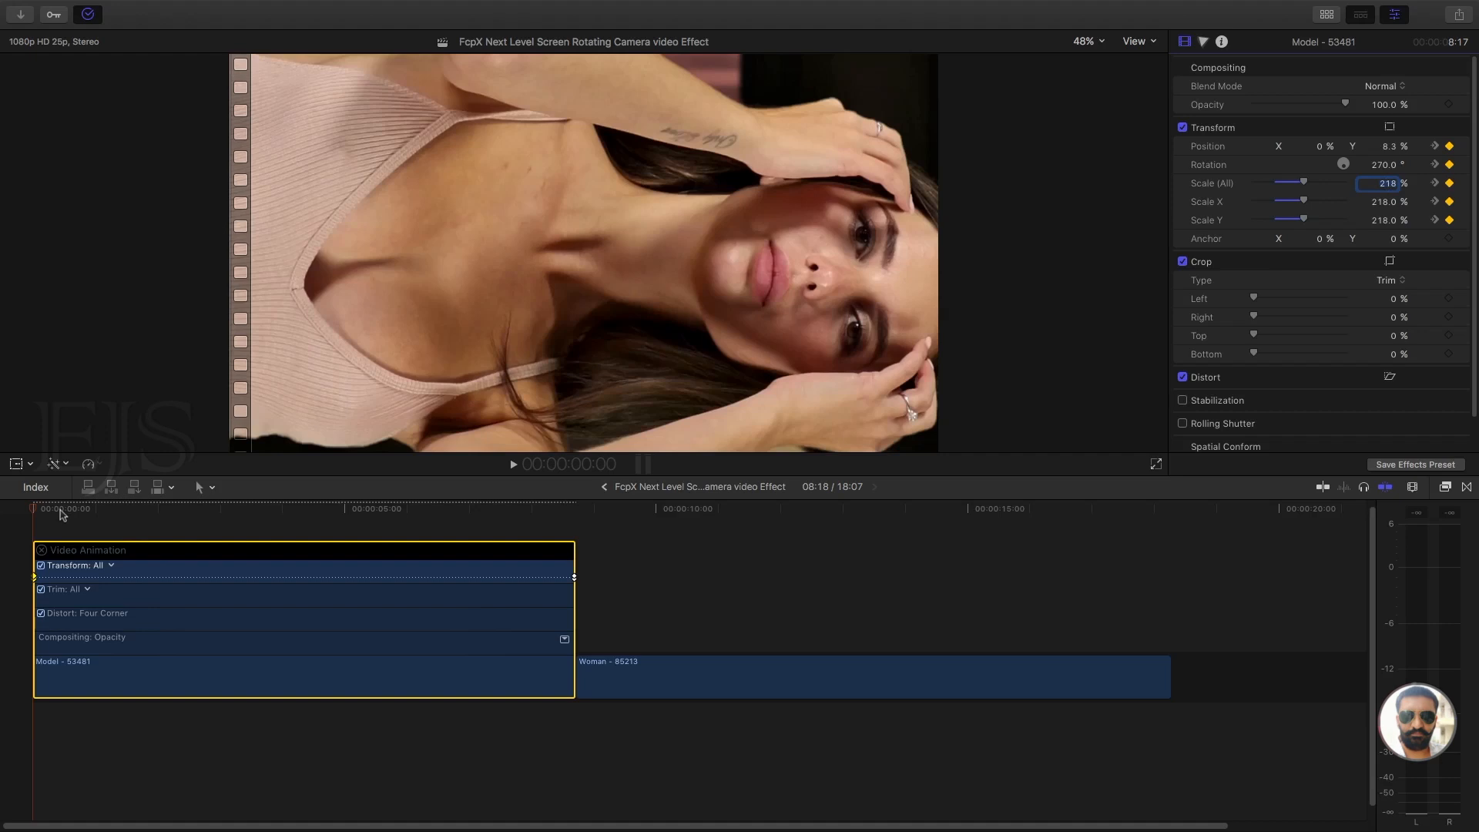
Set the scale at the Model - 53481 clip's last keyframe, at 8:17, to 218% and hide its video animation
drag(63, 515, 169, 511)
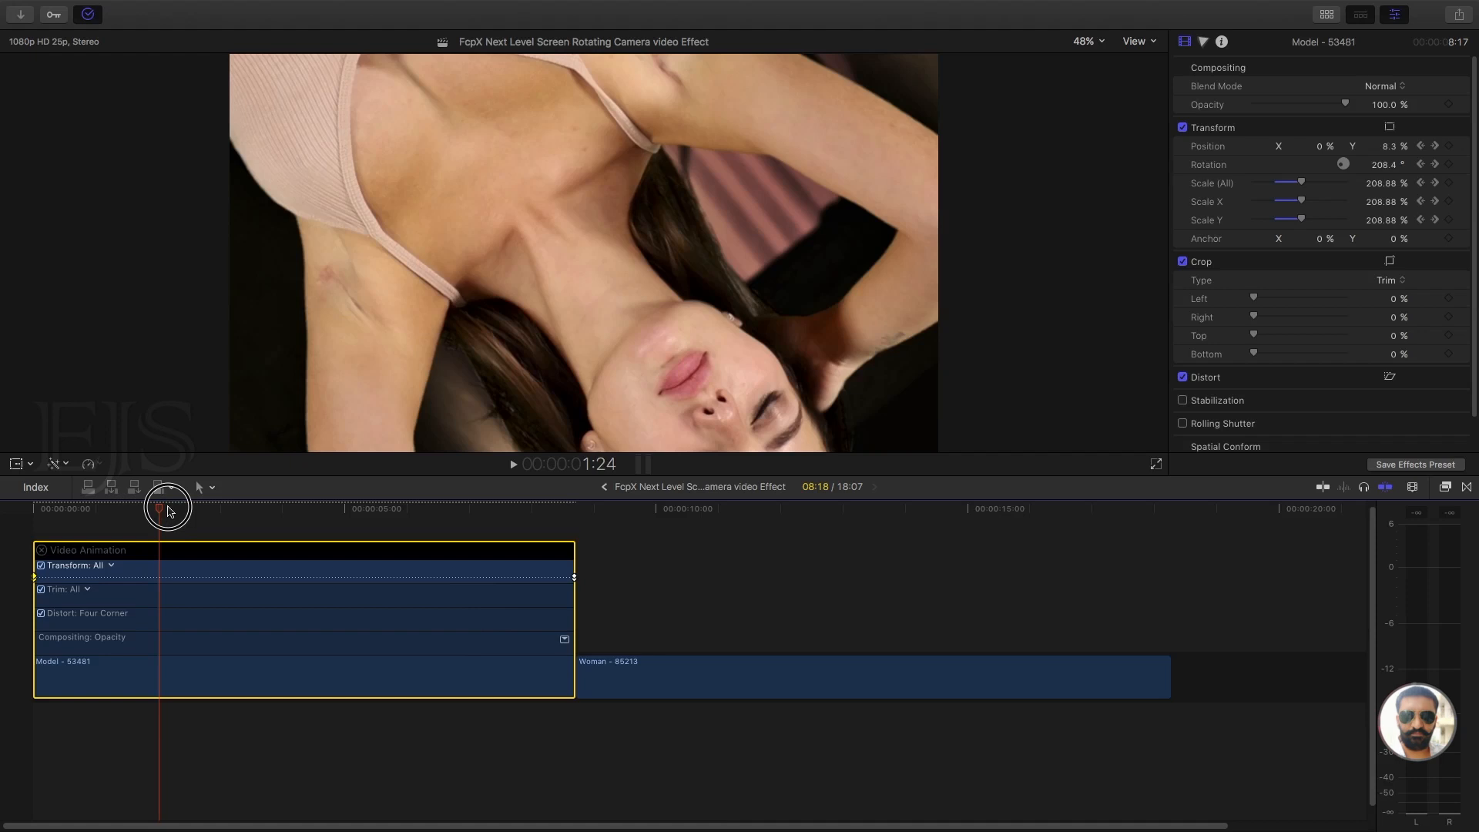
drag(168, 511, 204, 508)
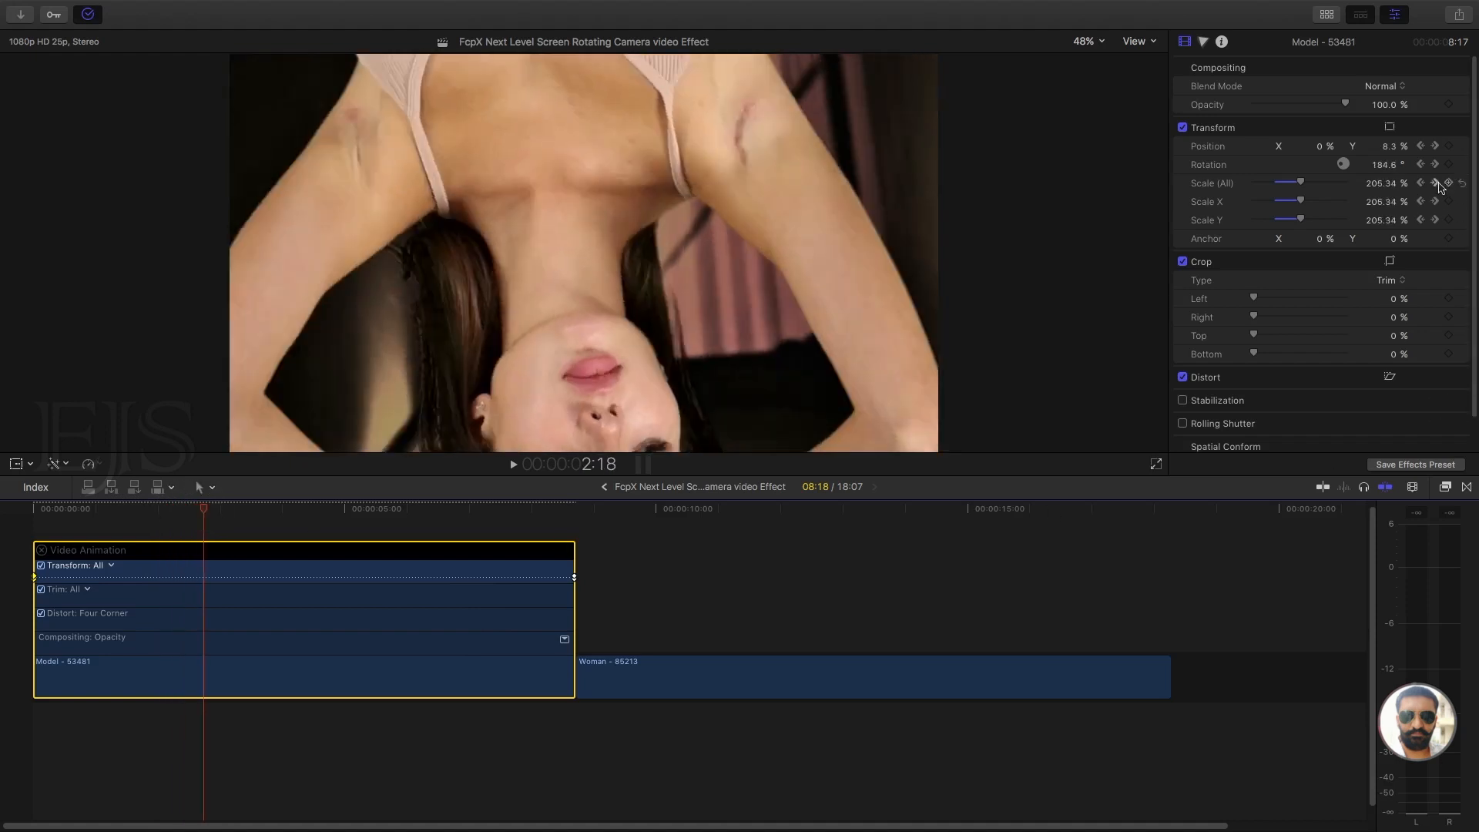
click(1437, 184)
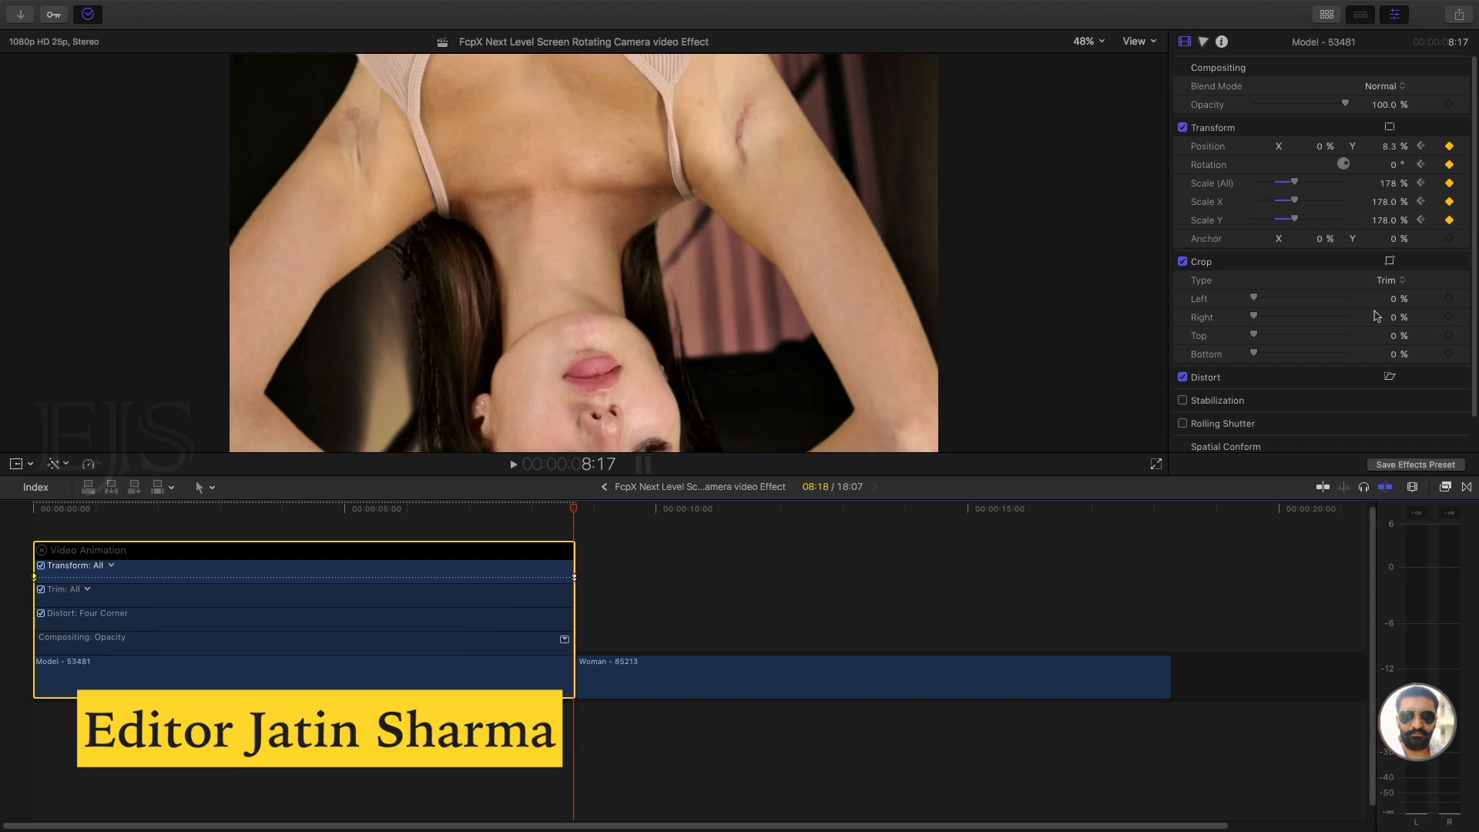
click(1394, 189)
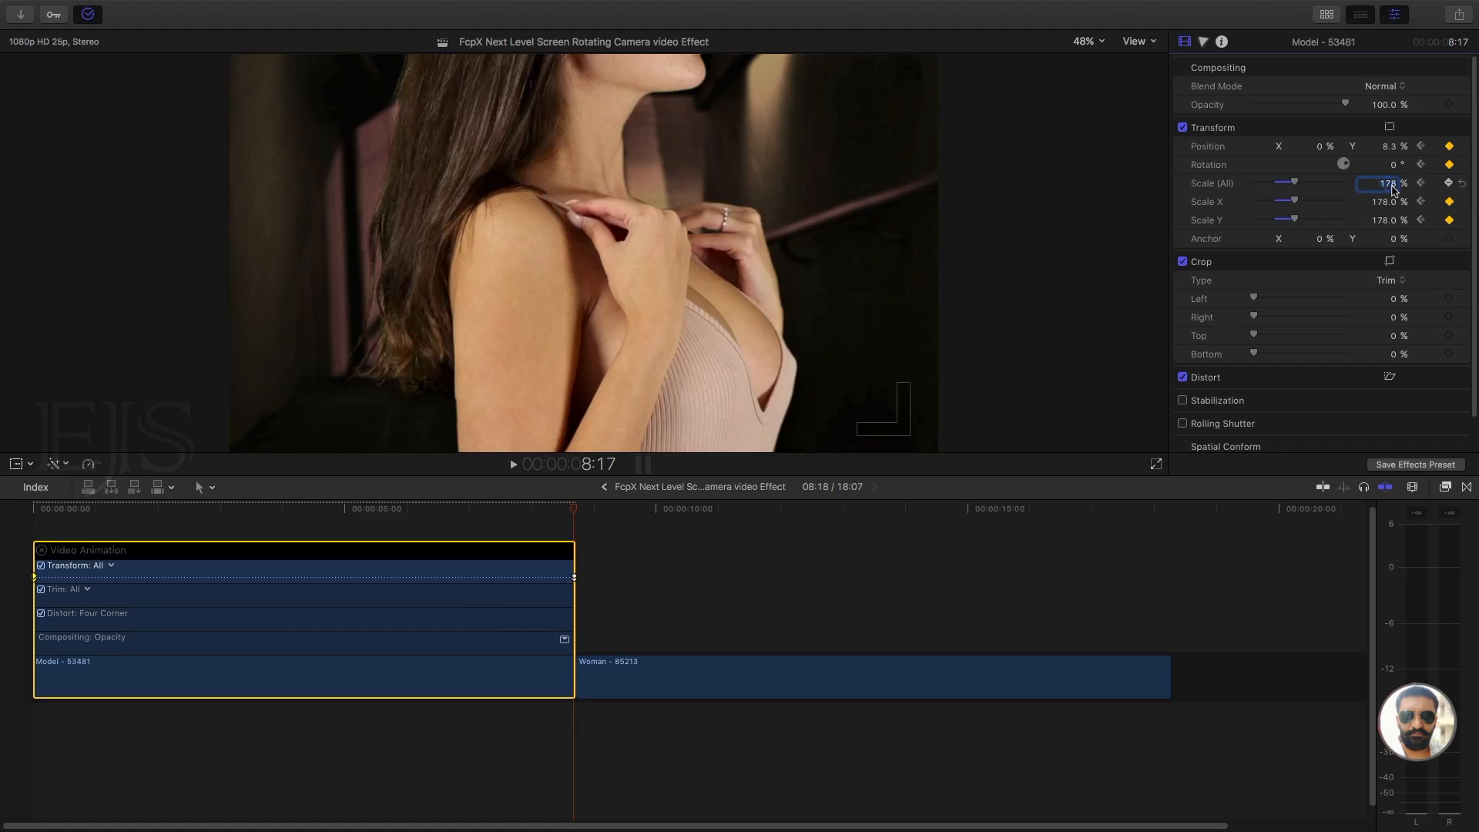
text(218)
key(Return)
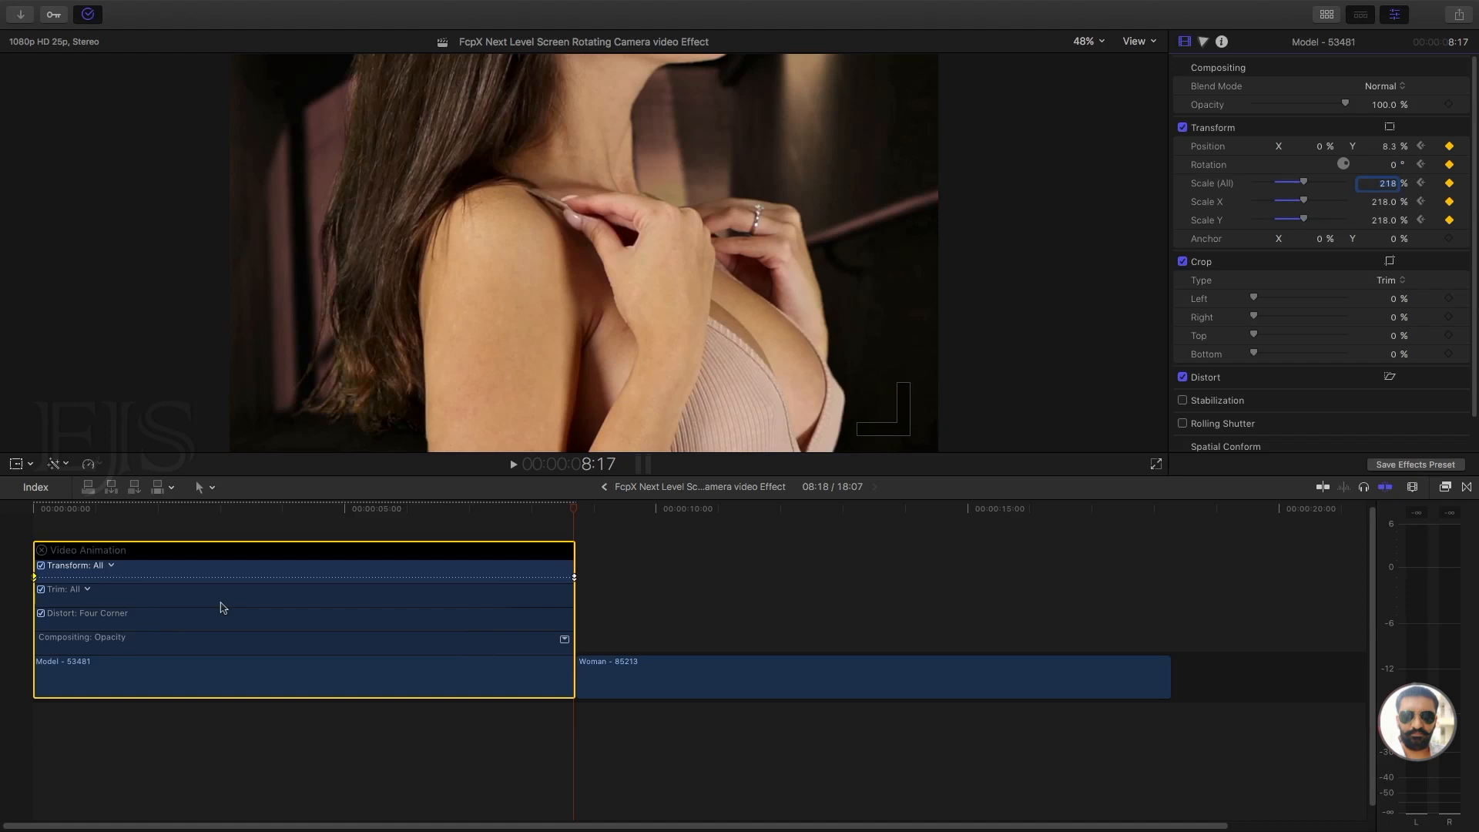
click(42, 550)
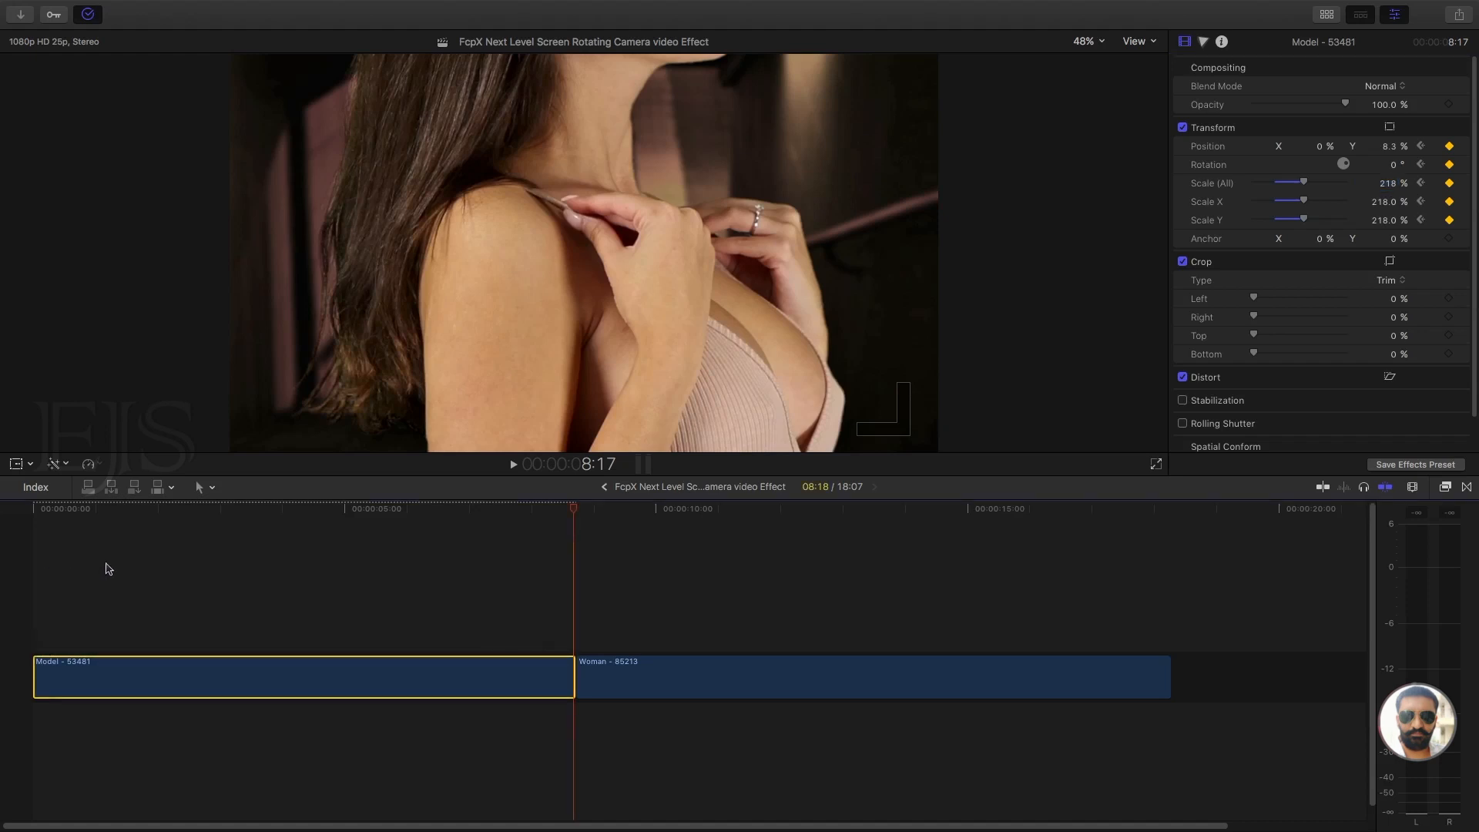
Play the Model - 53481 clip again from the start to check the rotation with the enlarged scale
drag(121, 571, 215, 703)
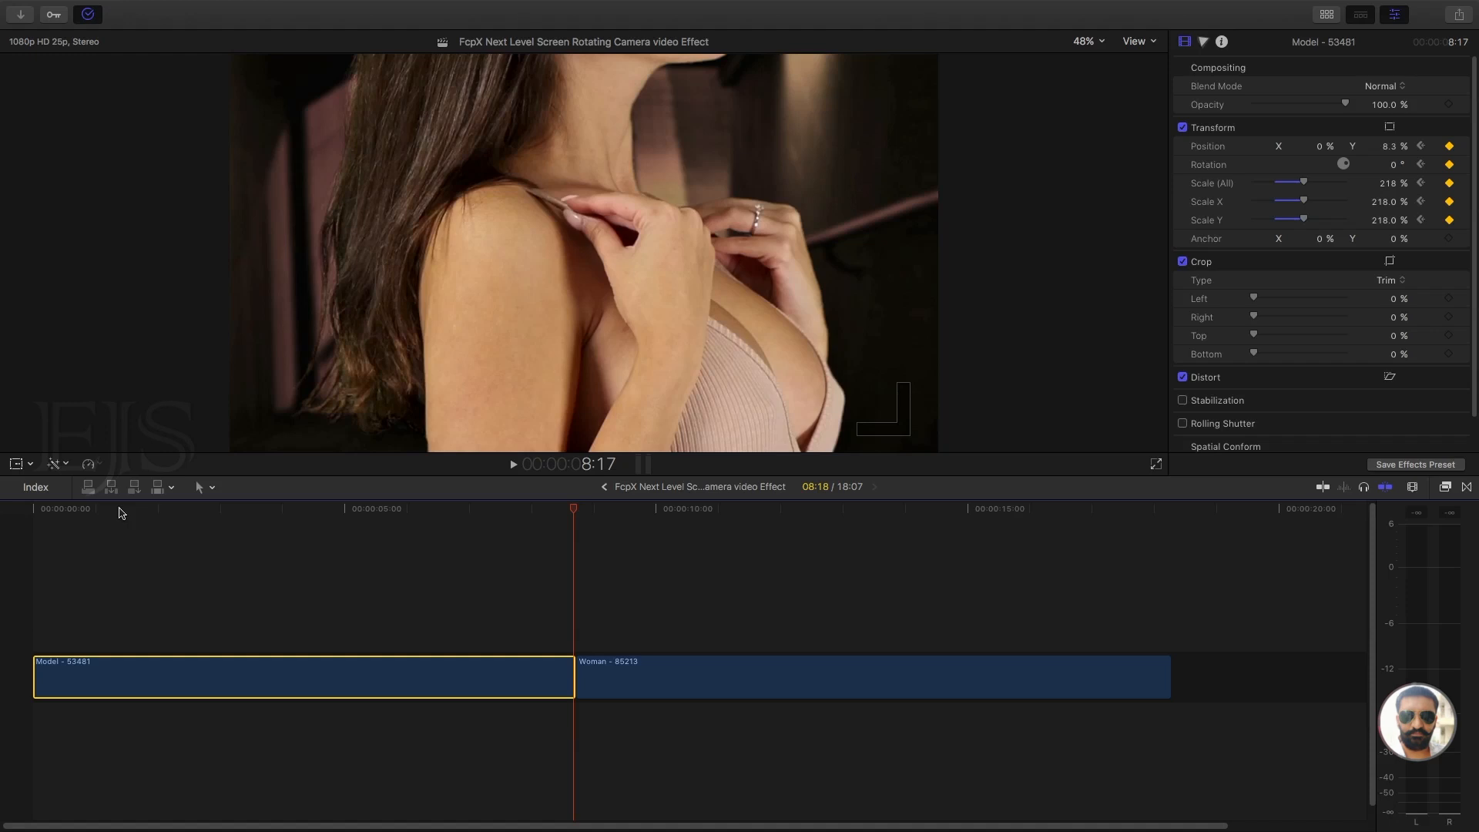
click(32, 510)
key(space)
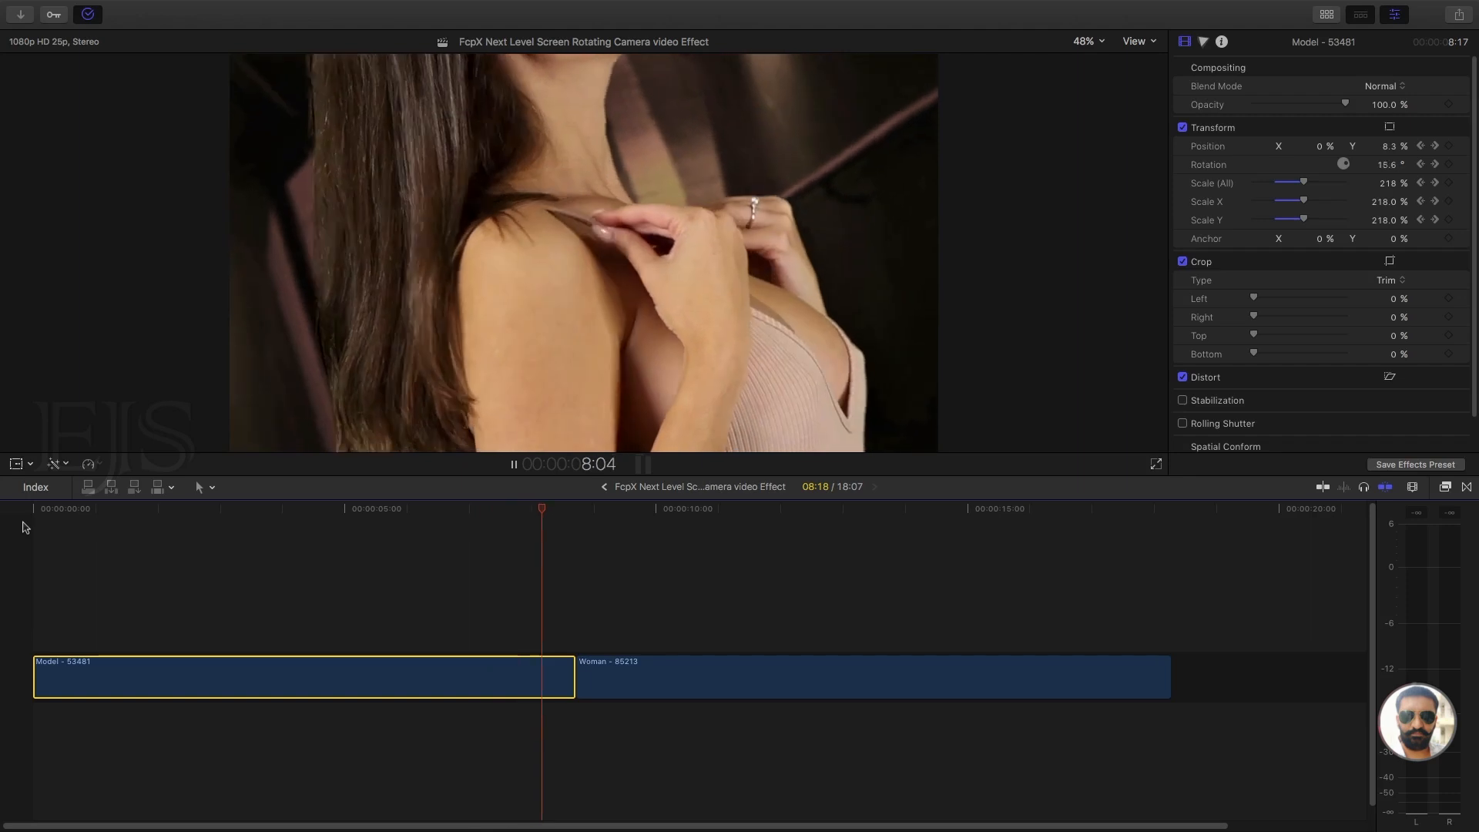
key(space)
drag(209, 510, 9, 514)
key(space)
key(space)
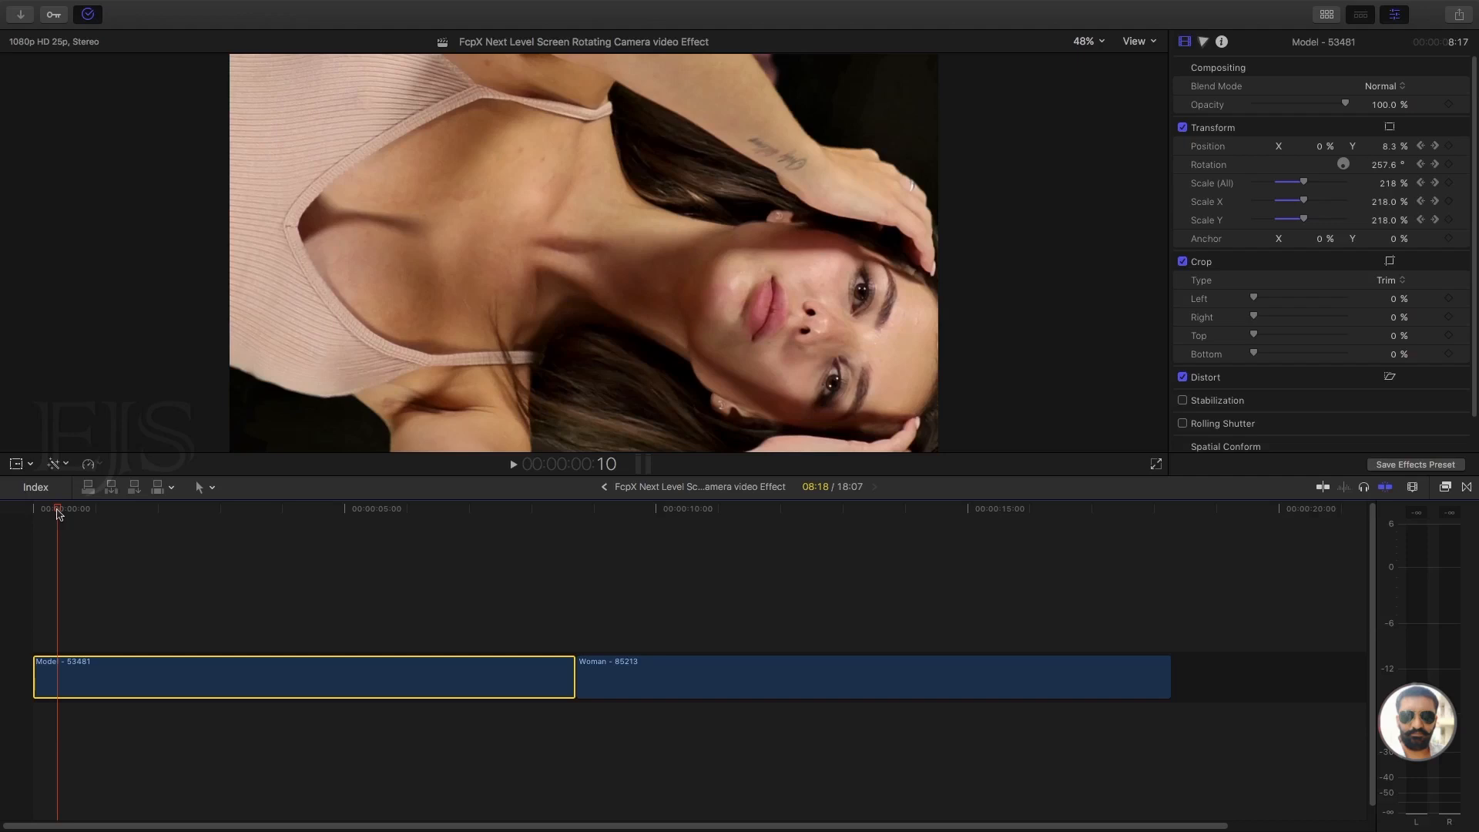
Set the rotation at the Model - 53481 clip's starting keyframe to 305° and play the clip to review it
drag(59, 514, 11, 508)
drag(1385, 169, 1419, 170)
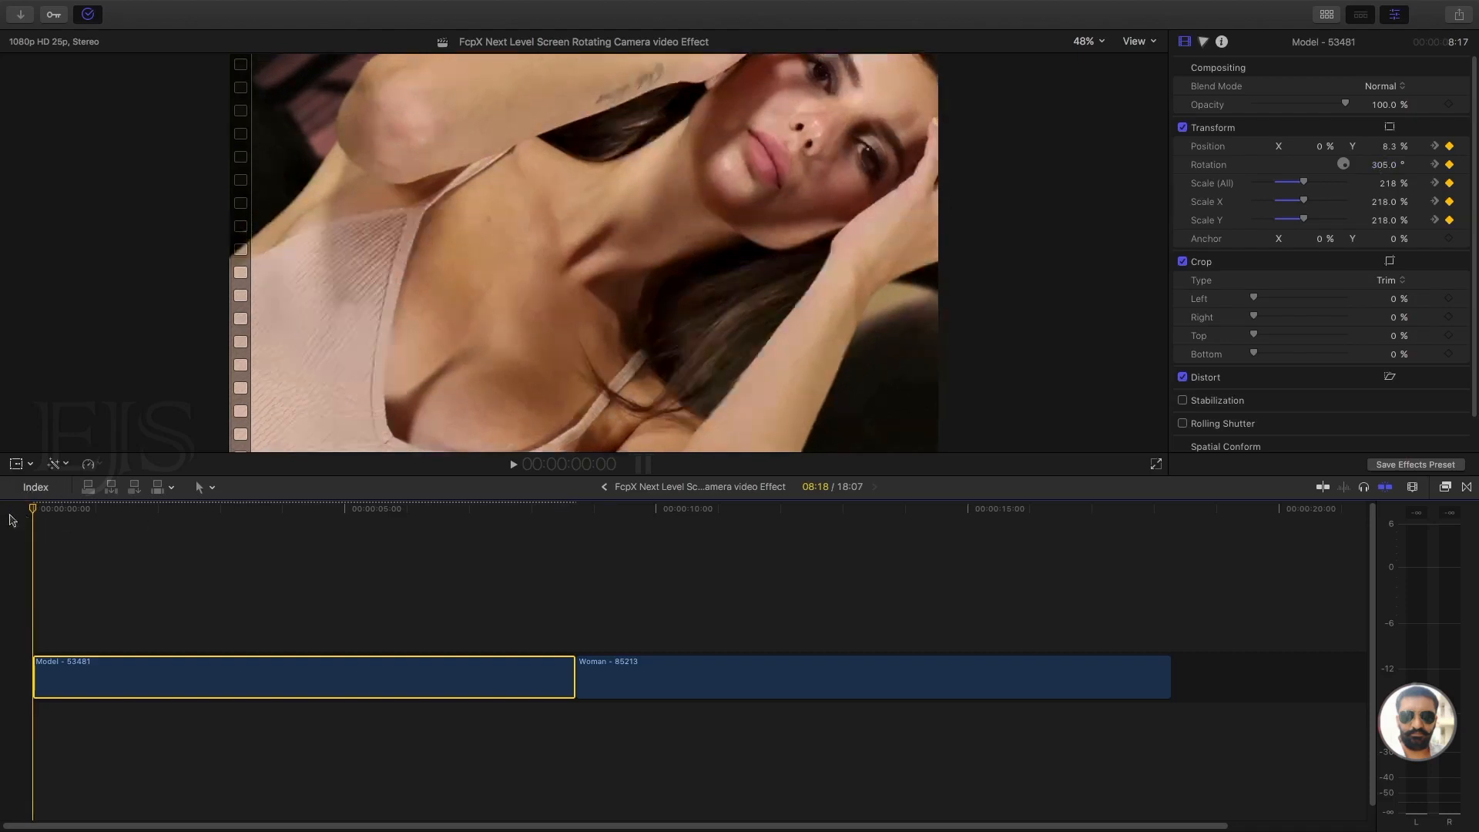
key(space)
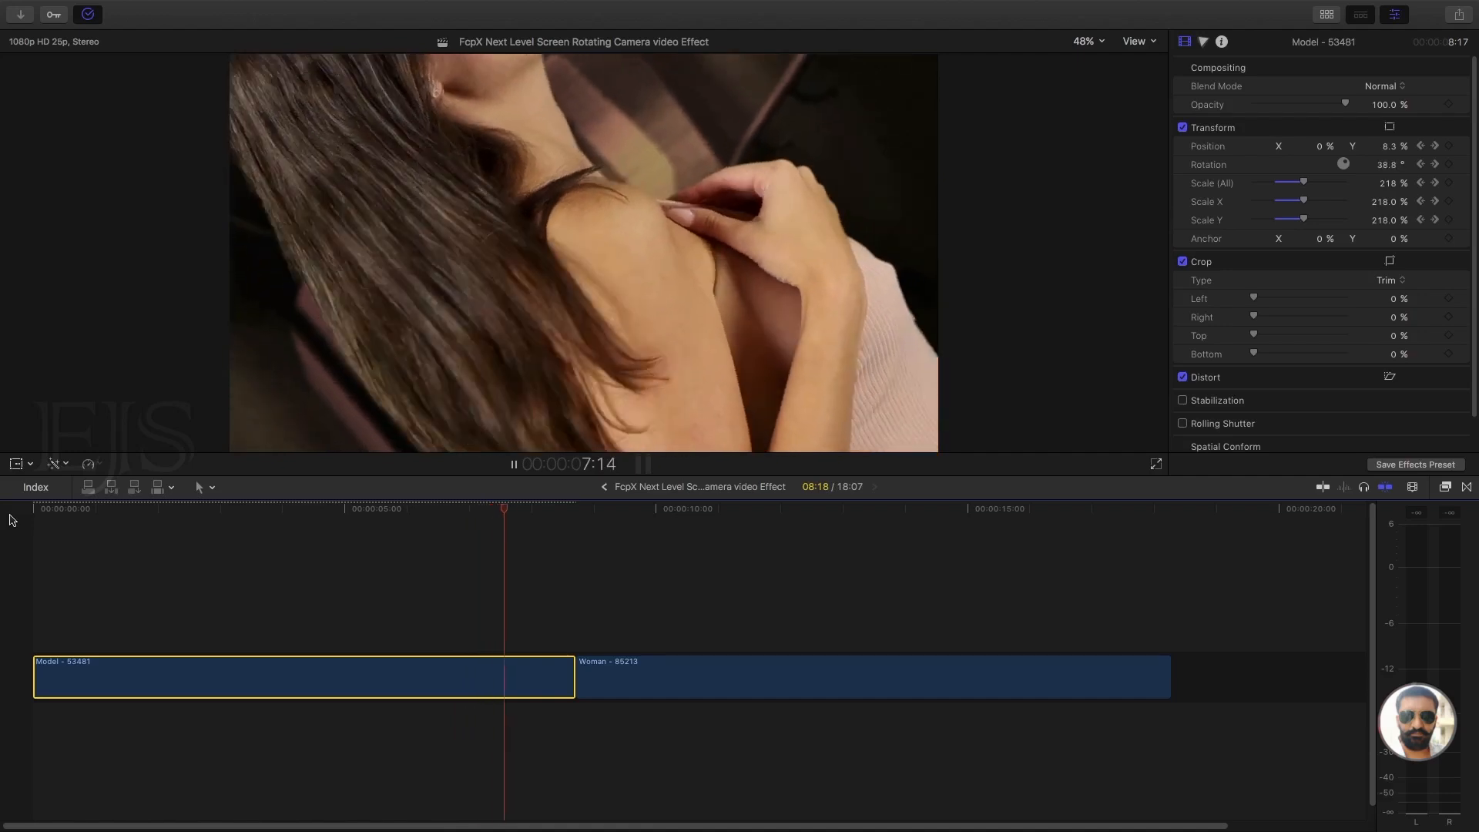
key(space)
mouse_move(569, 508)
mouse_down()
mouse_move(514, 511)
mouse_move(571, 521)
mouse_up()
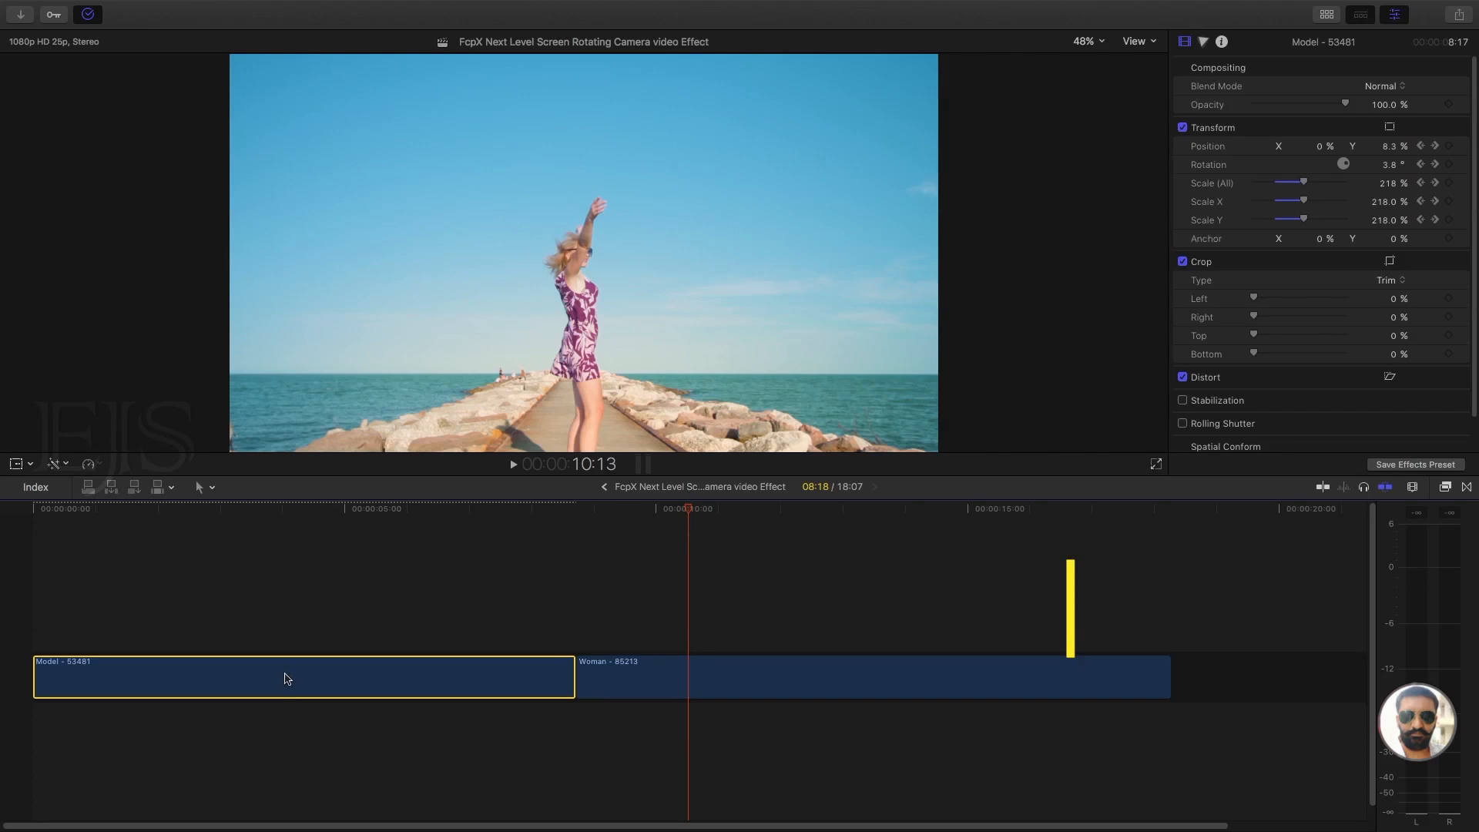
Copy the Model - 53481 clip and paste its position, rotation and scale attributes onto the Woman - 85213 clip, with keyframe timing stretched to fit
click(164, 9)
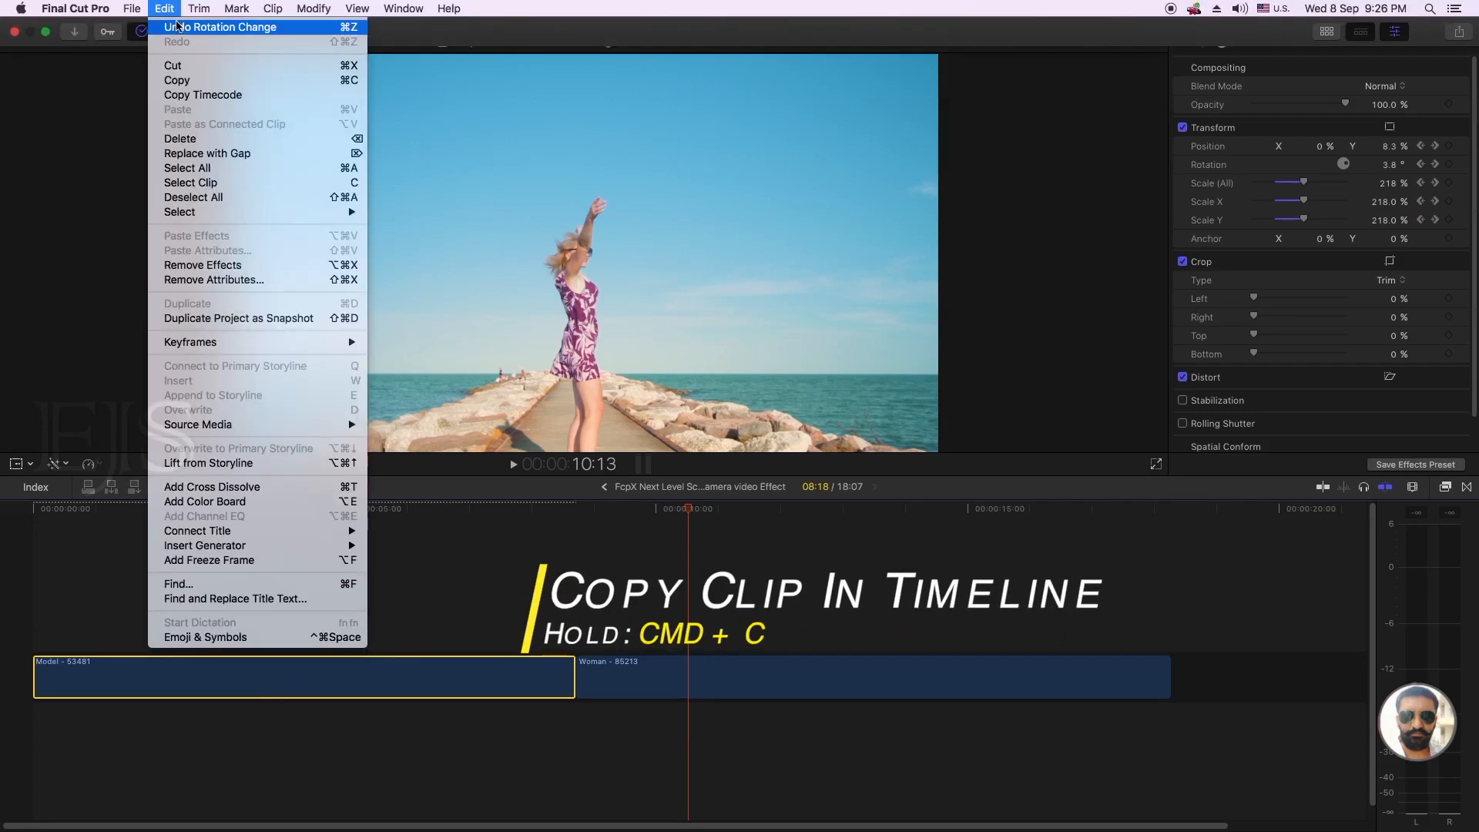
click(181, 80)
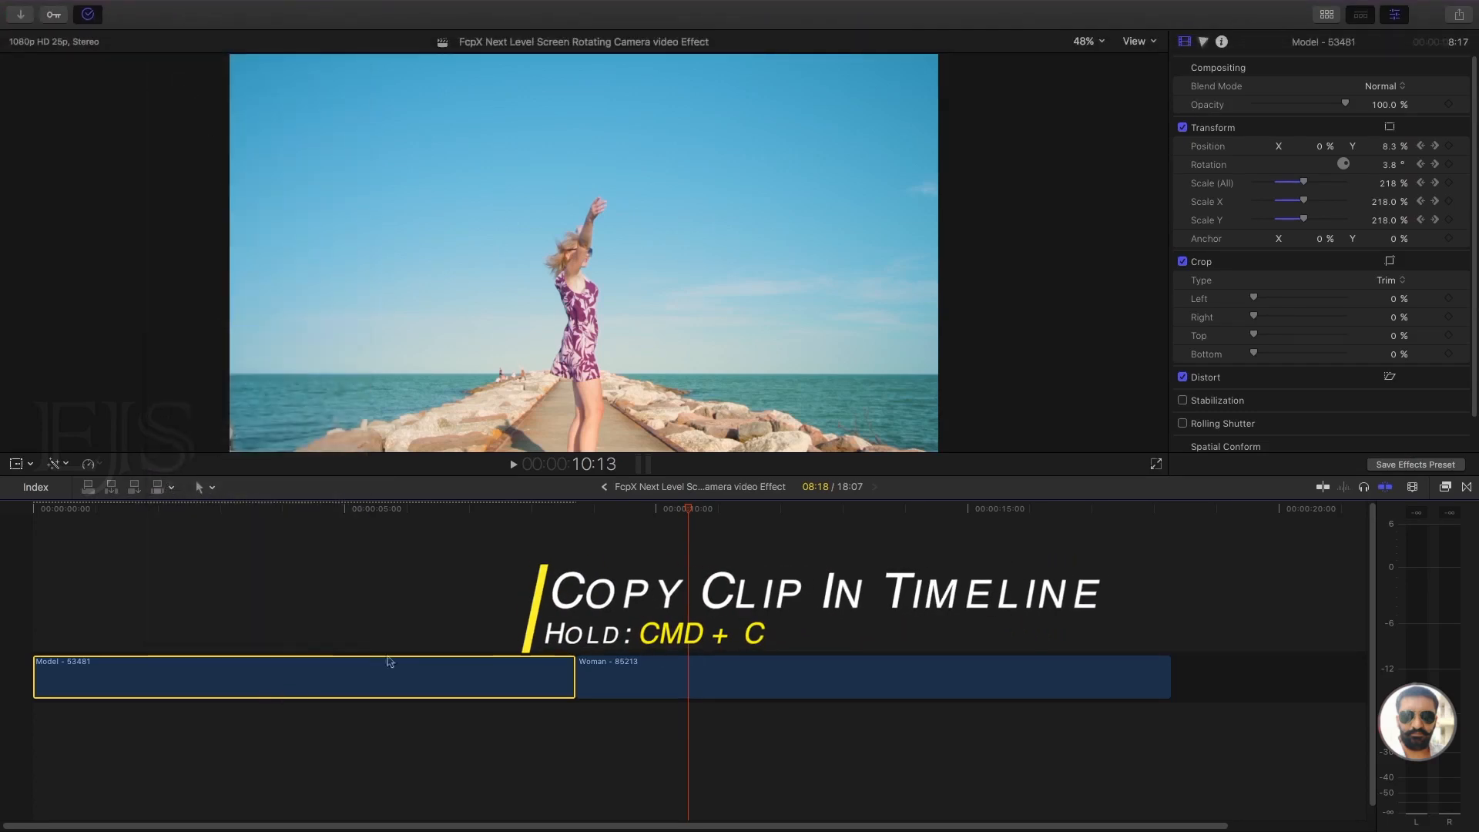
click(672, 680)
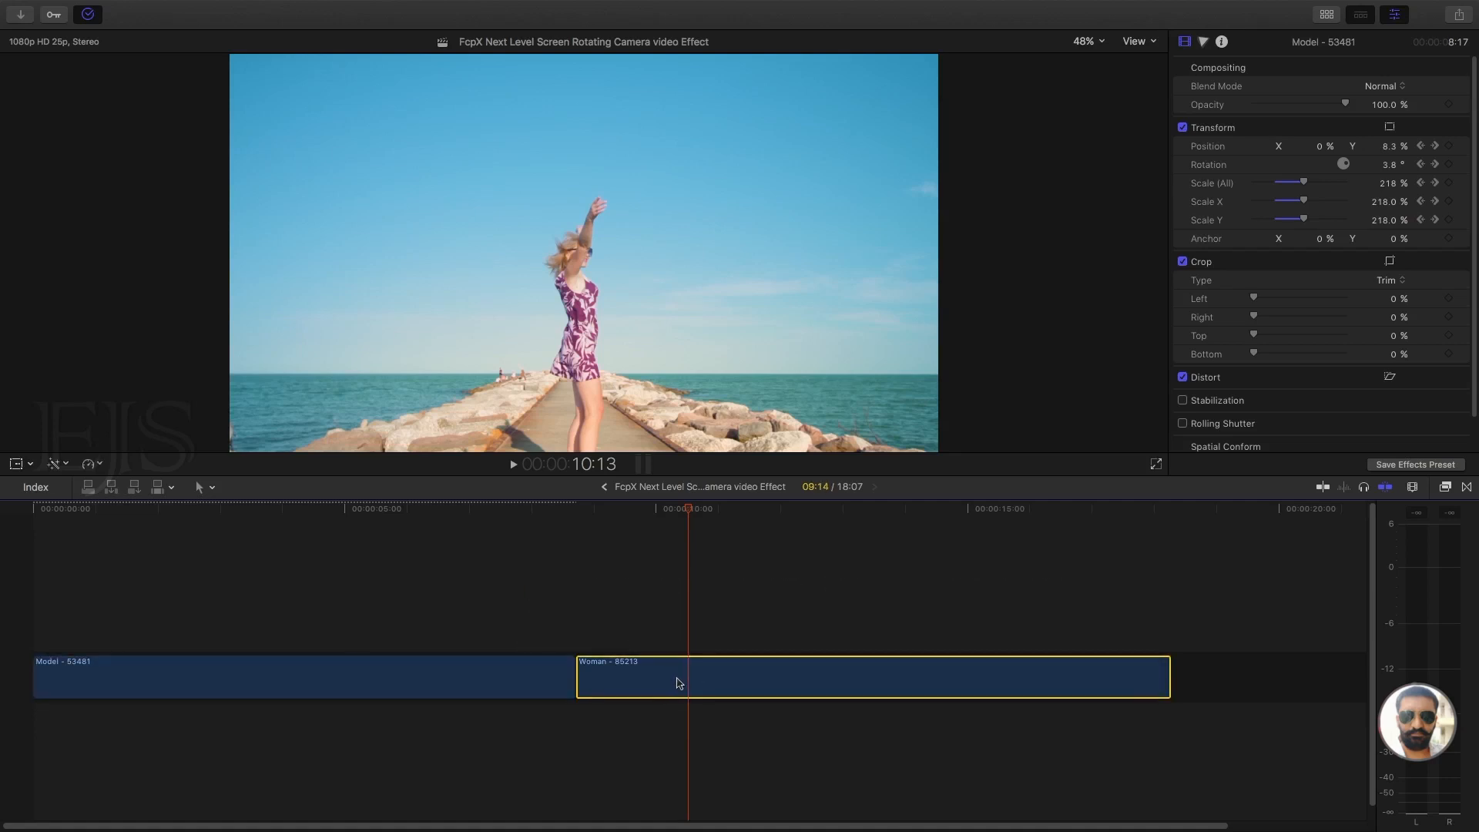
click(164, 8)
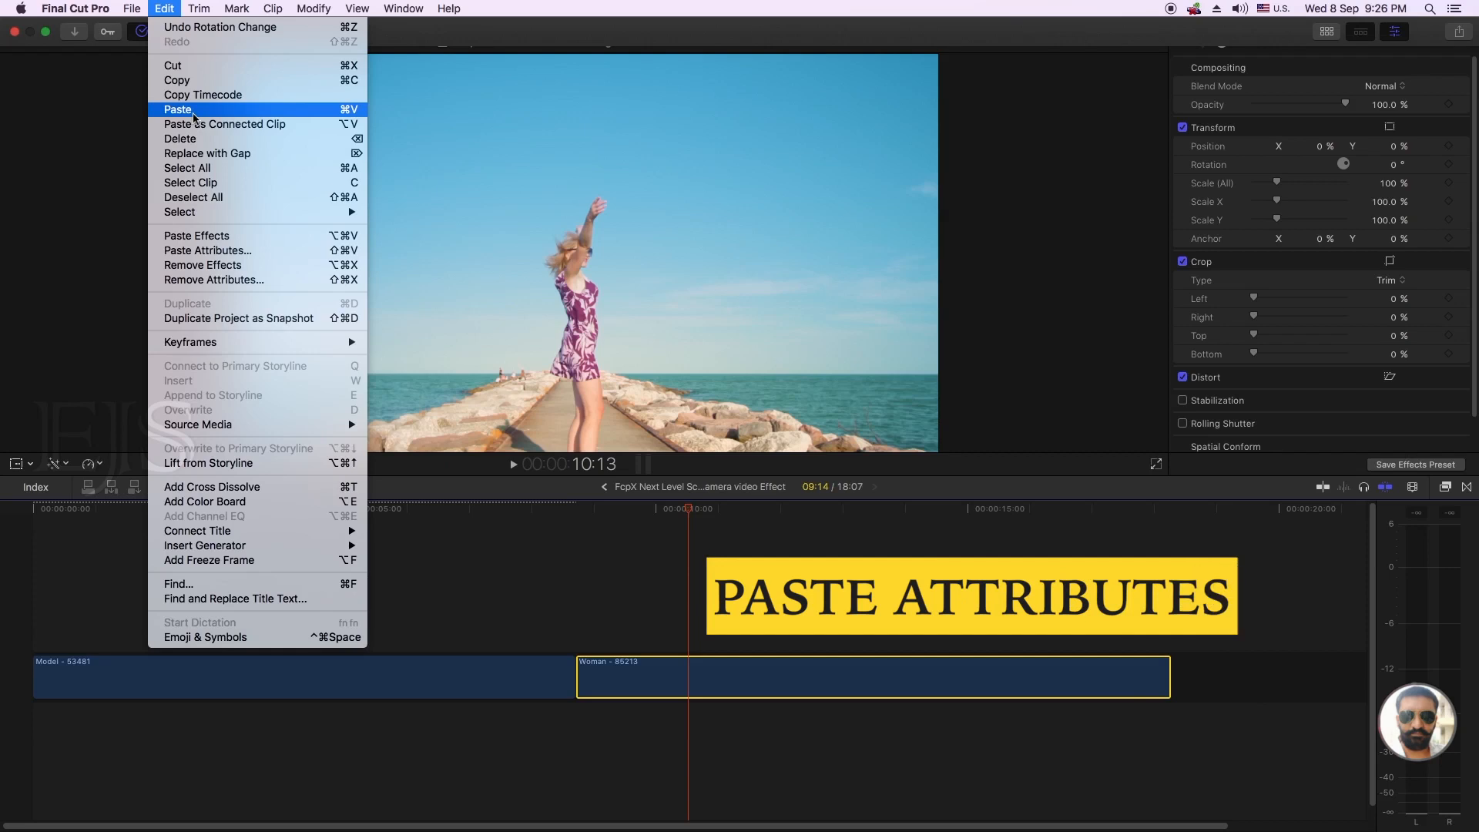
click(221, 255)
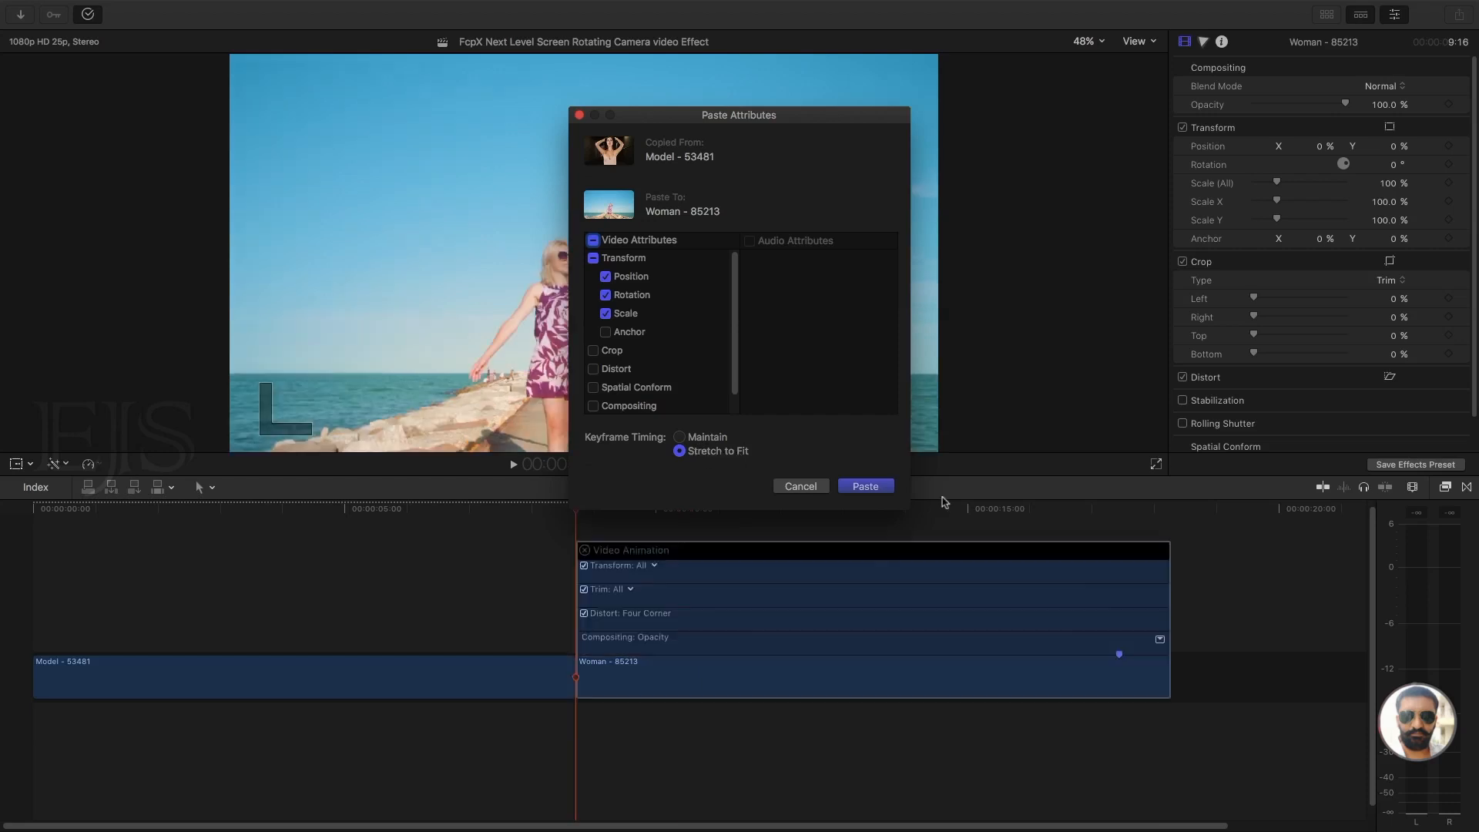
click(865, 486)
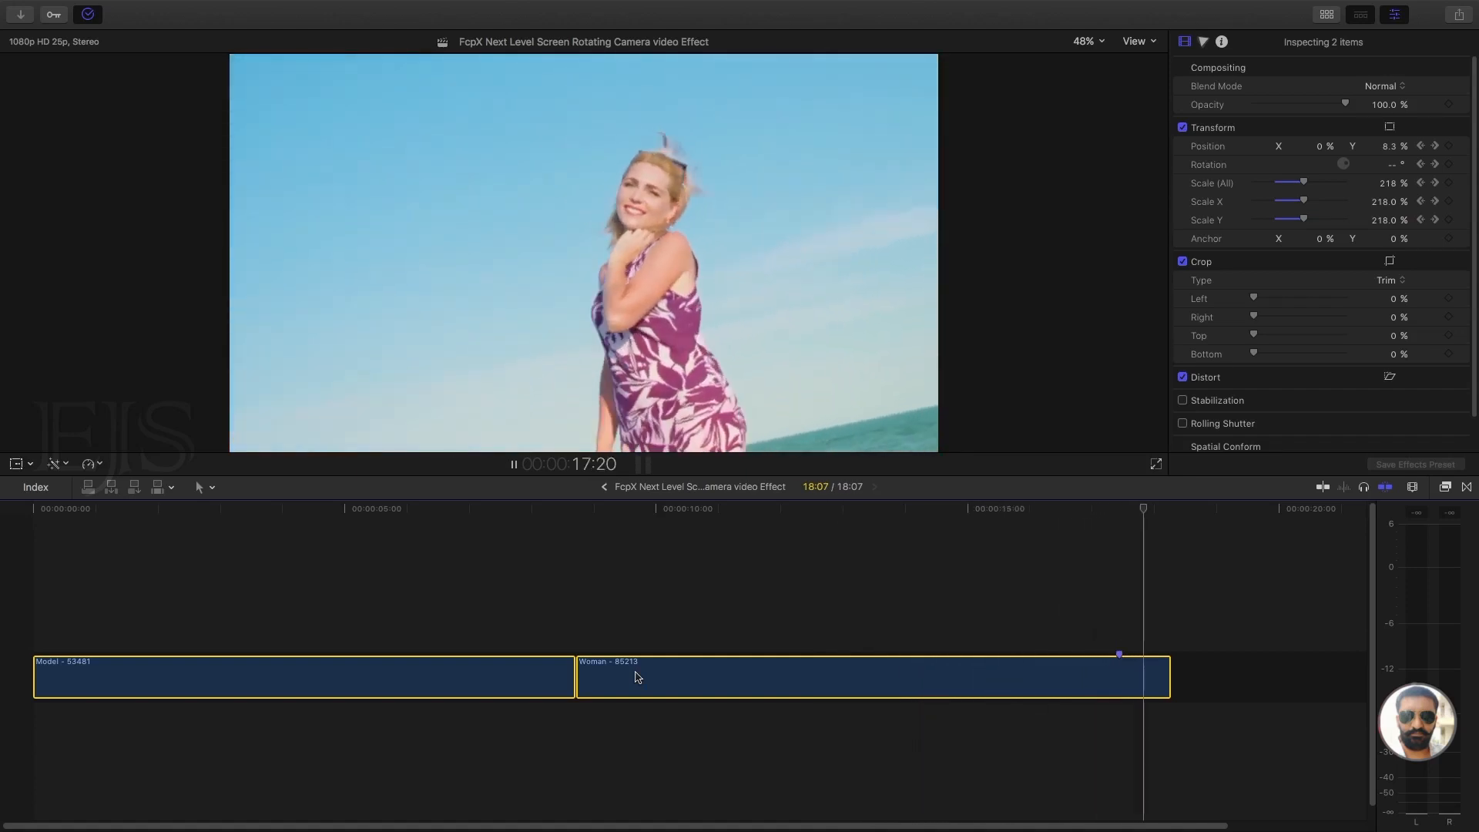
Move the playhead to the cut between the two clips at 8:18 and add a Cross Dissolve there
click(589, 530)
click(587, 510)
drag(587, 510, 582, 509)
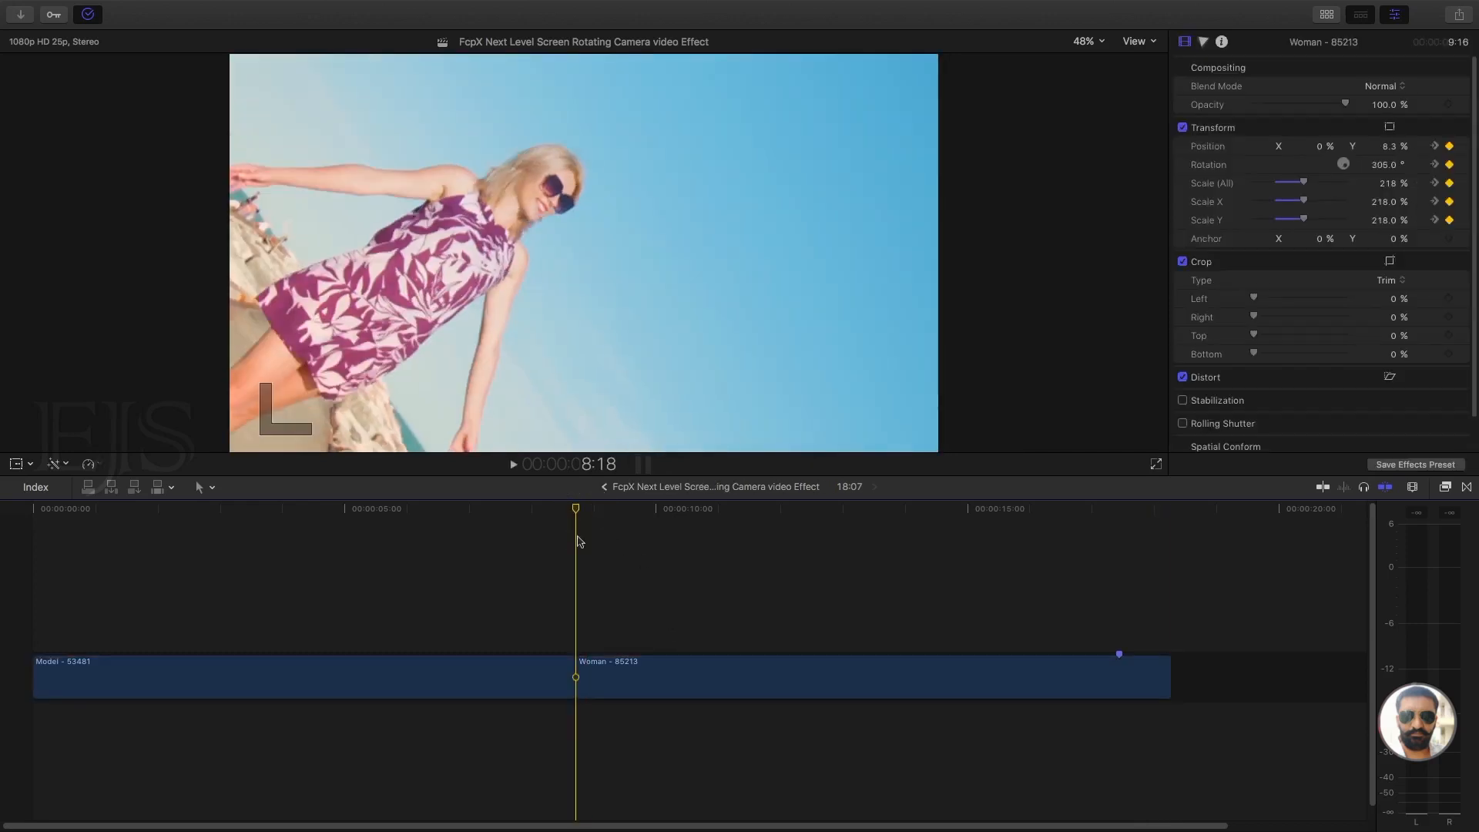
click(571, 667)
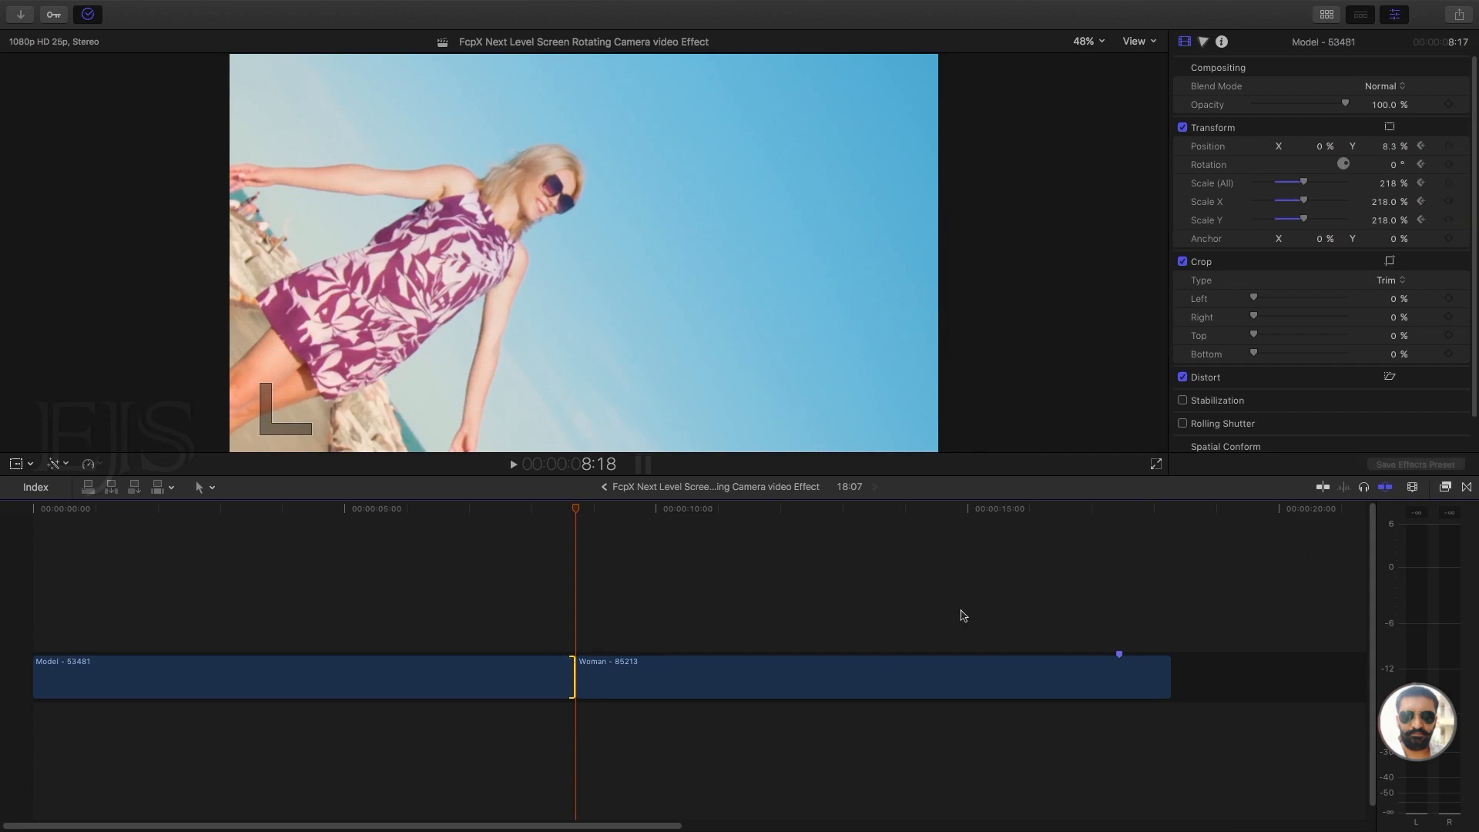
mouse_move(173, 5)
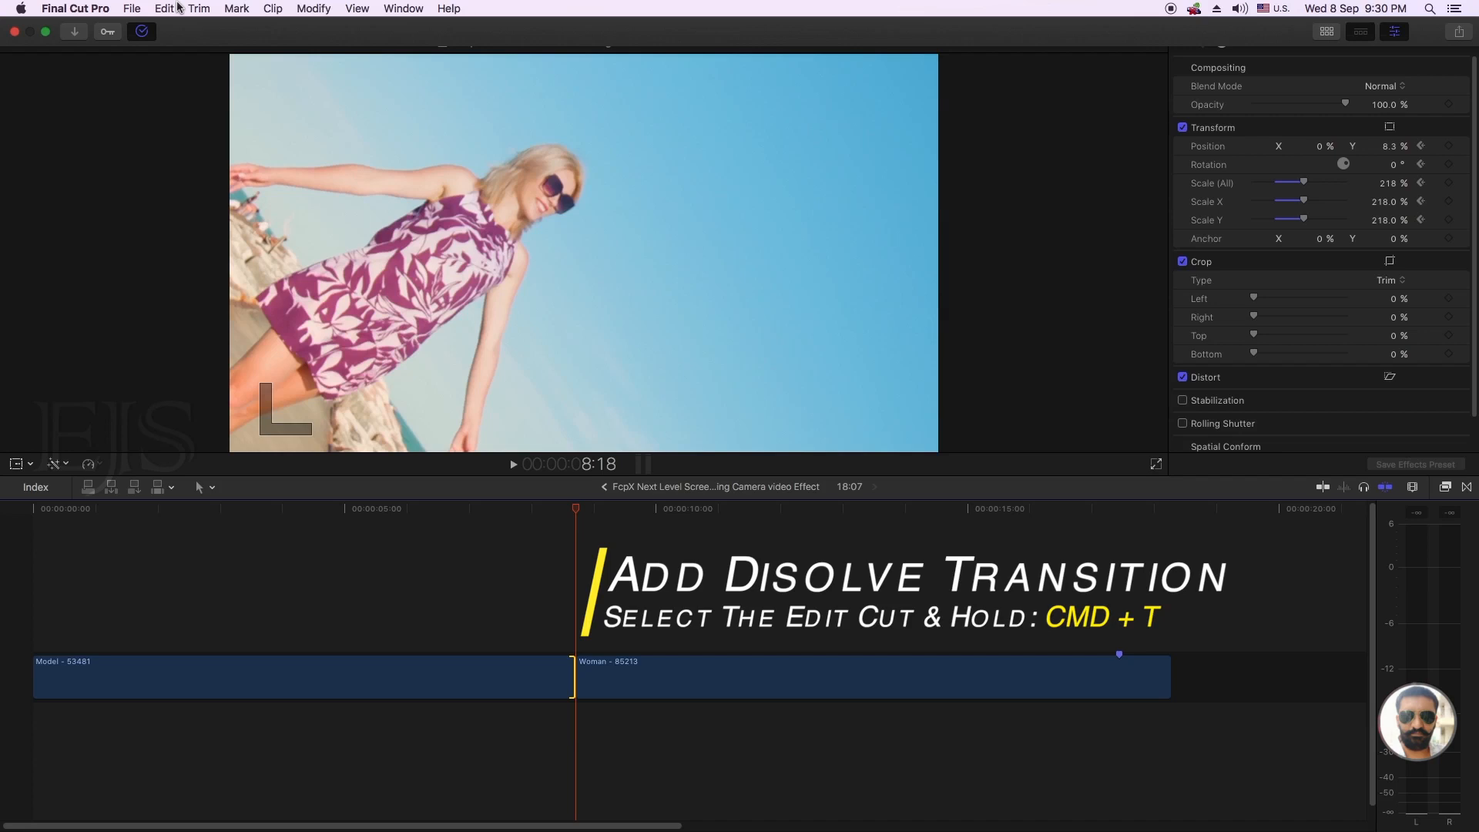
click(171, 9)
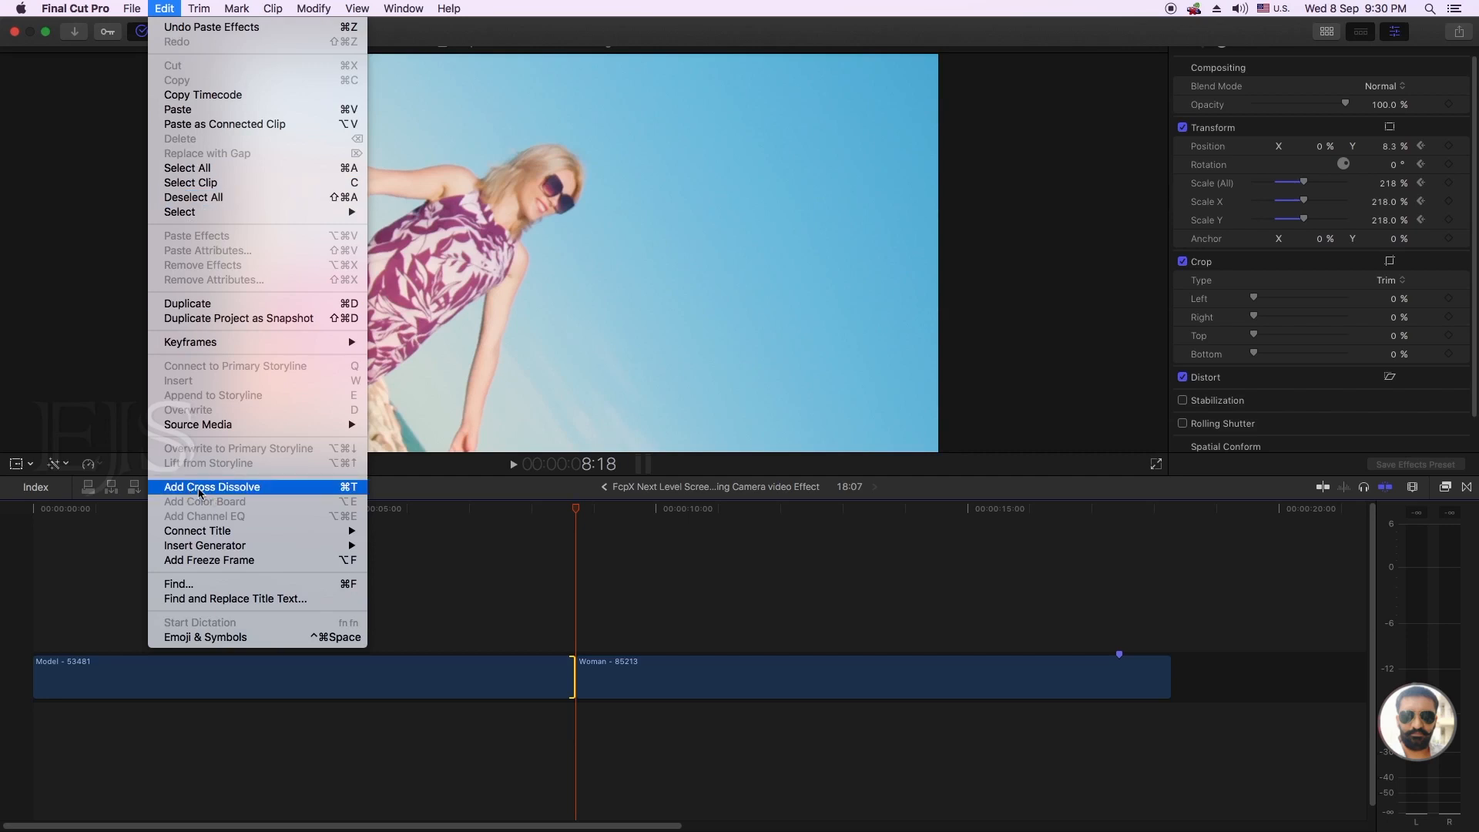
click(198, 493)
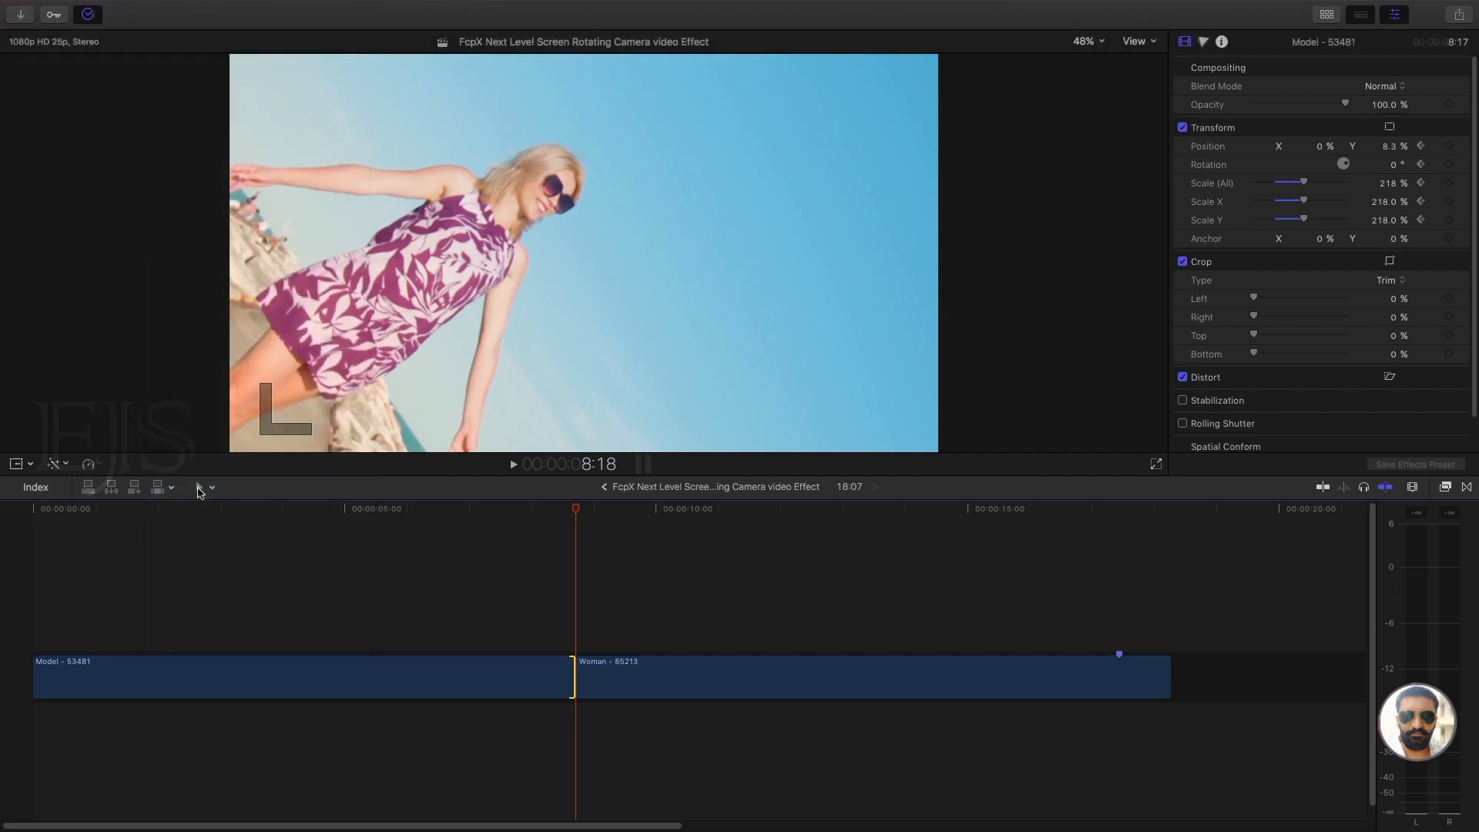
Set the Cross Dissolve's duration to 20 frames
click(565, 684)
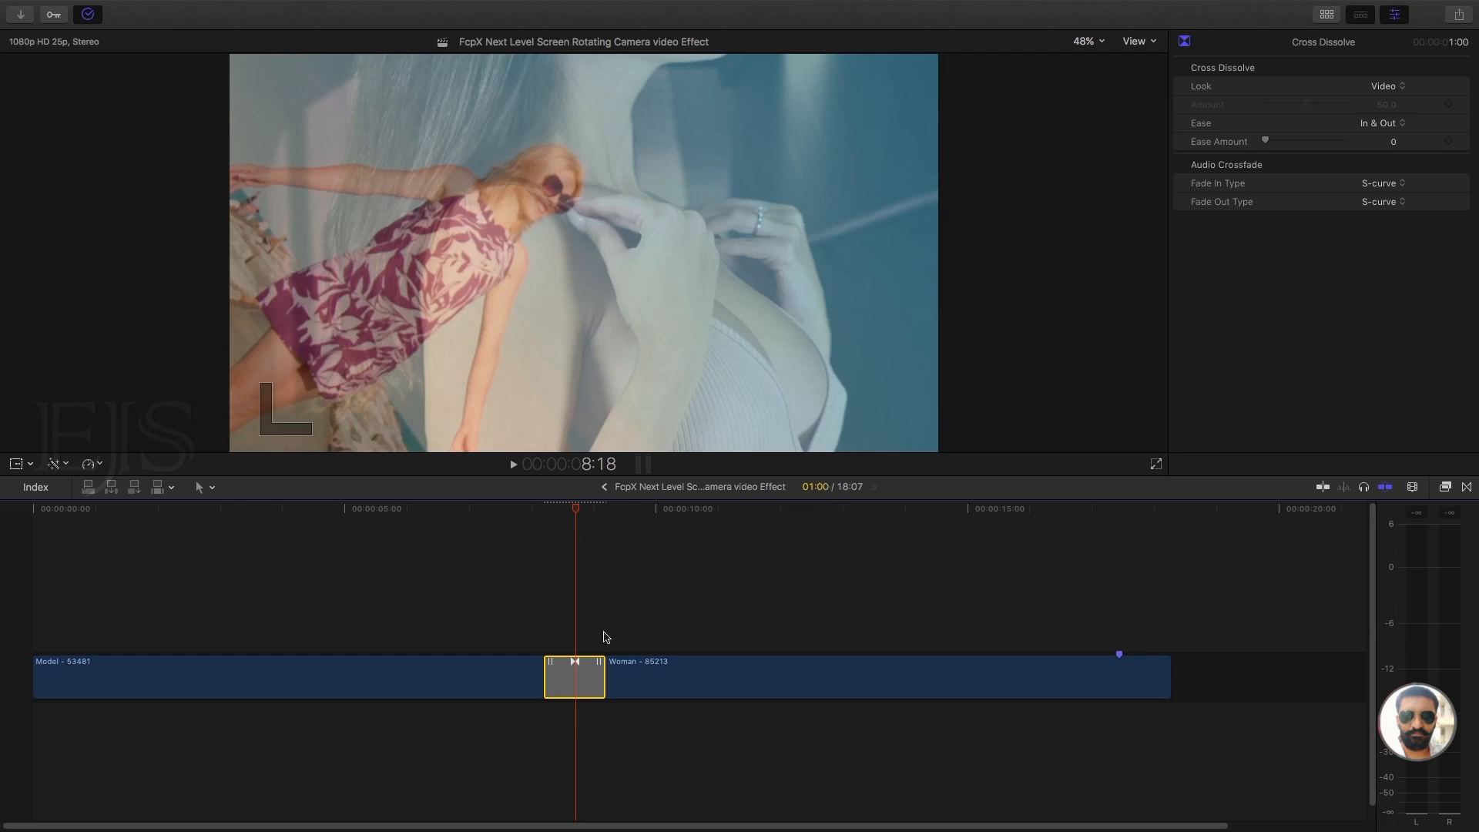
right_click(563, 679)
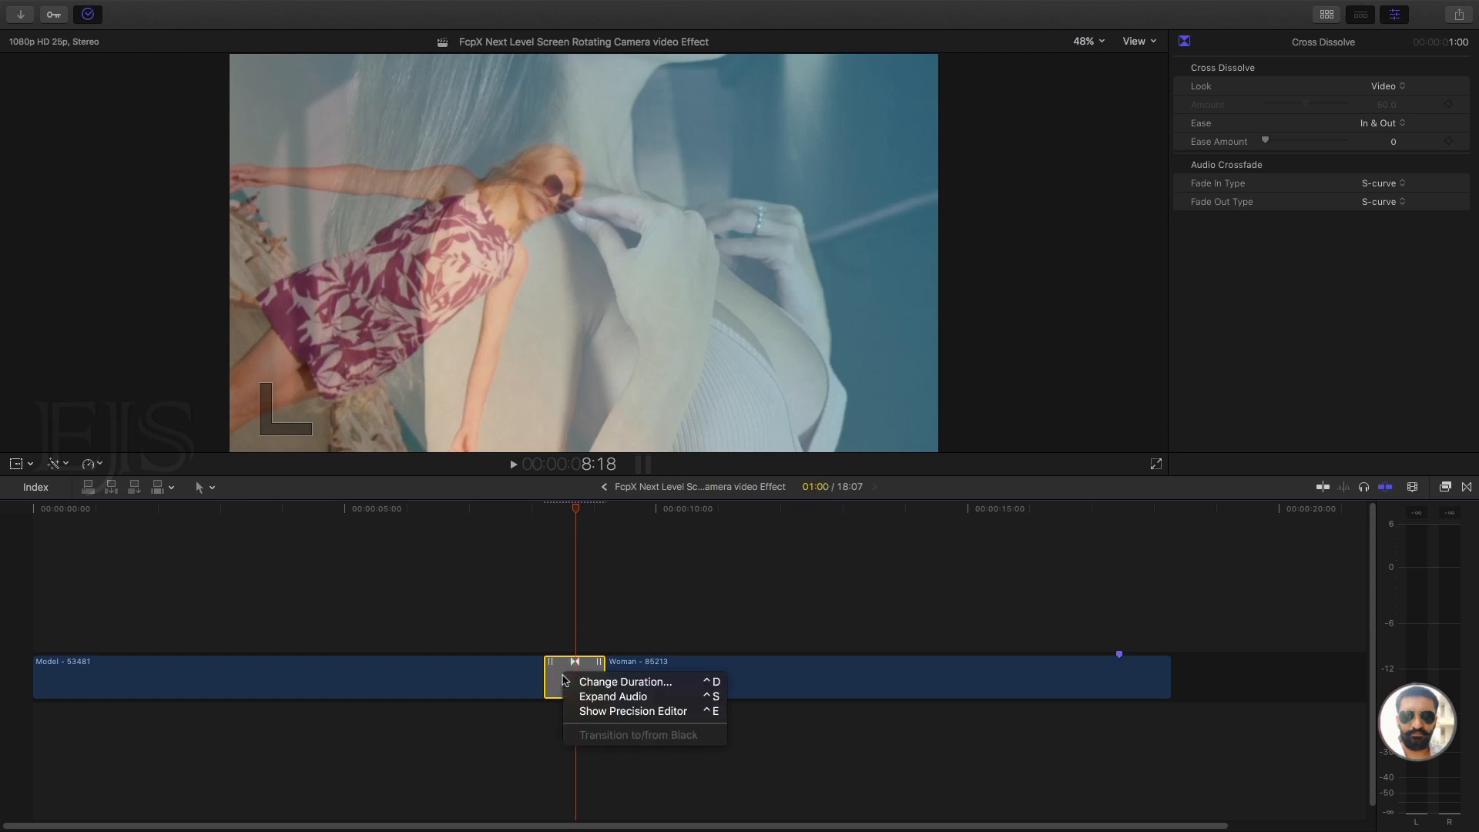
click(611, 682)
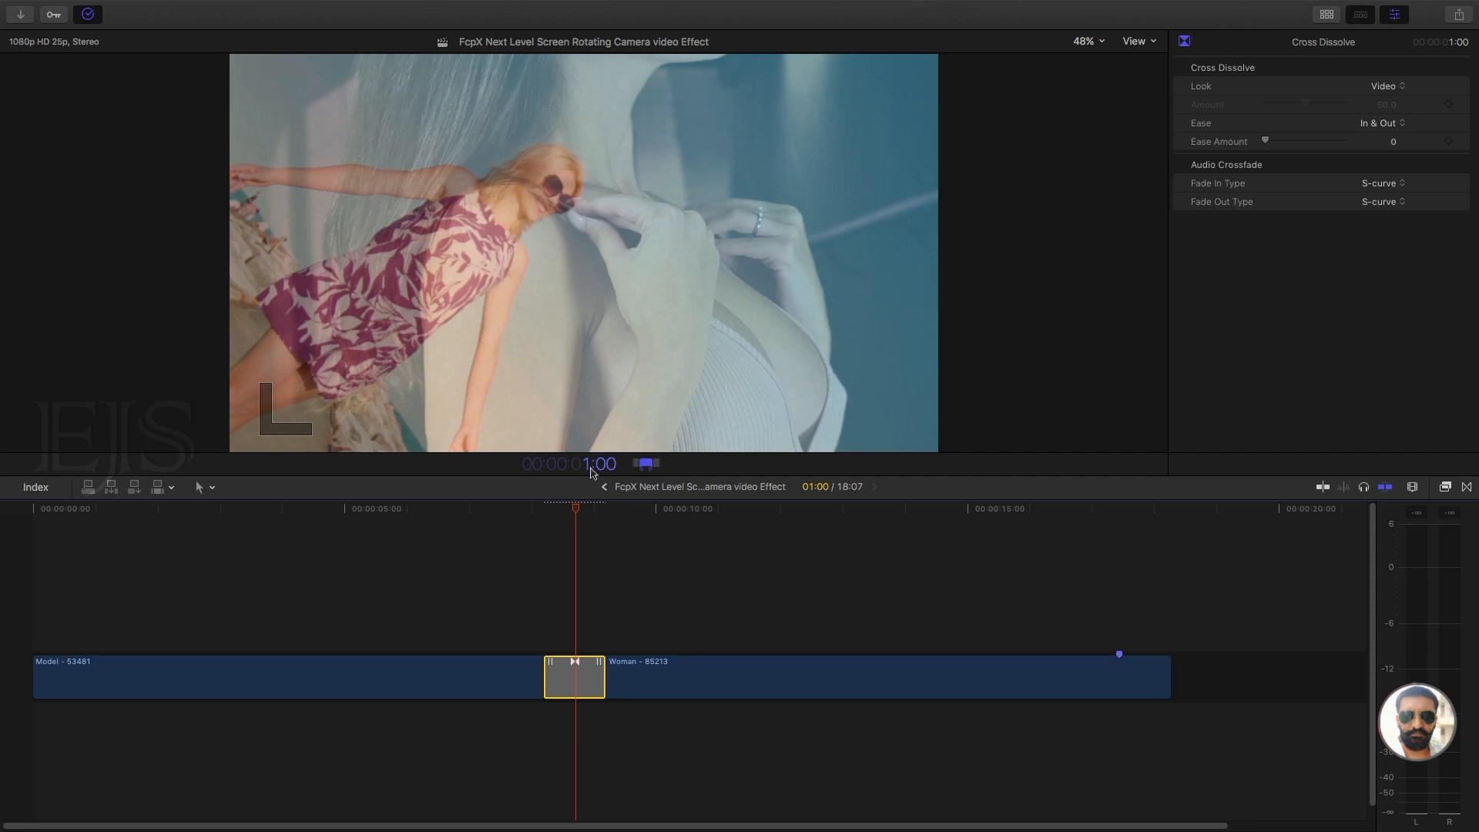
text(20)
key(Return)
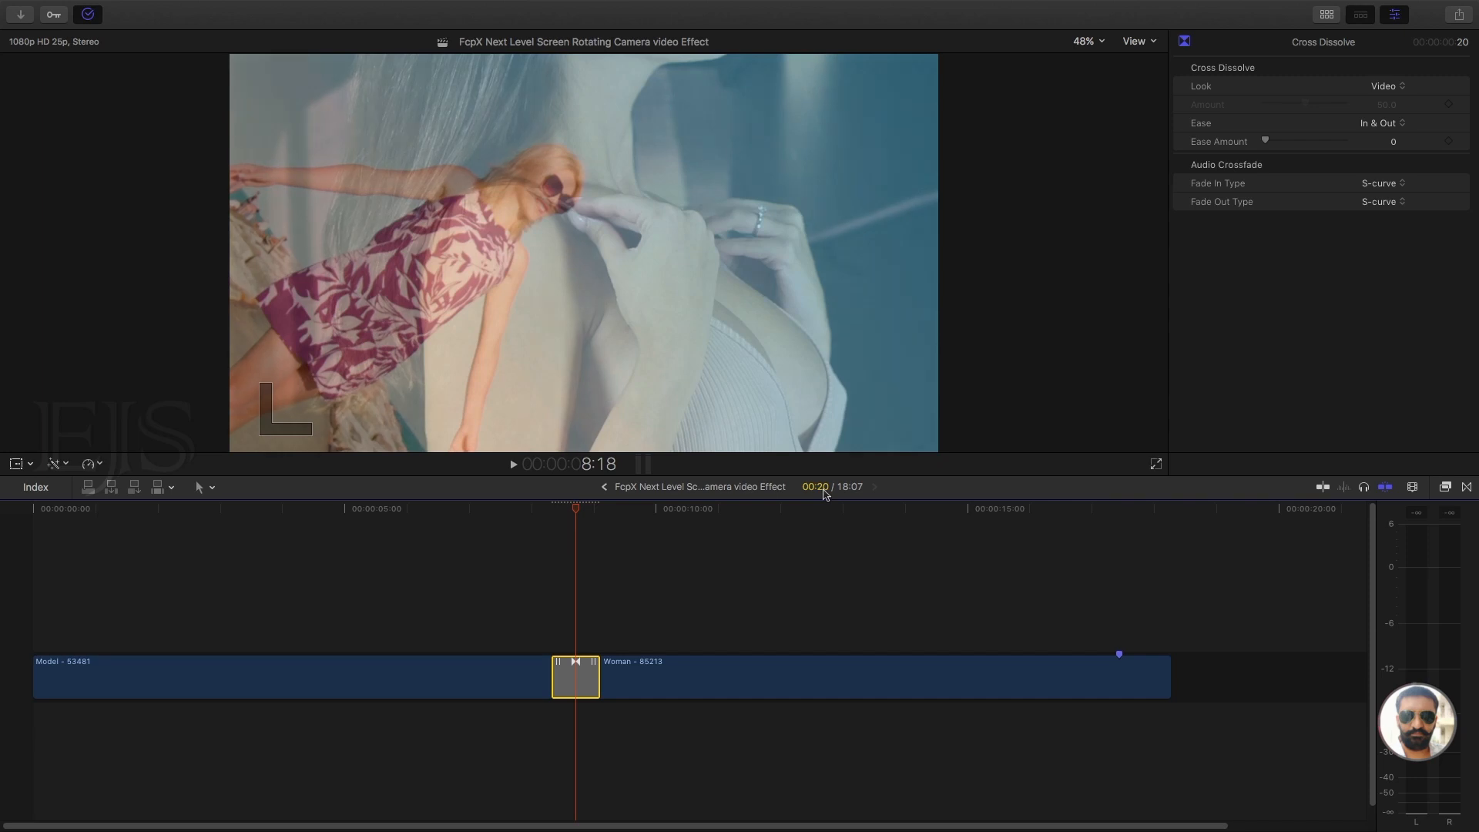
Combine both clips and the transition into a compound clip in the Footage event, keeping the suggested name
click(575, 511)
drag(408, 549, 697, 673)
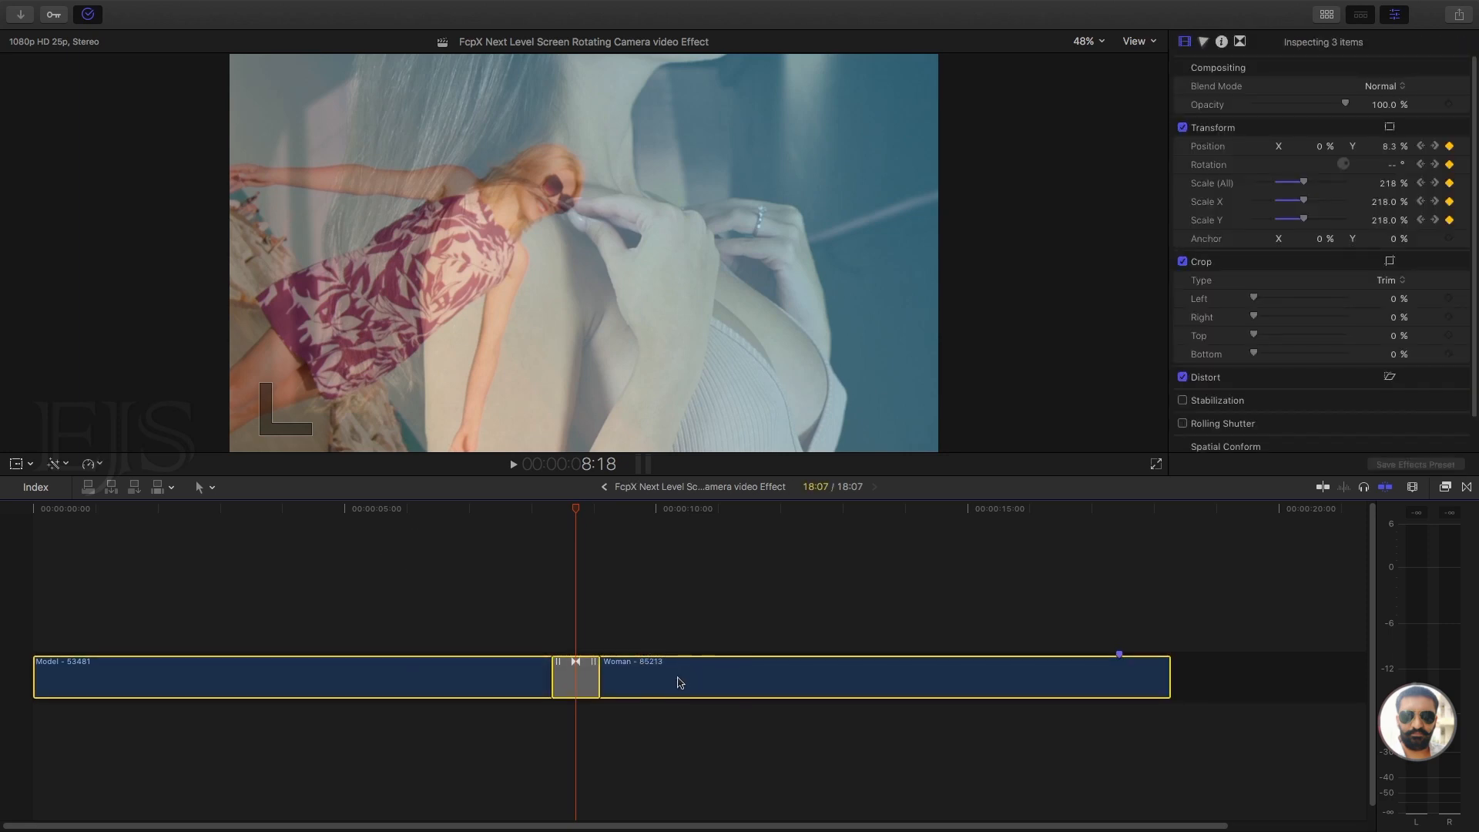
right_click(678, 682)
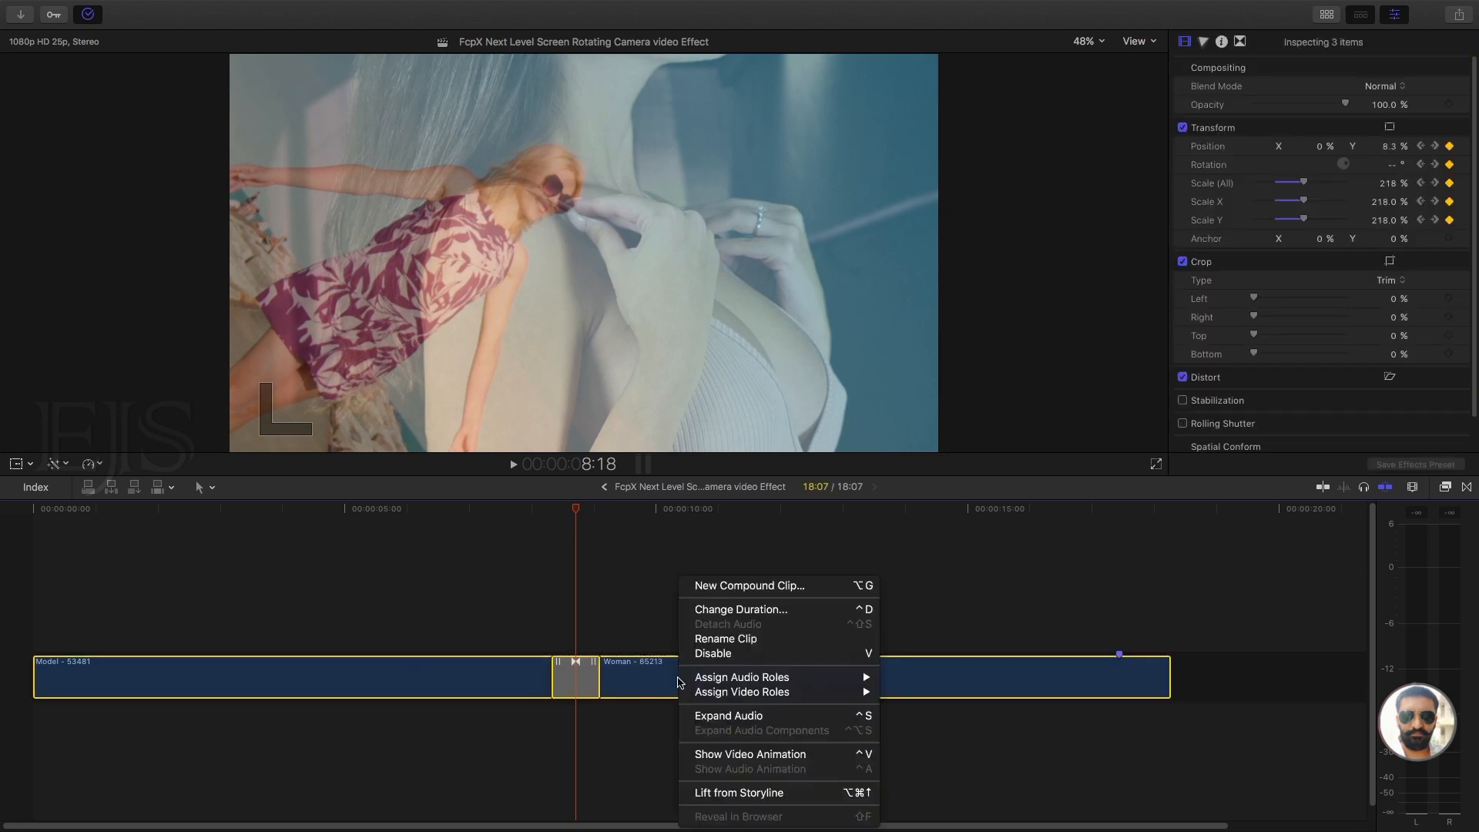
click(700, 585)
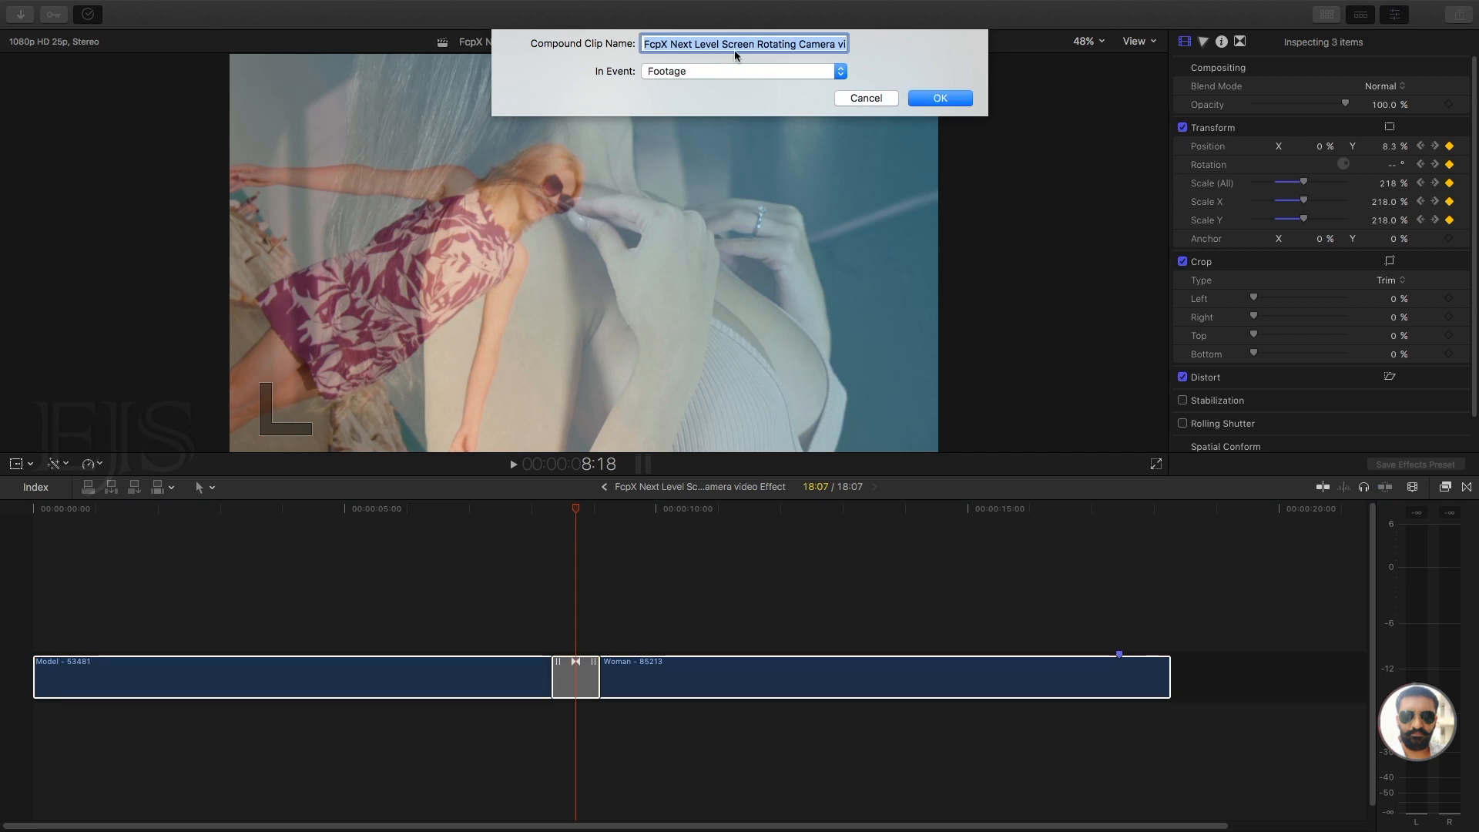
click(778, 44)
key(Down)
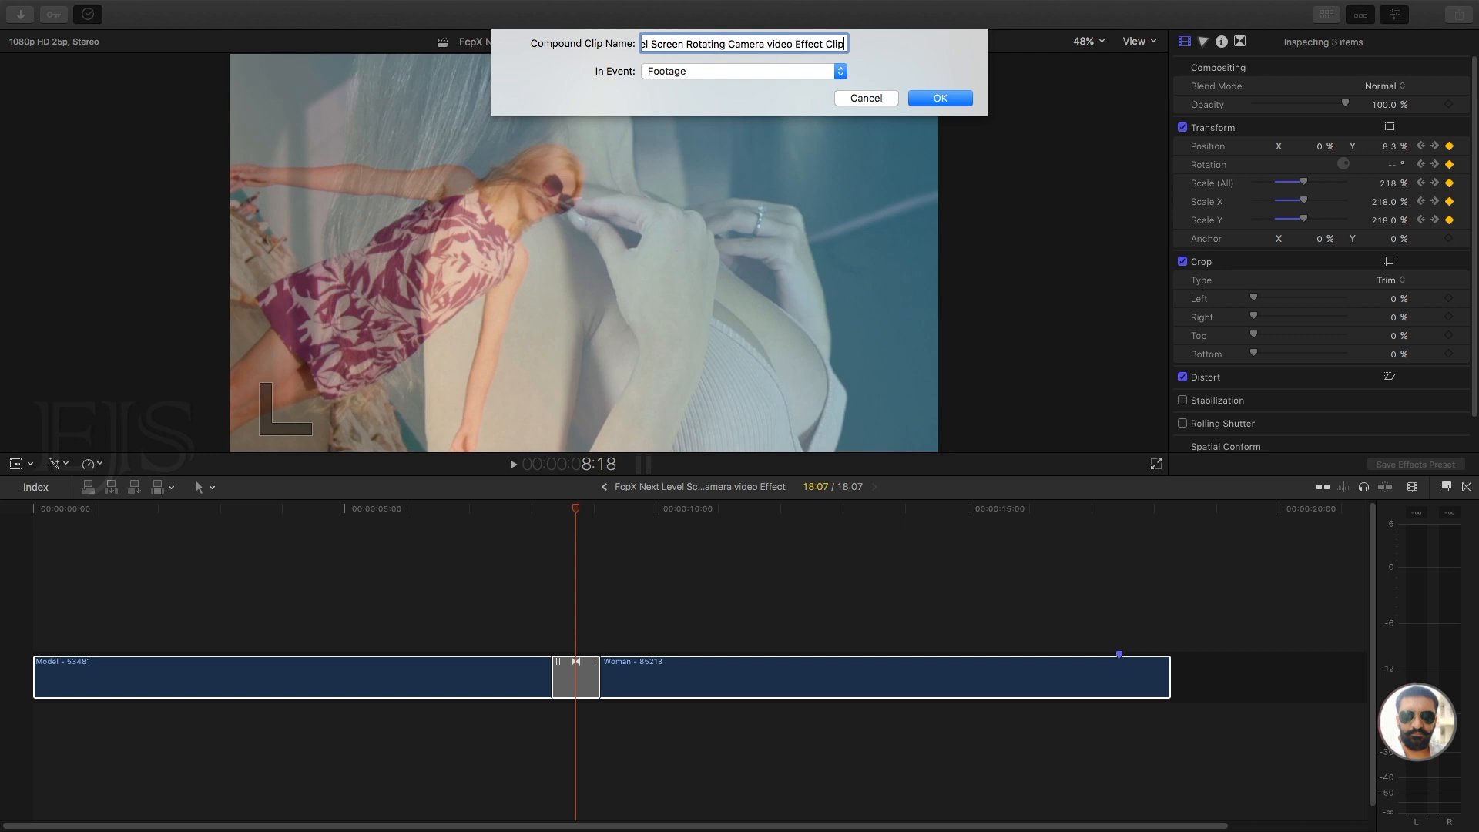
click(941, 98)
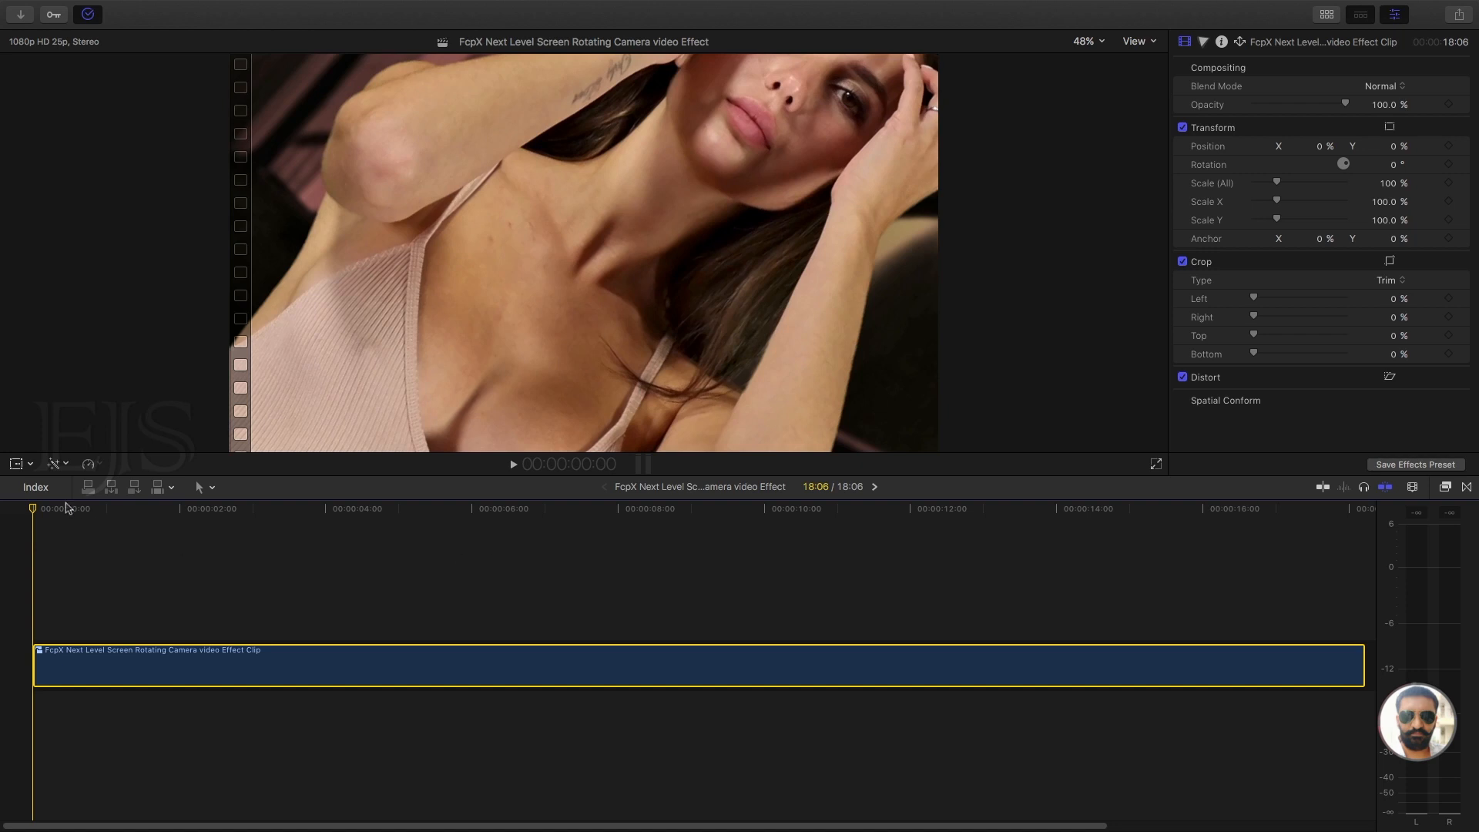
Play the compound clip from the start and mark a range on it from 2:23 to about 10:06
key(space)
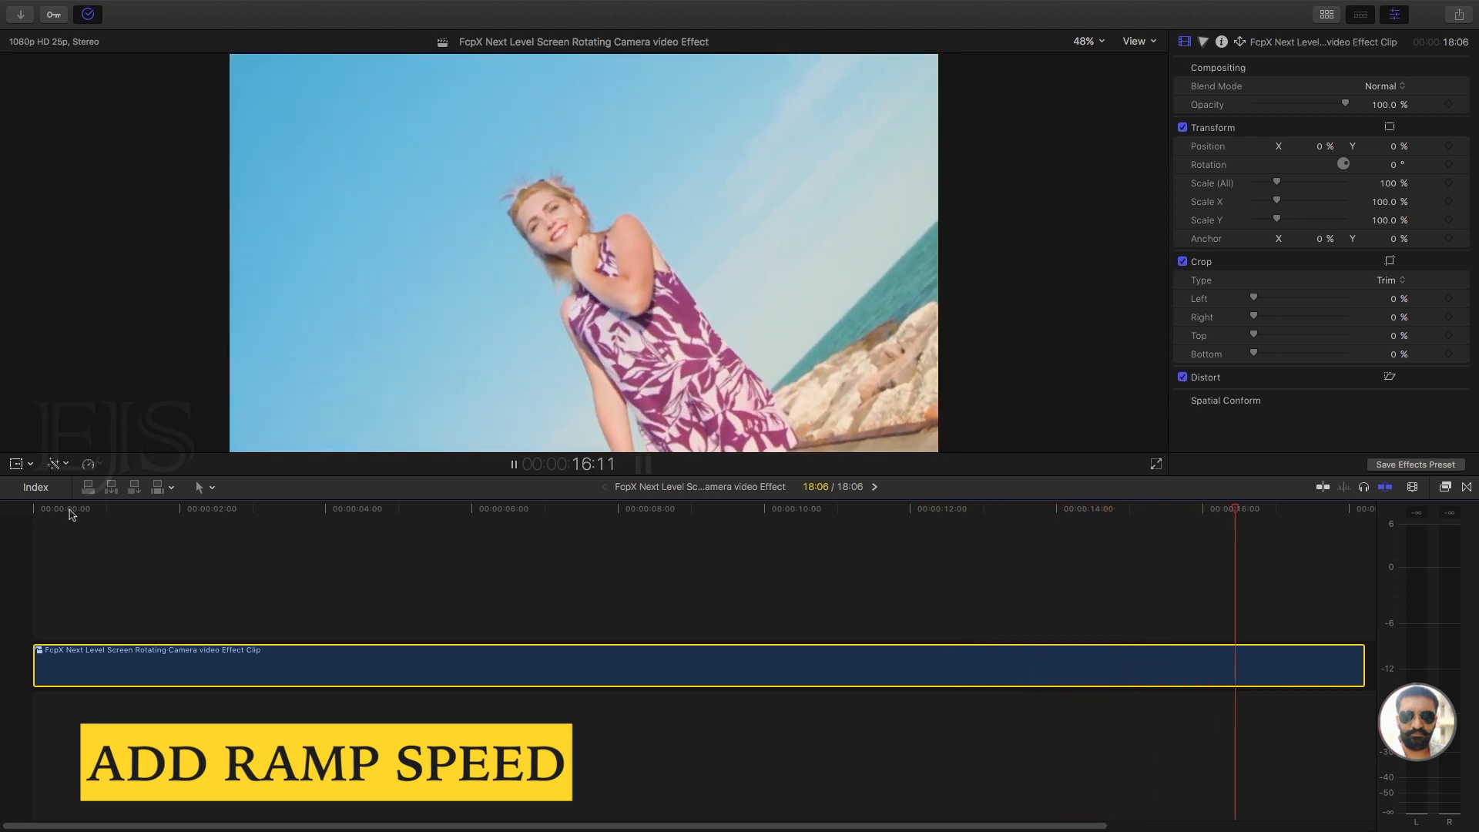
drag(516, 511, 17, 511)
key(space)
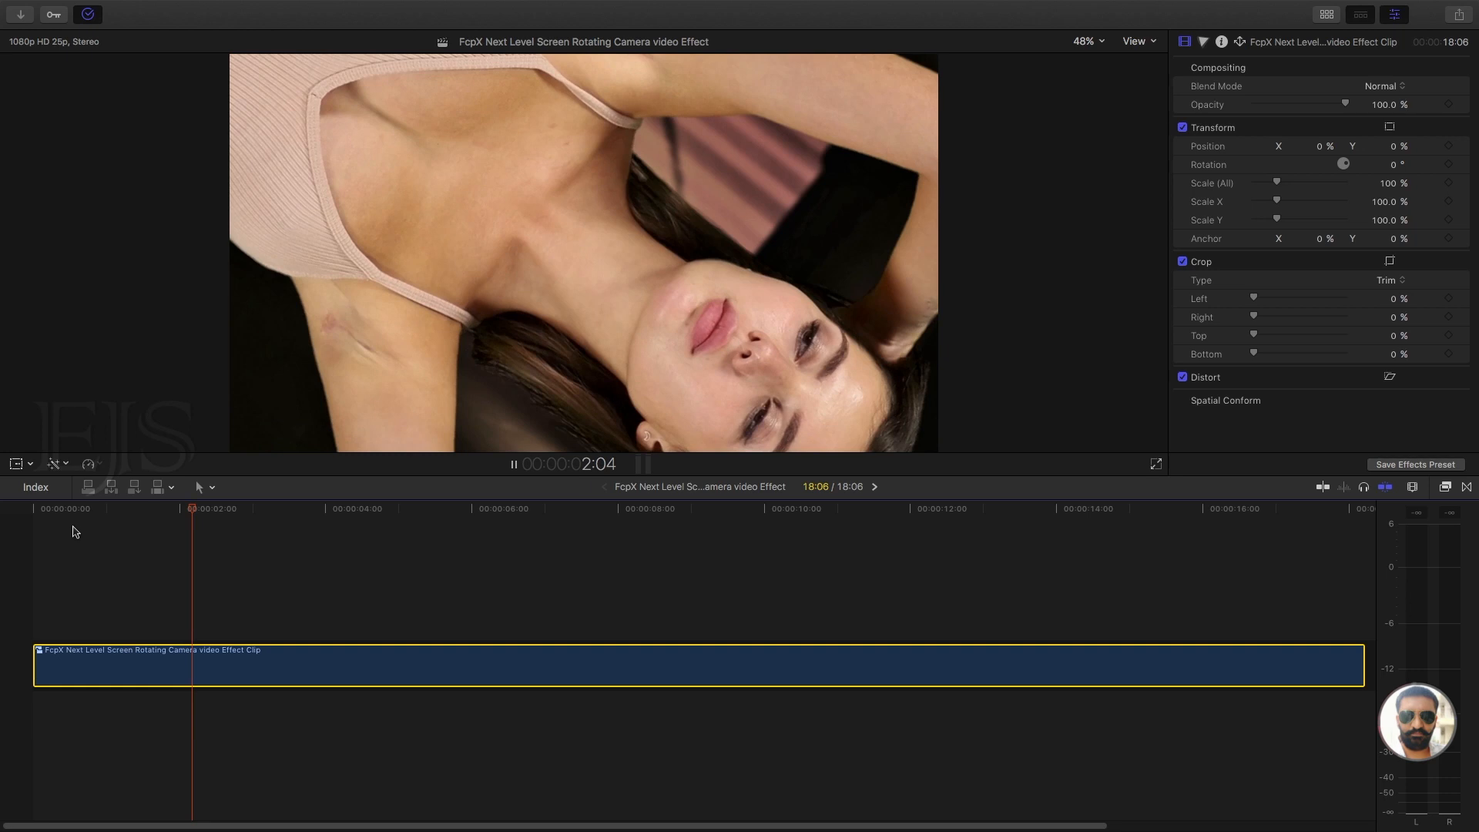
key(space)
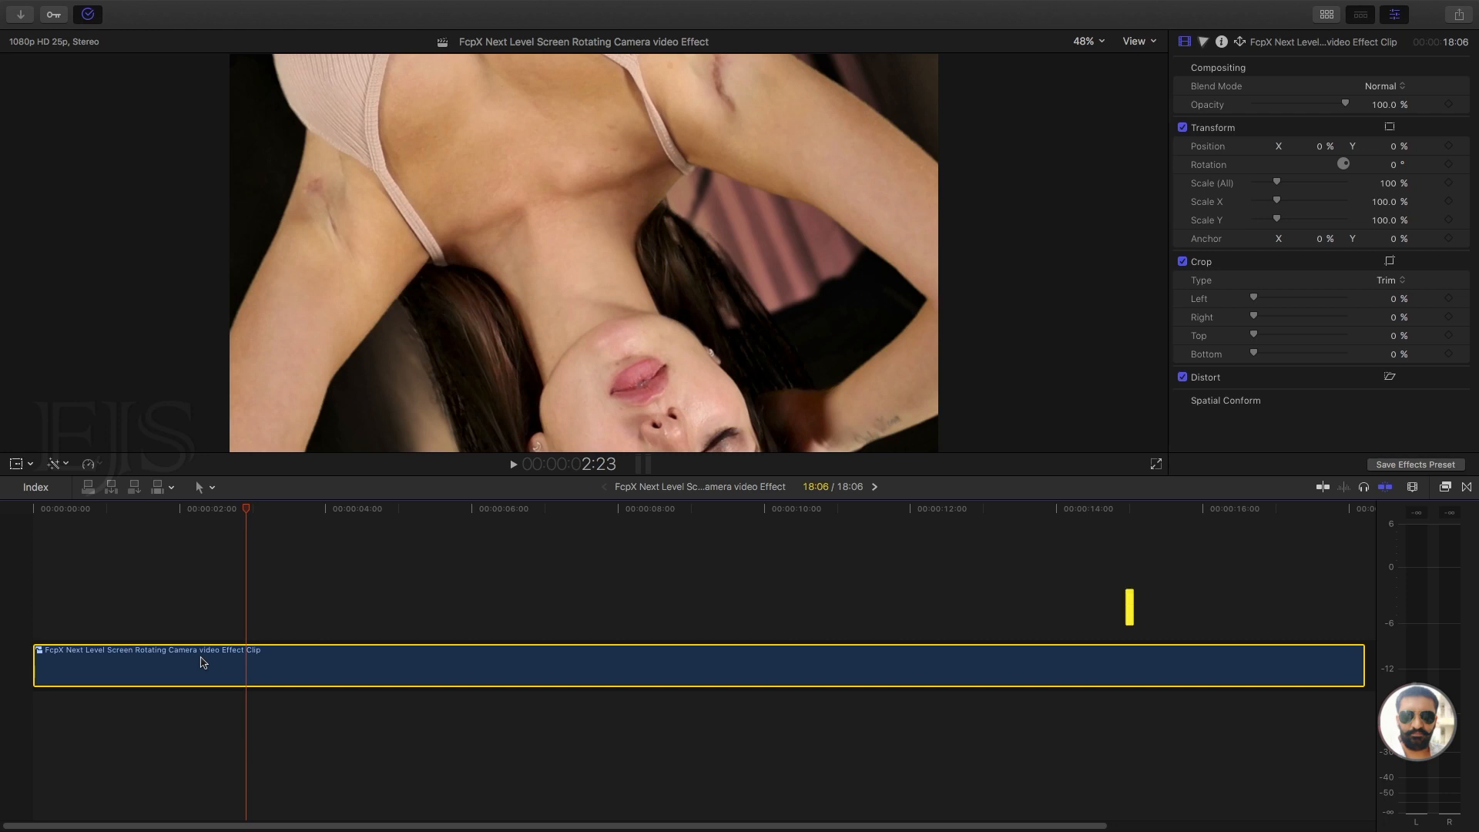
key(i)
key(space)
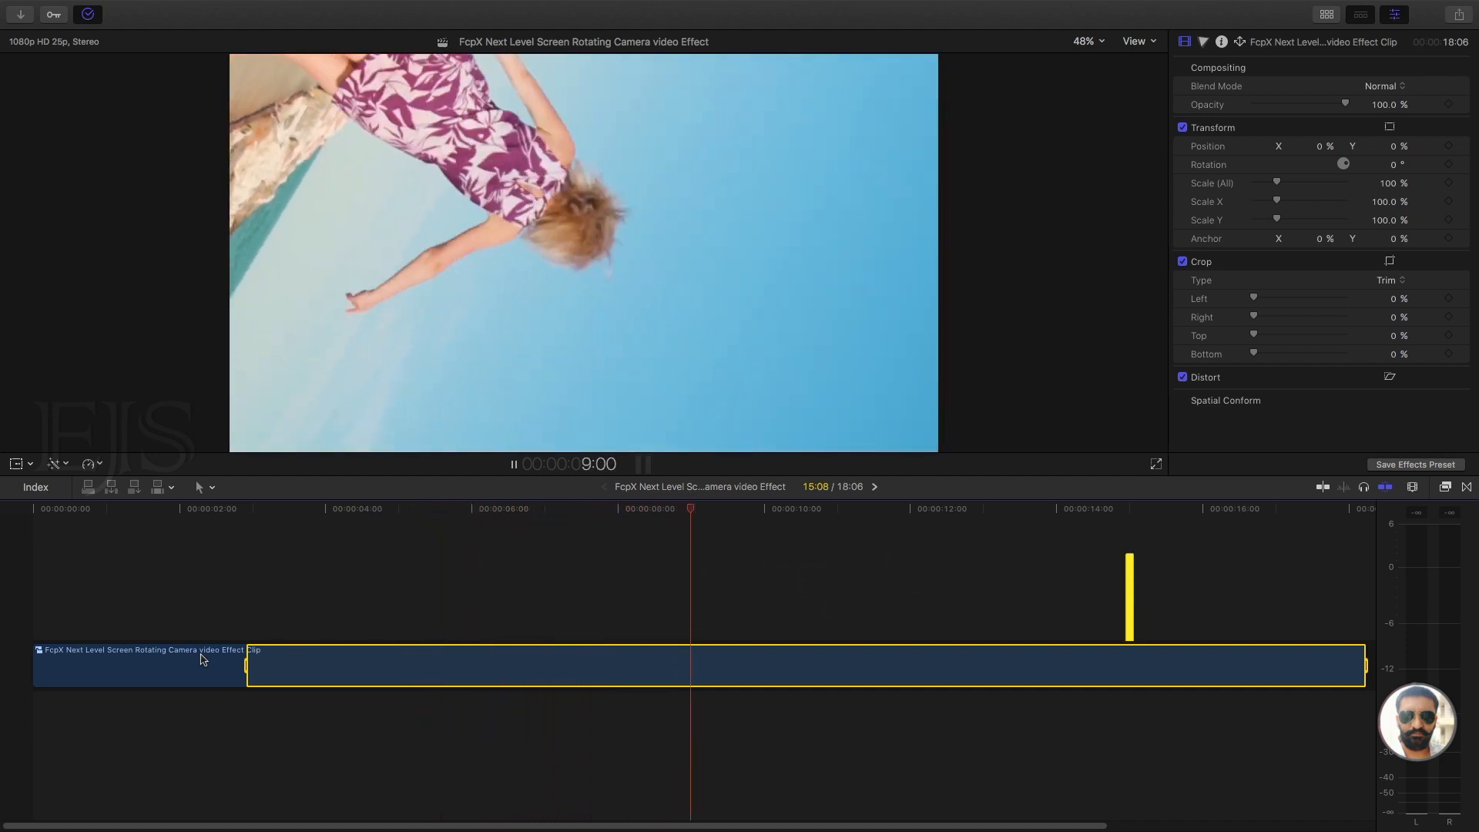
key(o)
key(space)
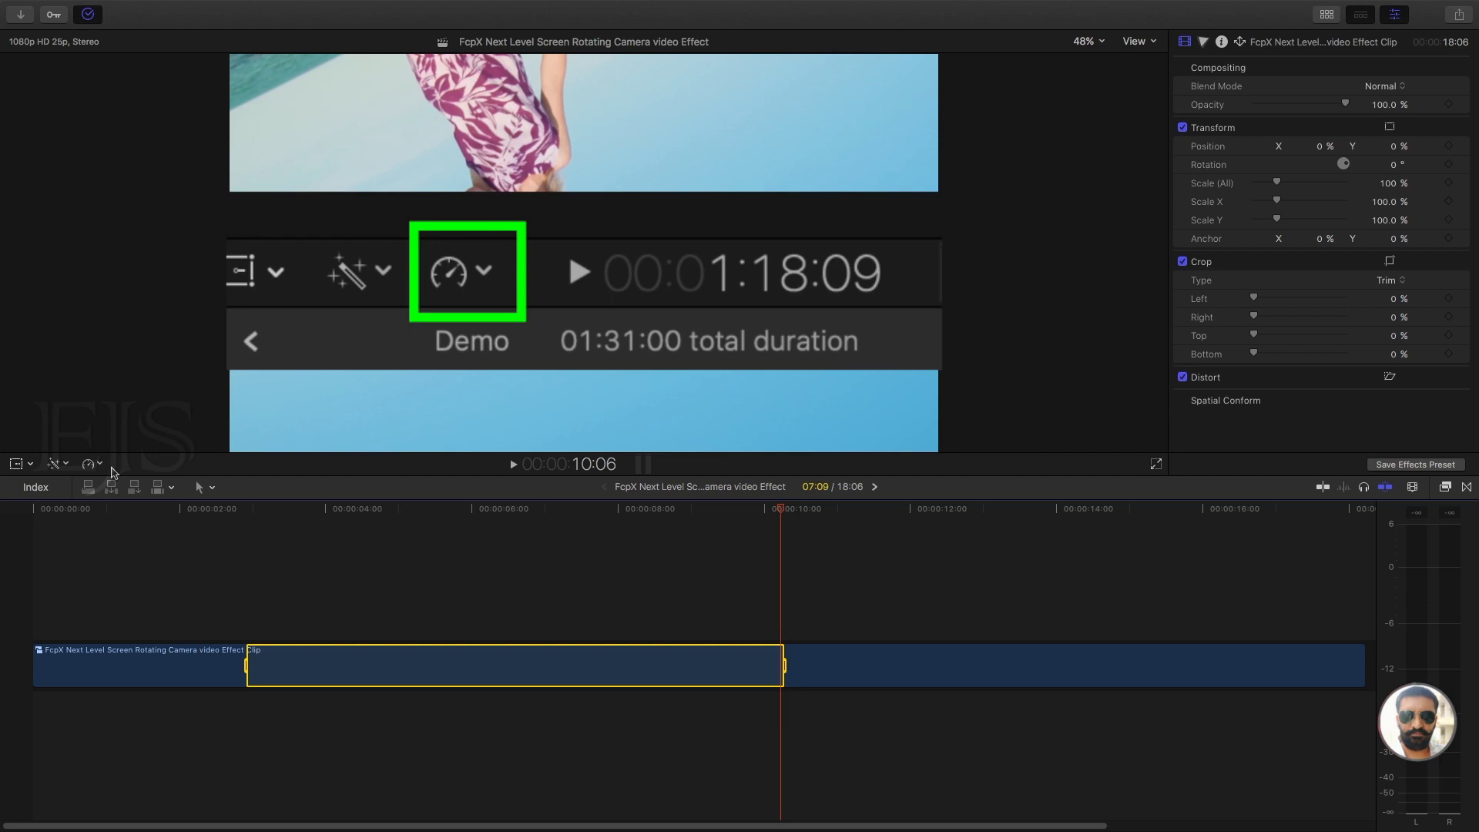
Speed up the marked range of the compound clip with the Fast 20x retiming option
click(102, 464)
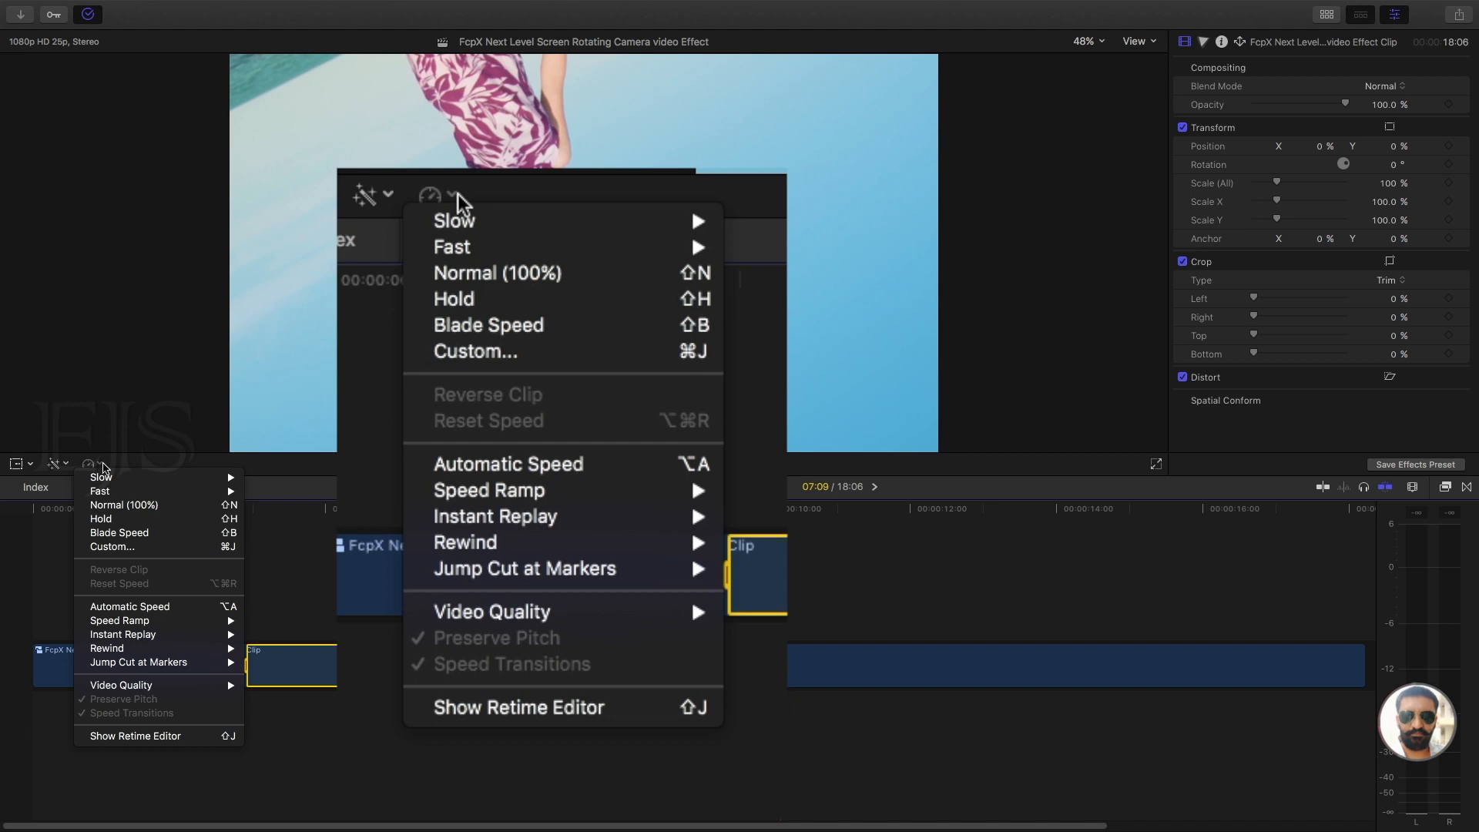
mouse_move(106, 494)
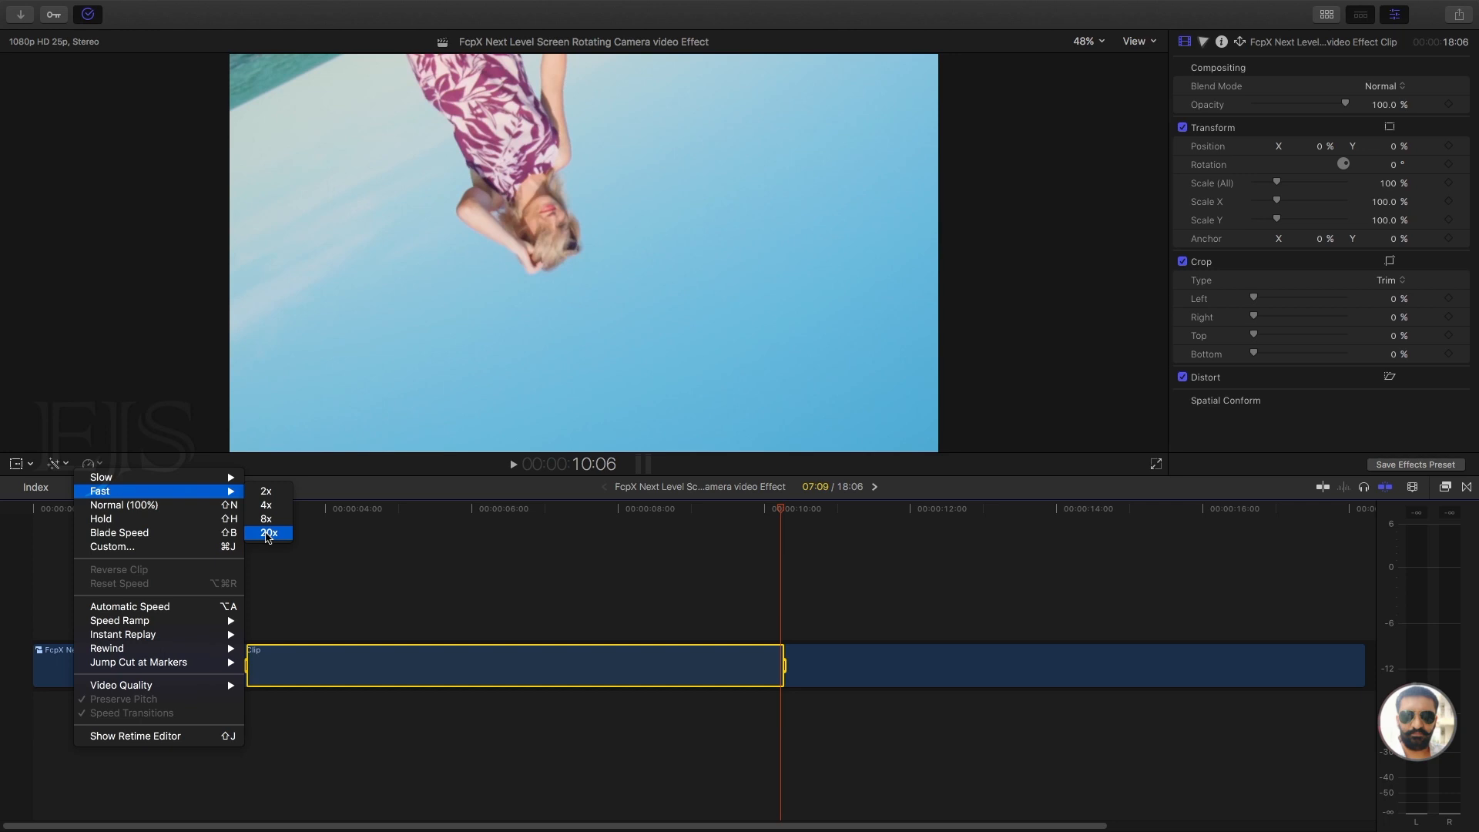
click(268, 533)
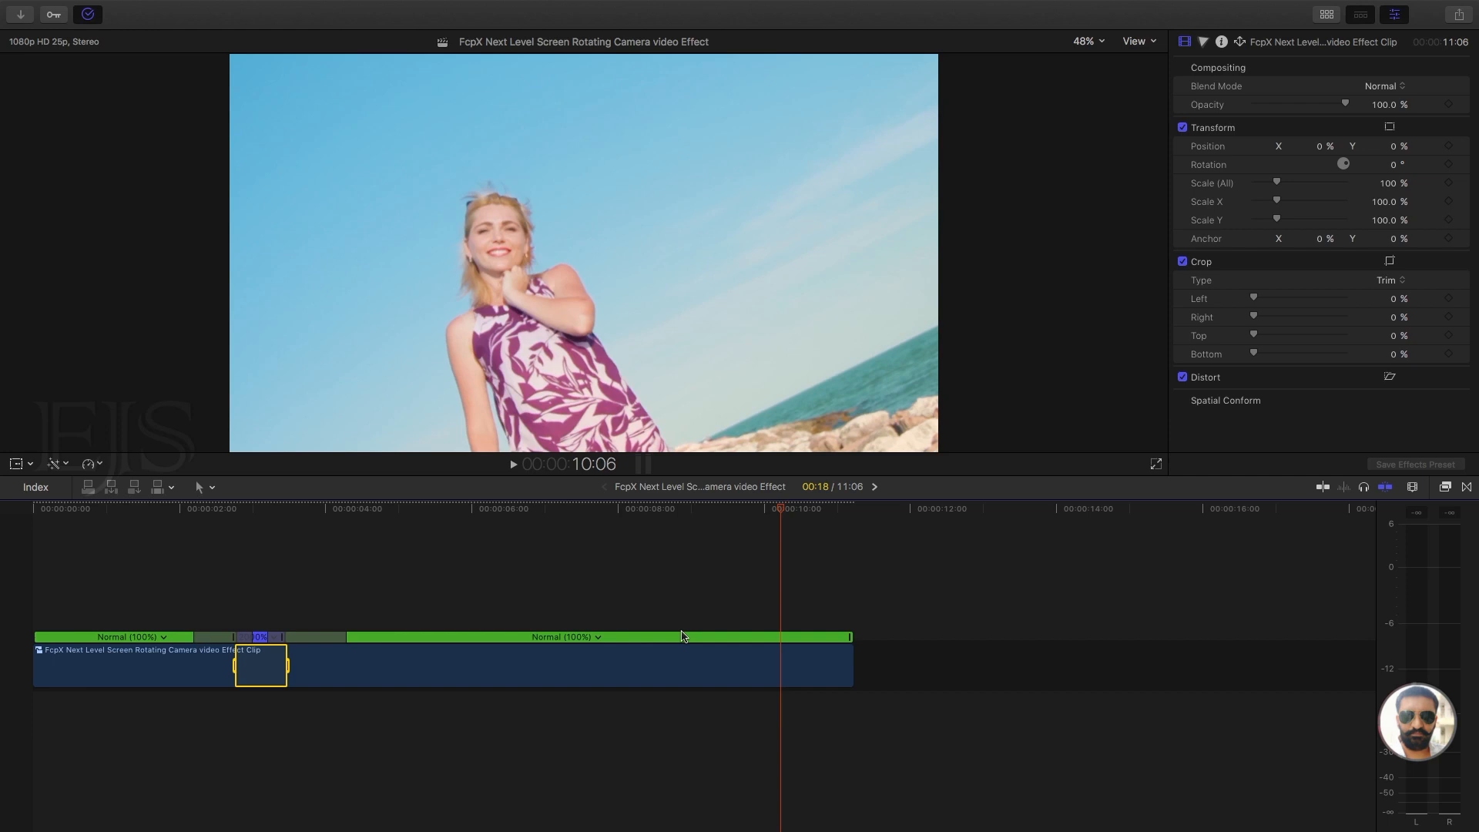
Select the whole retimed compound clip and play it from the start to check the speed ramp
drag(130, 569, 400, 661)
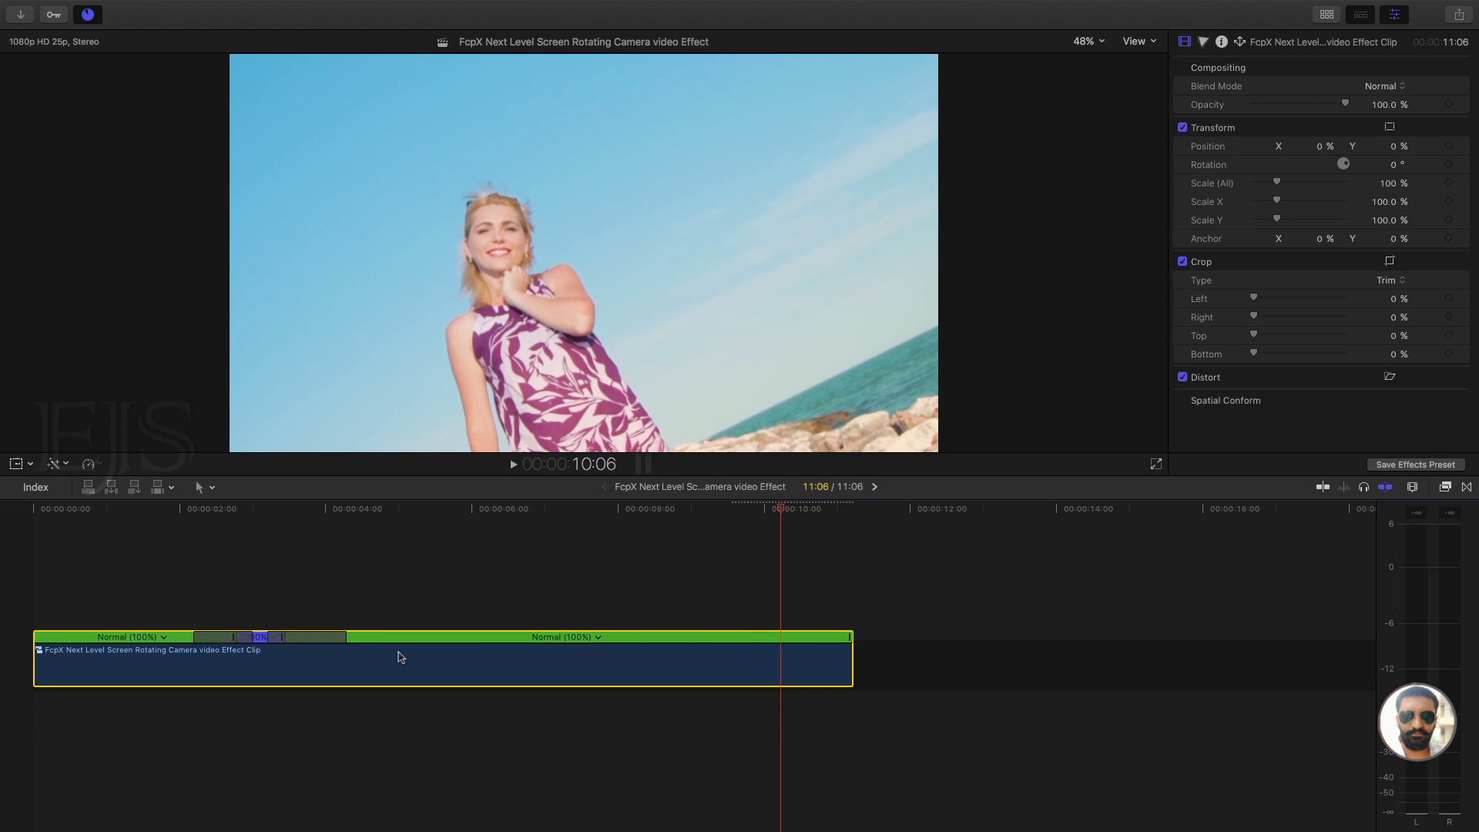
key(Home)
key(space)
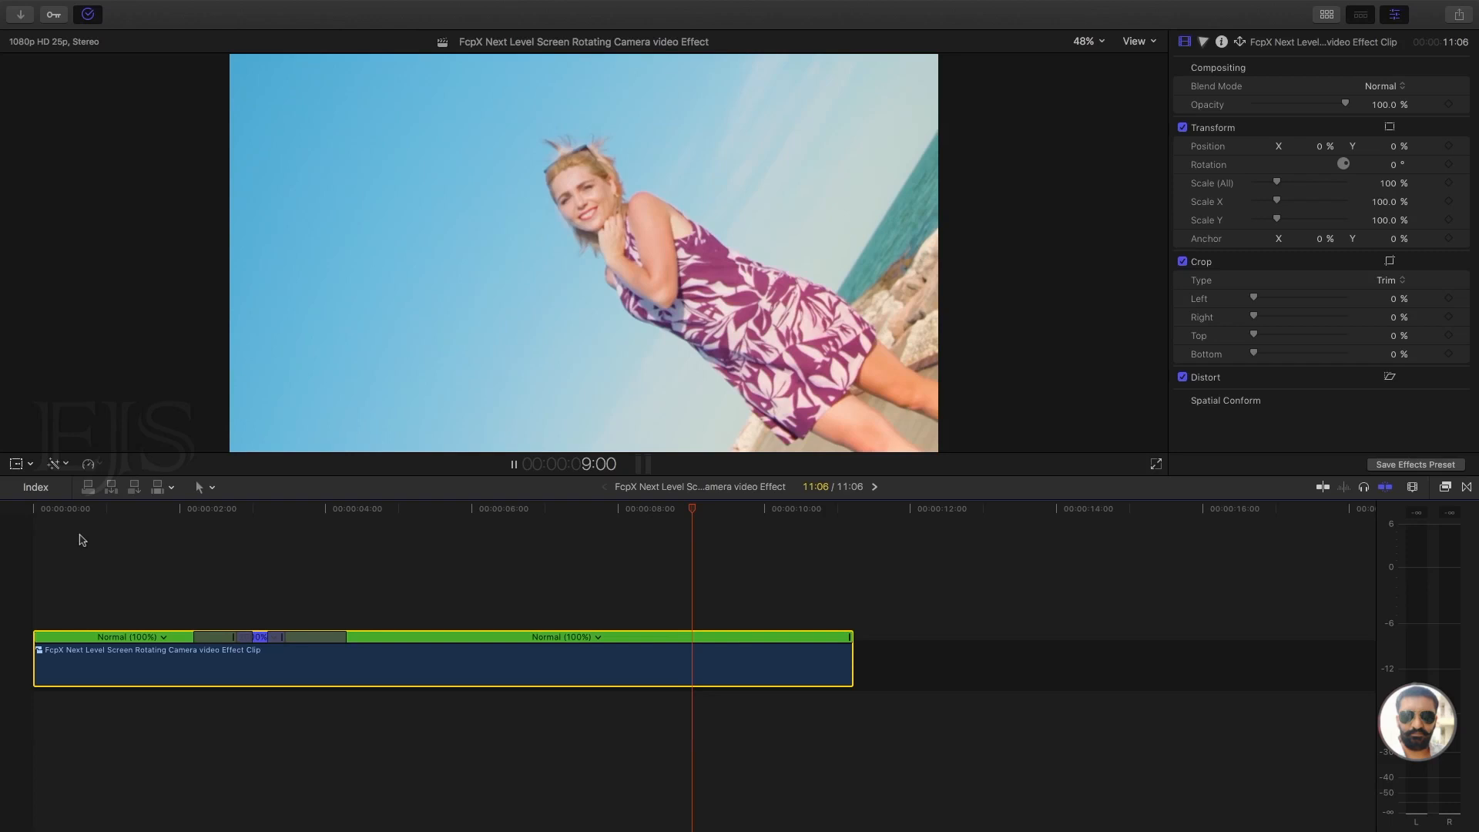
Place the Fake Rotating Camera Effect-Montage Music audio beneath the compound clip at the timeline's start, and stop playback
key(ctrl+super+1)
drag(221, 246, 35, 730)
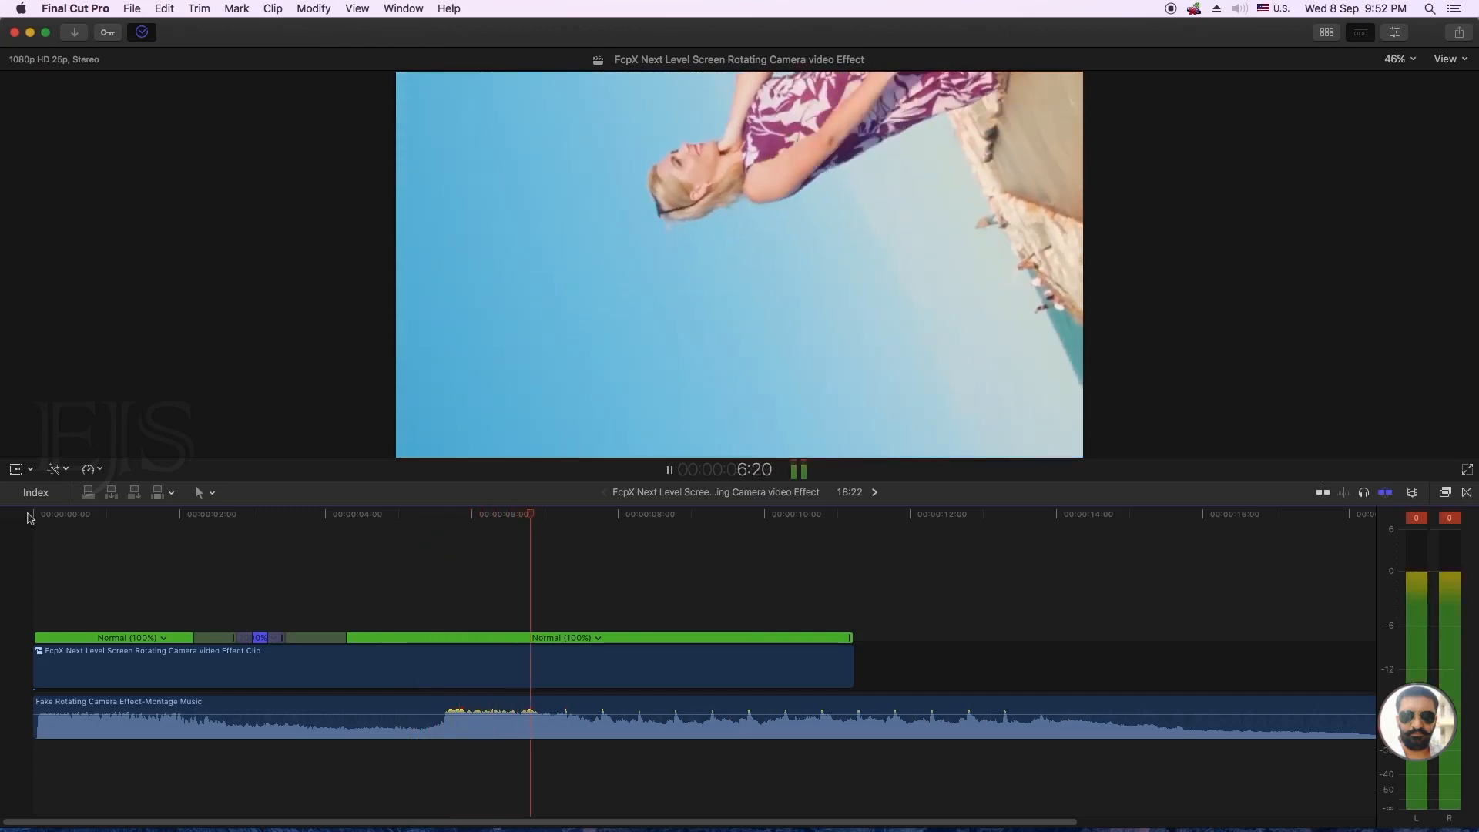
key(space)
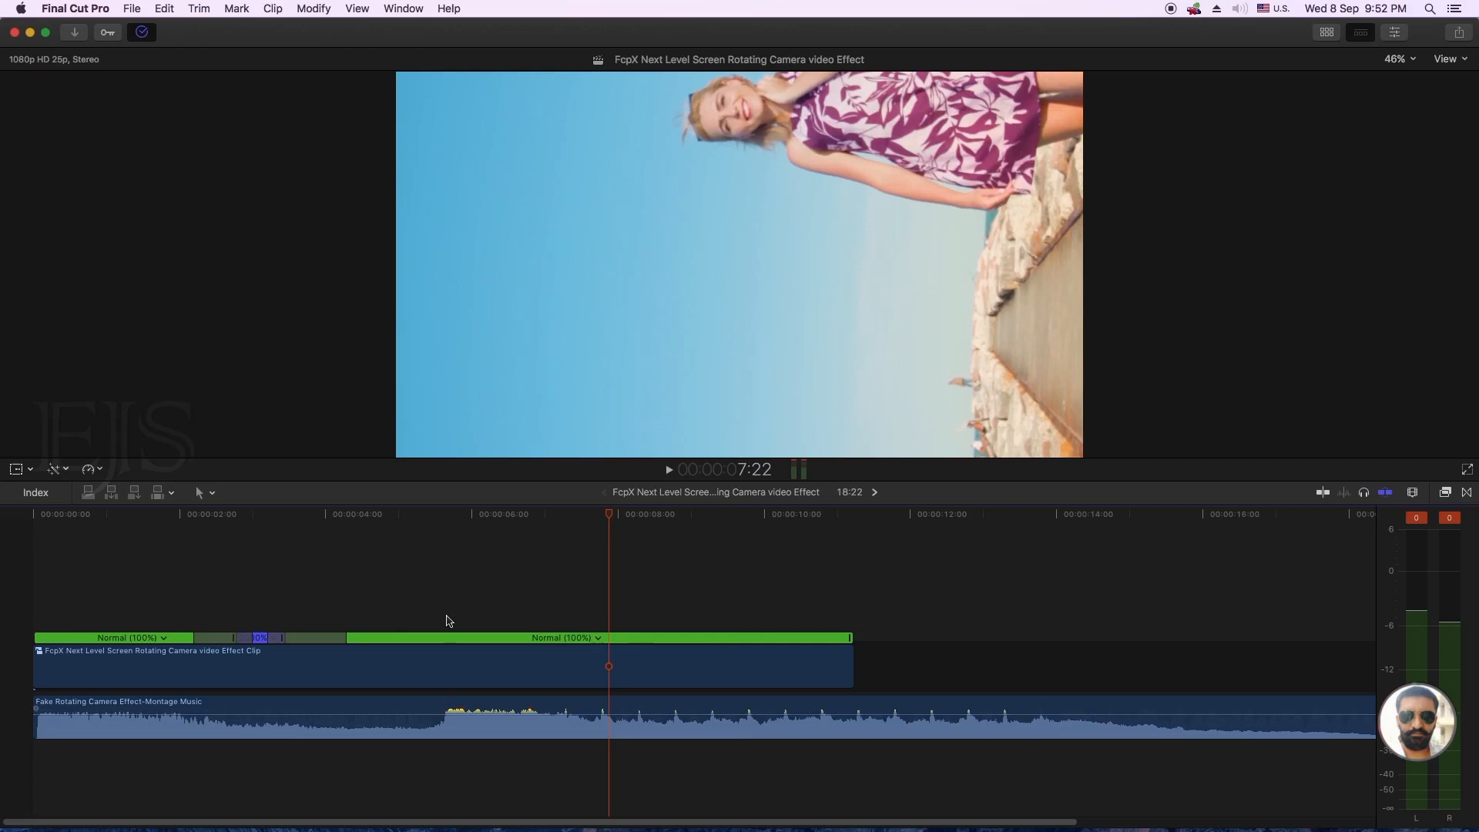
Play the section from about 5:00 twice to check how the rotation fits the music
click(397, 518)
key(space)
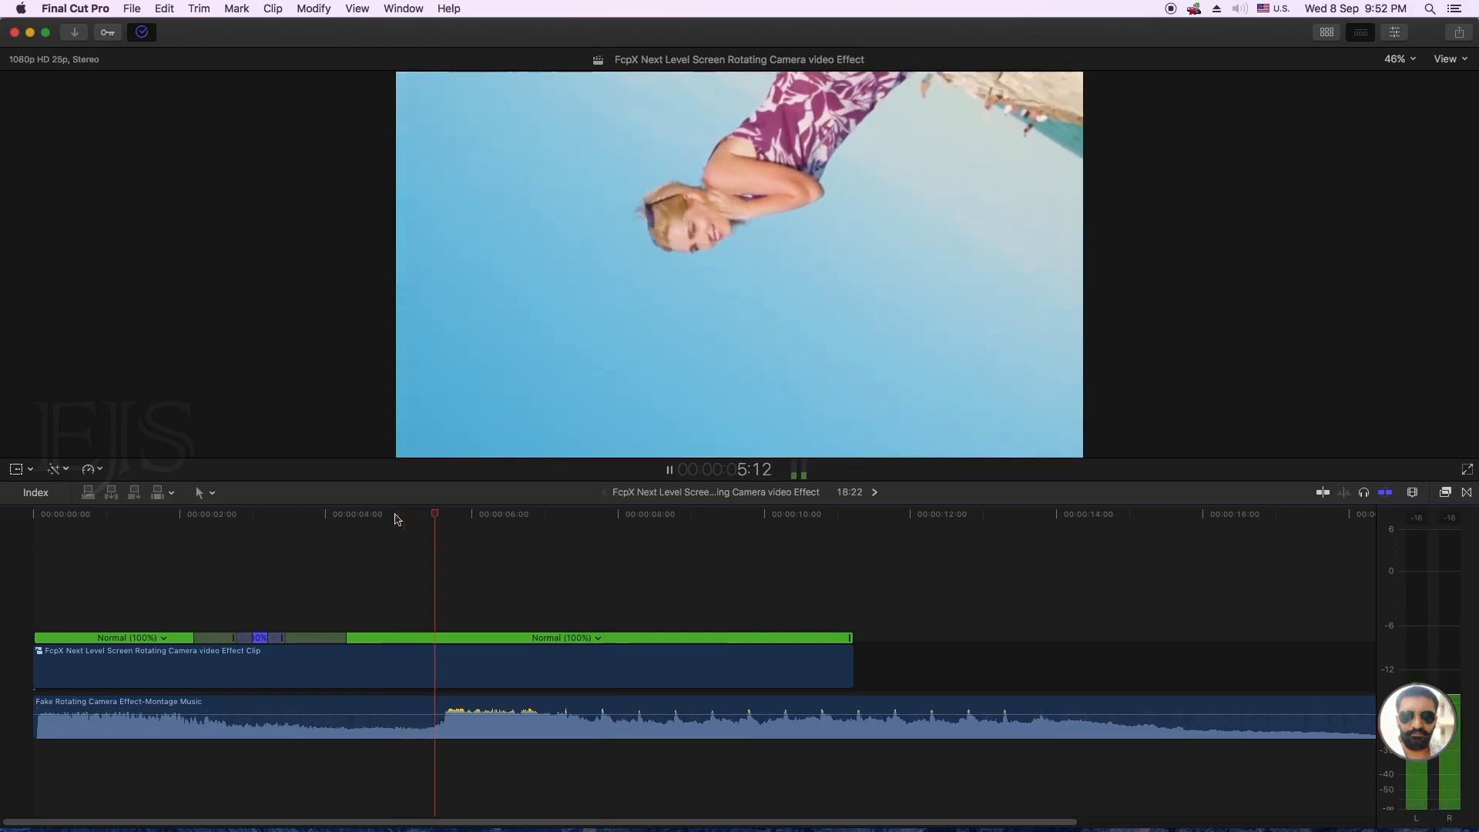
key(space)
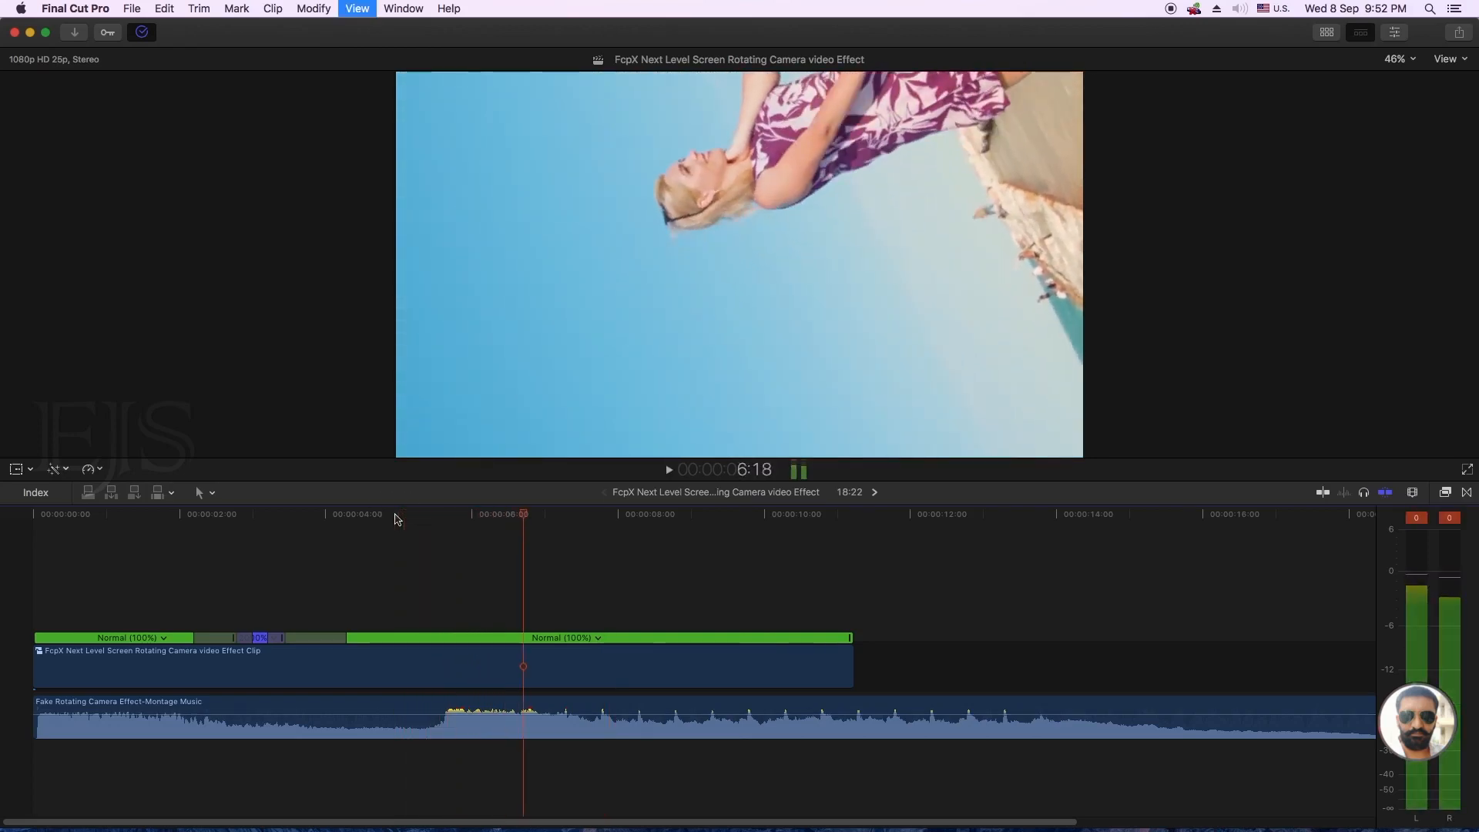
click(396, 518)
key(space)
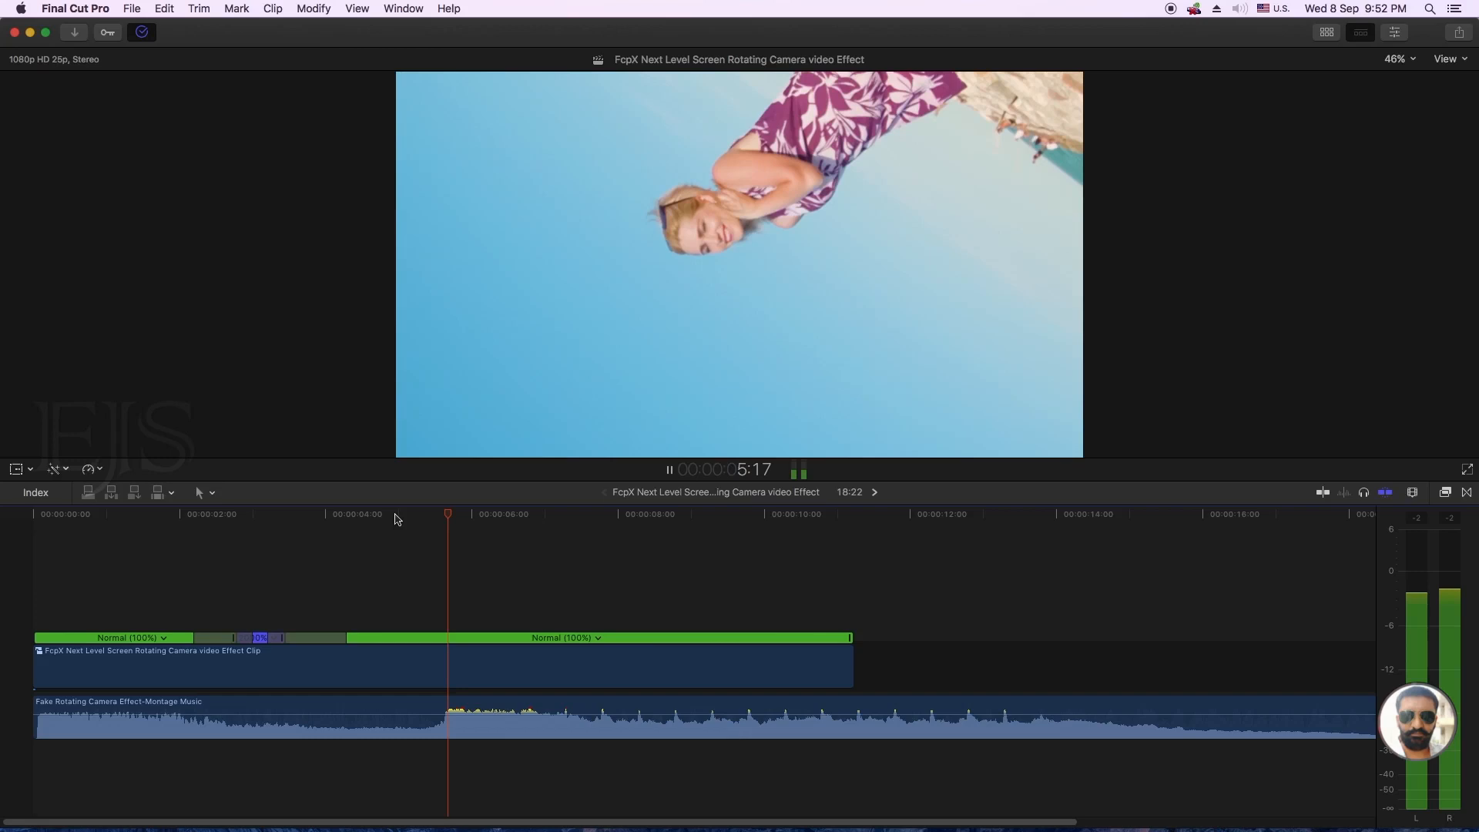
Stretch the compound clip's first speed segment to Slow (54%) so the fast rotation meets the music's beat just before 6:00
click(199, 518)
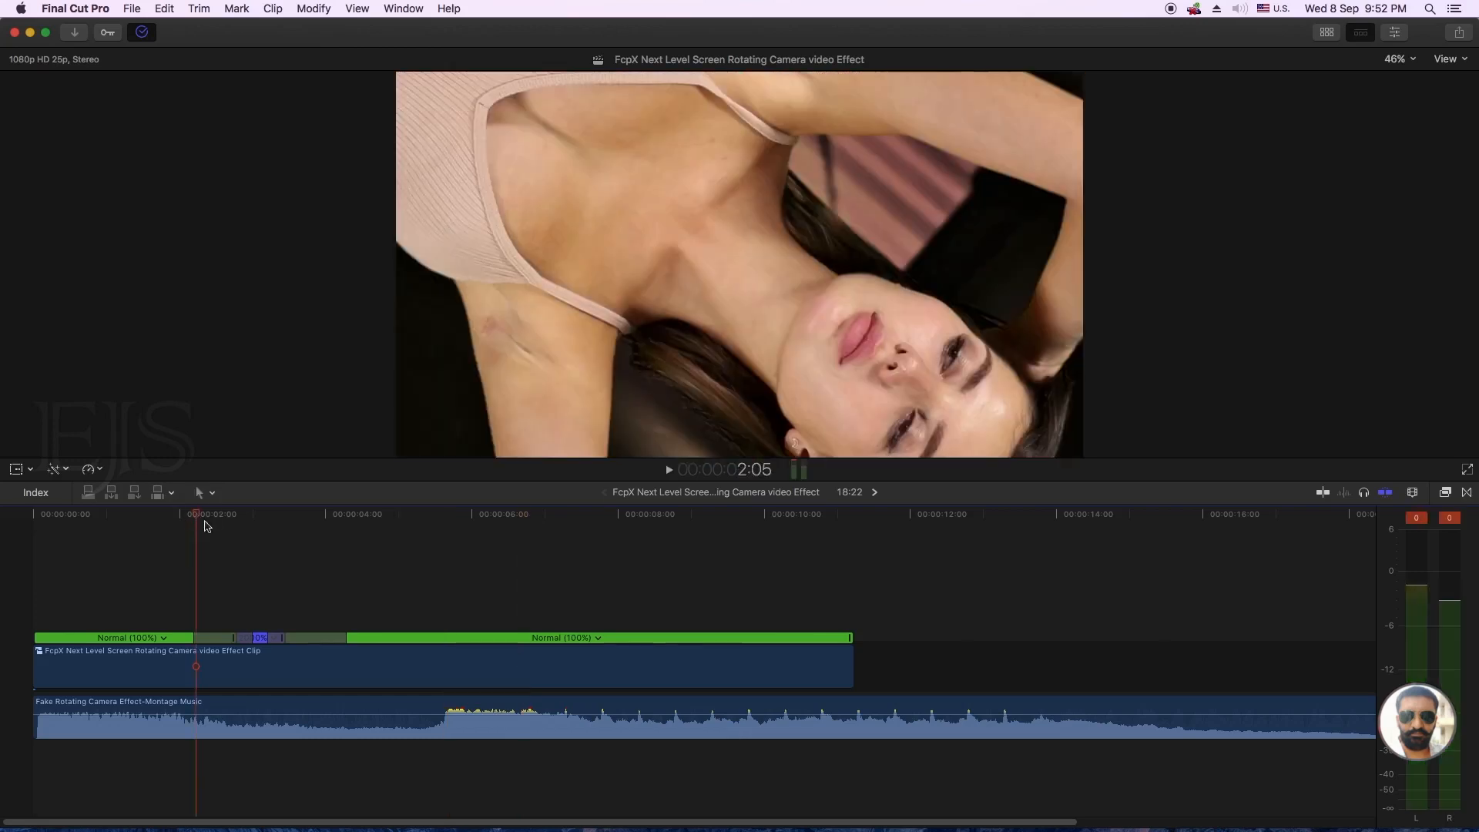
key(space)
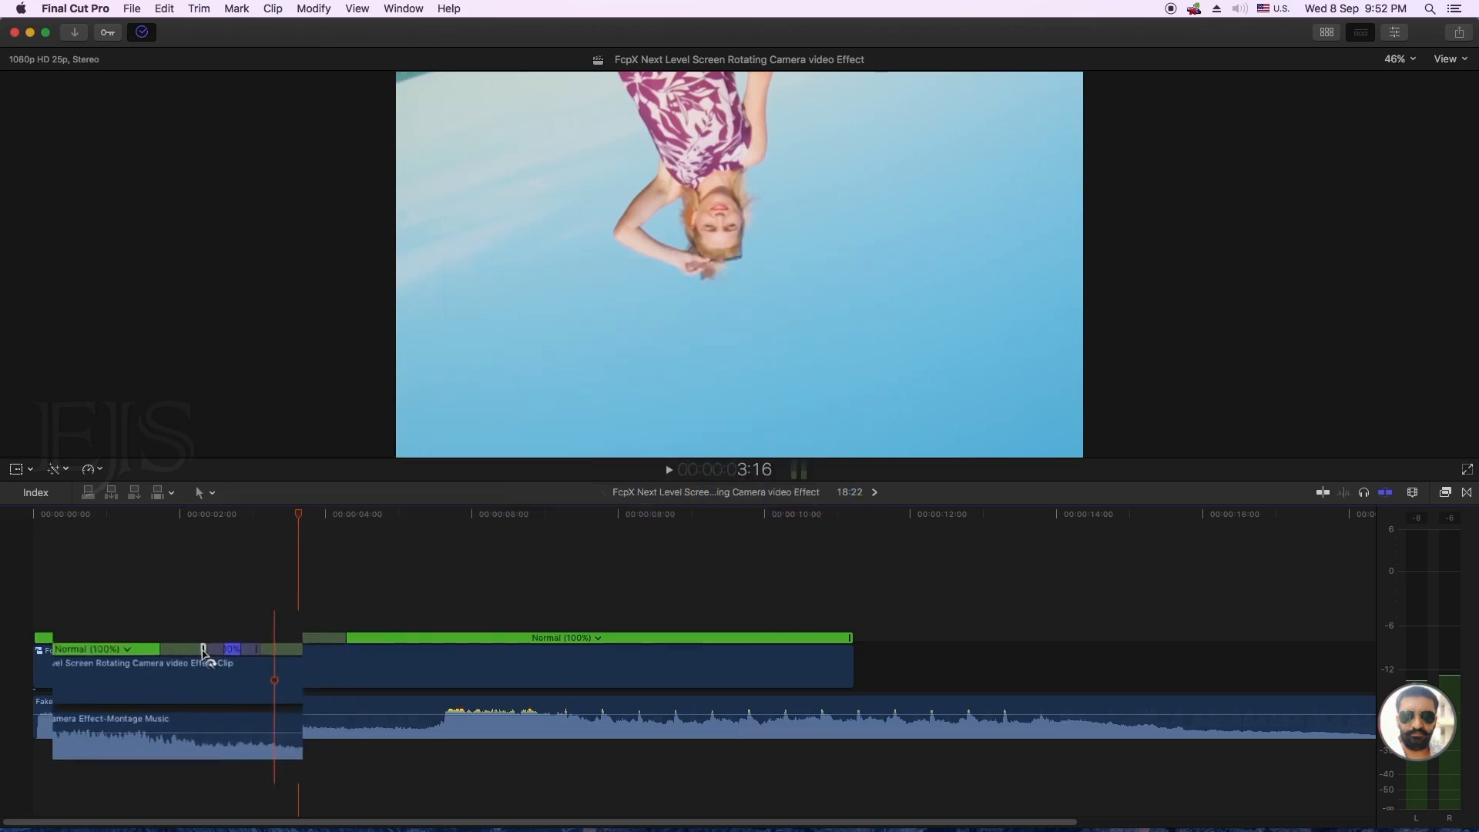
drag(234, 640, 287, 644)
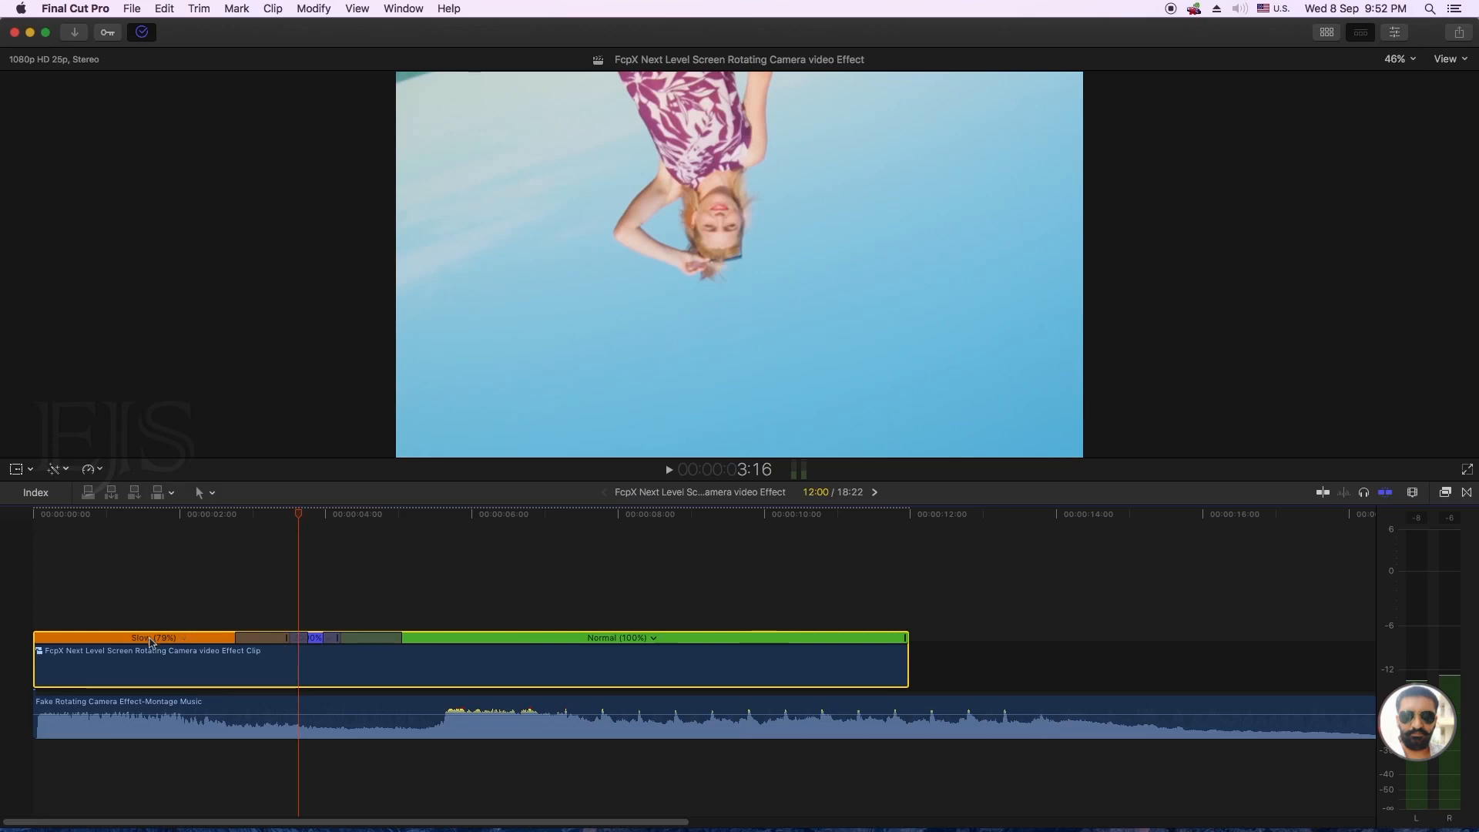
drag(292, 644, 411, 649)
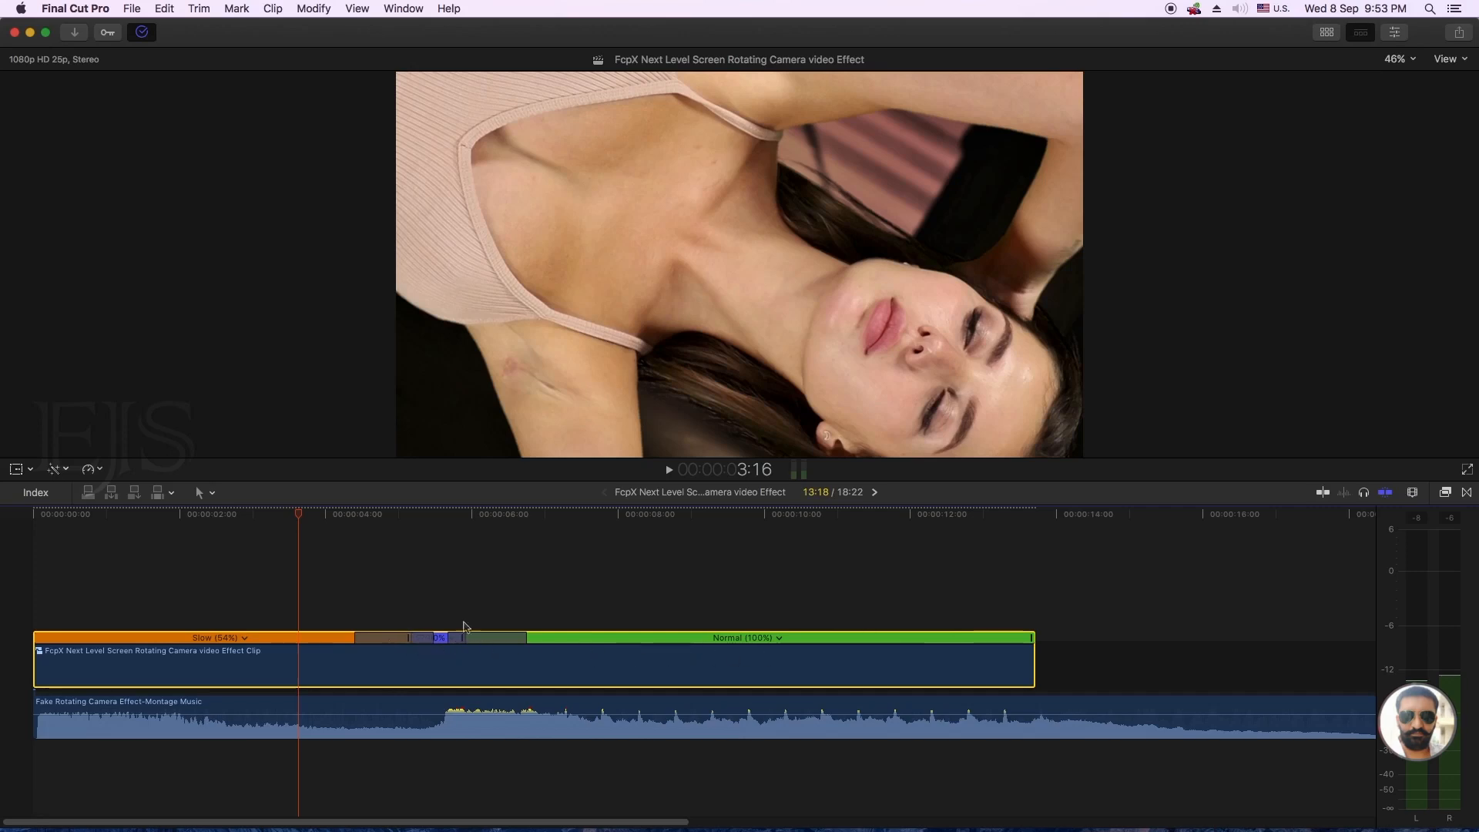
Play the timeline from the start twice to check how the retimed rotation matches the montage music
click(80, 515)
click(26, 513)
key(space)
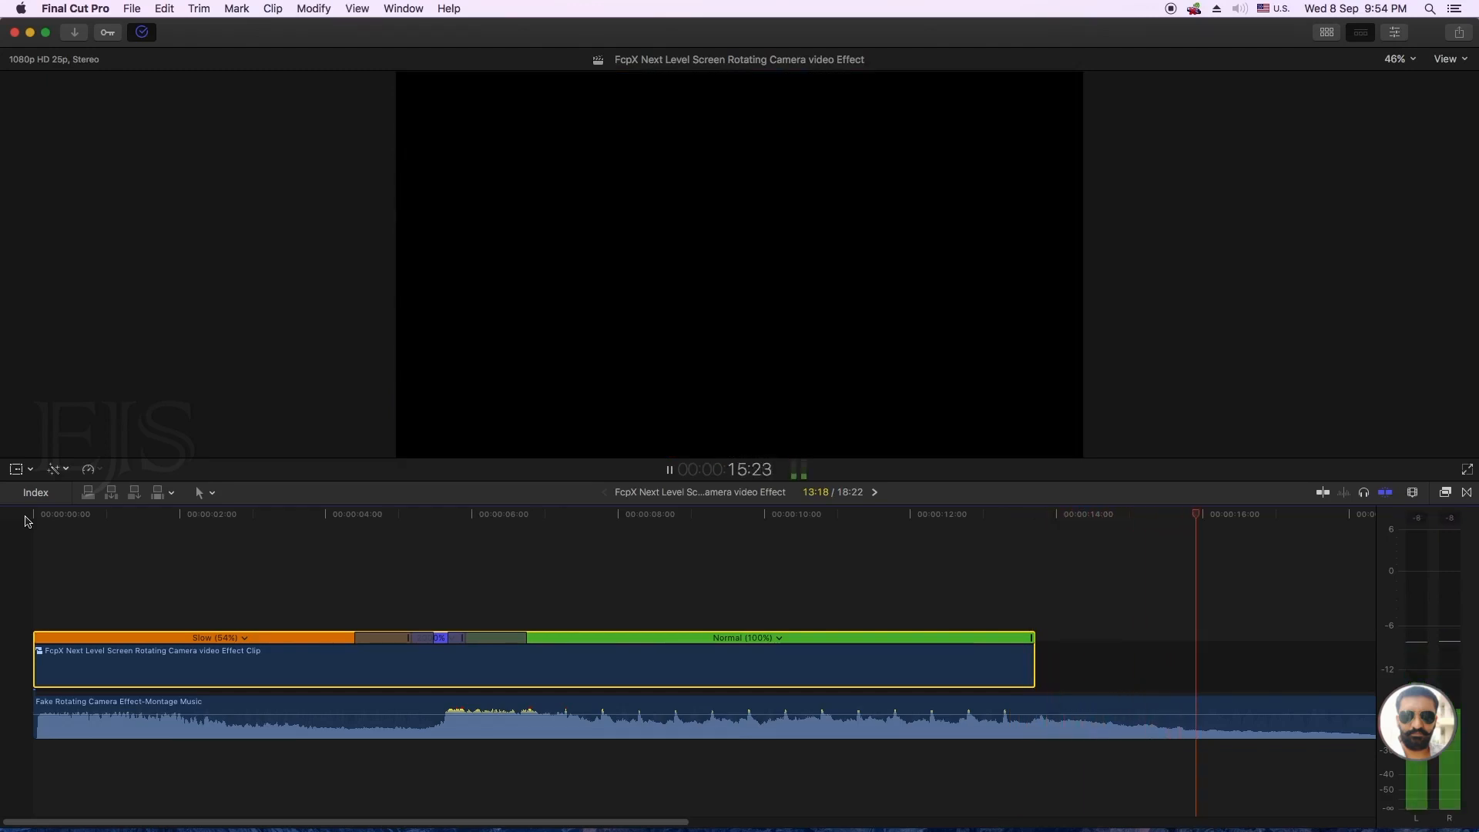
key(space)
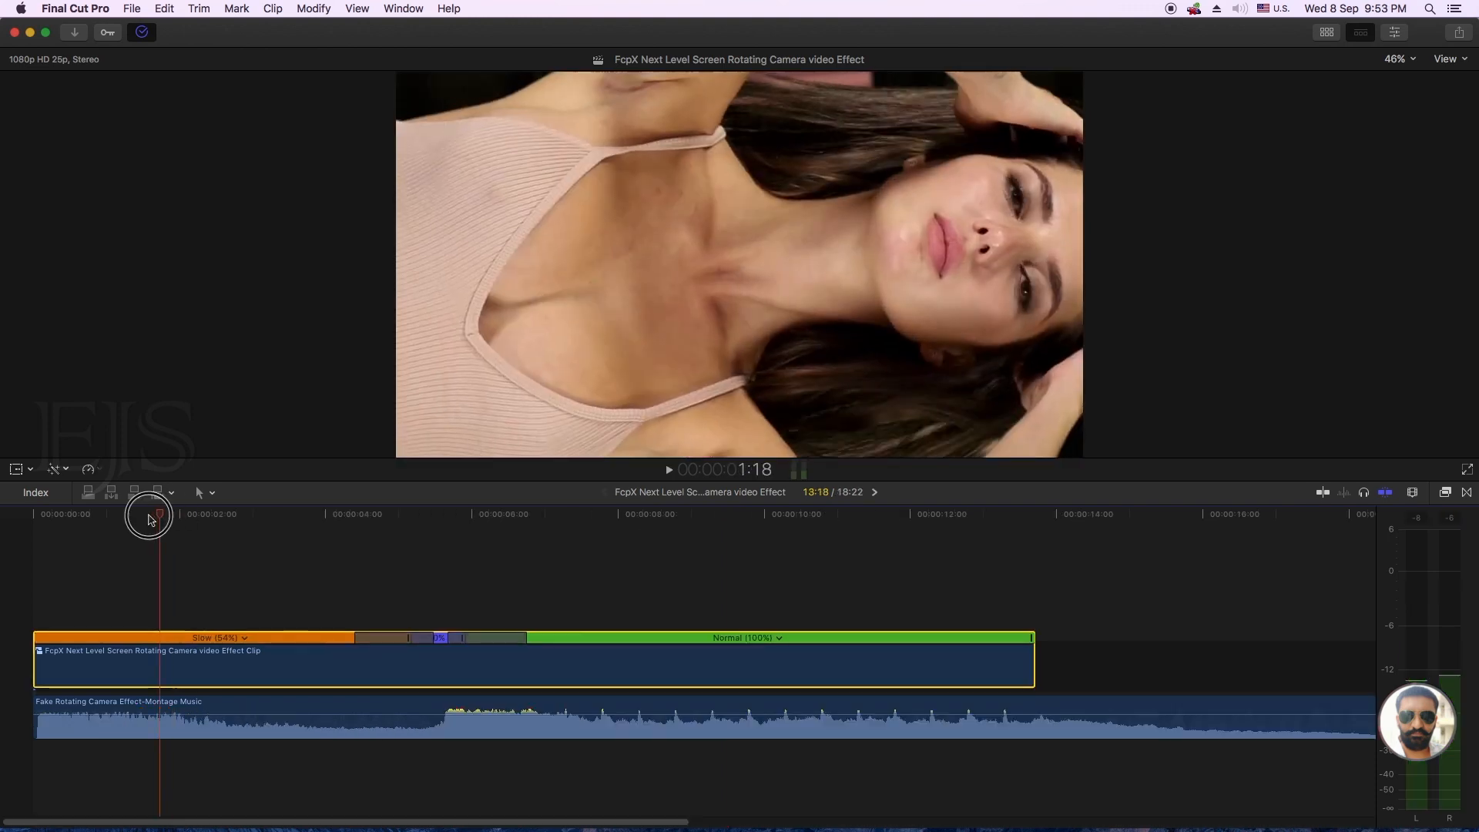
drag(149, 511, 27, 521)
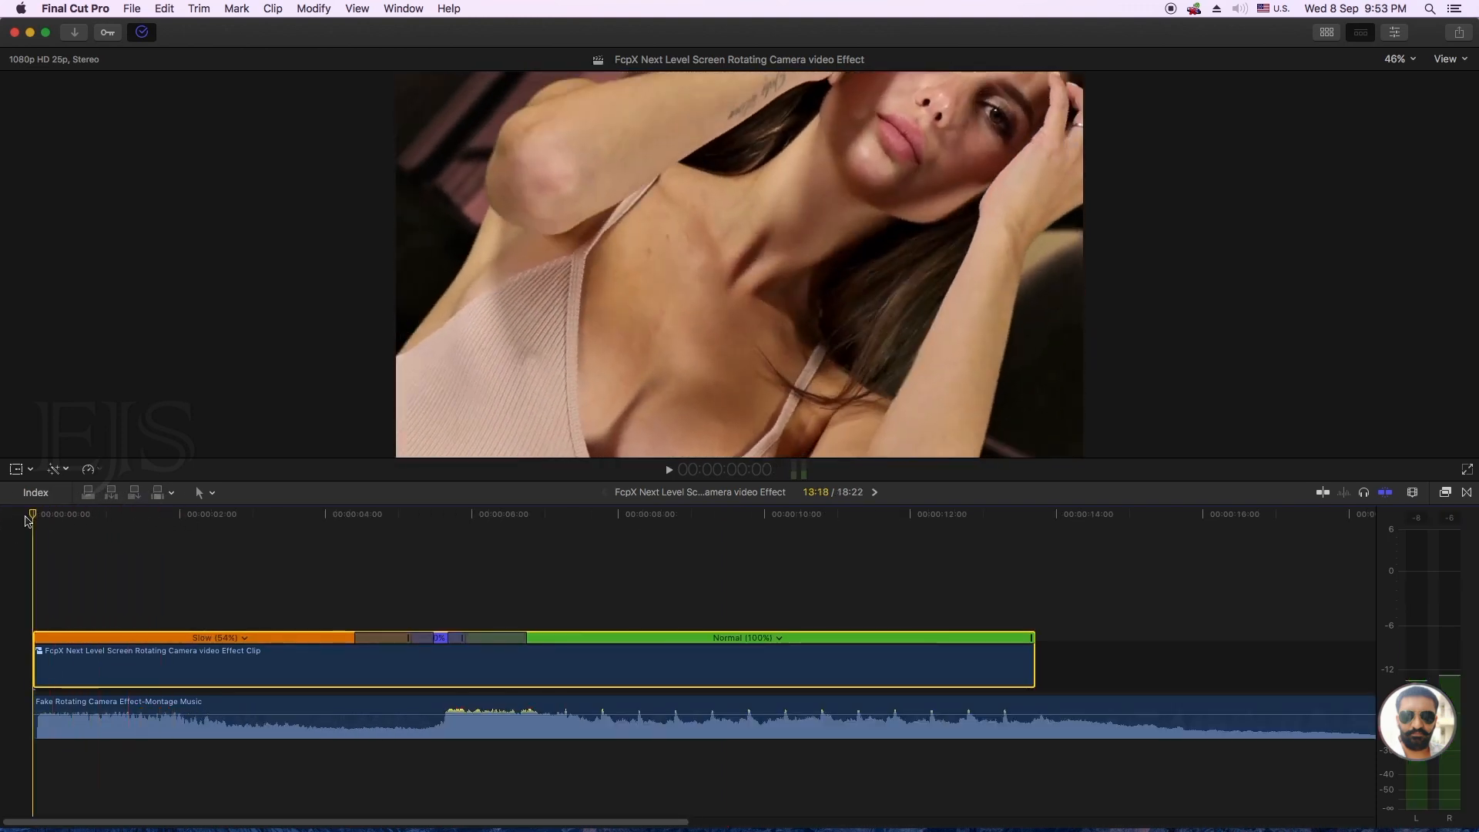
key(space)
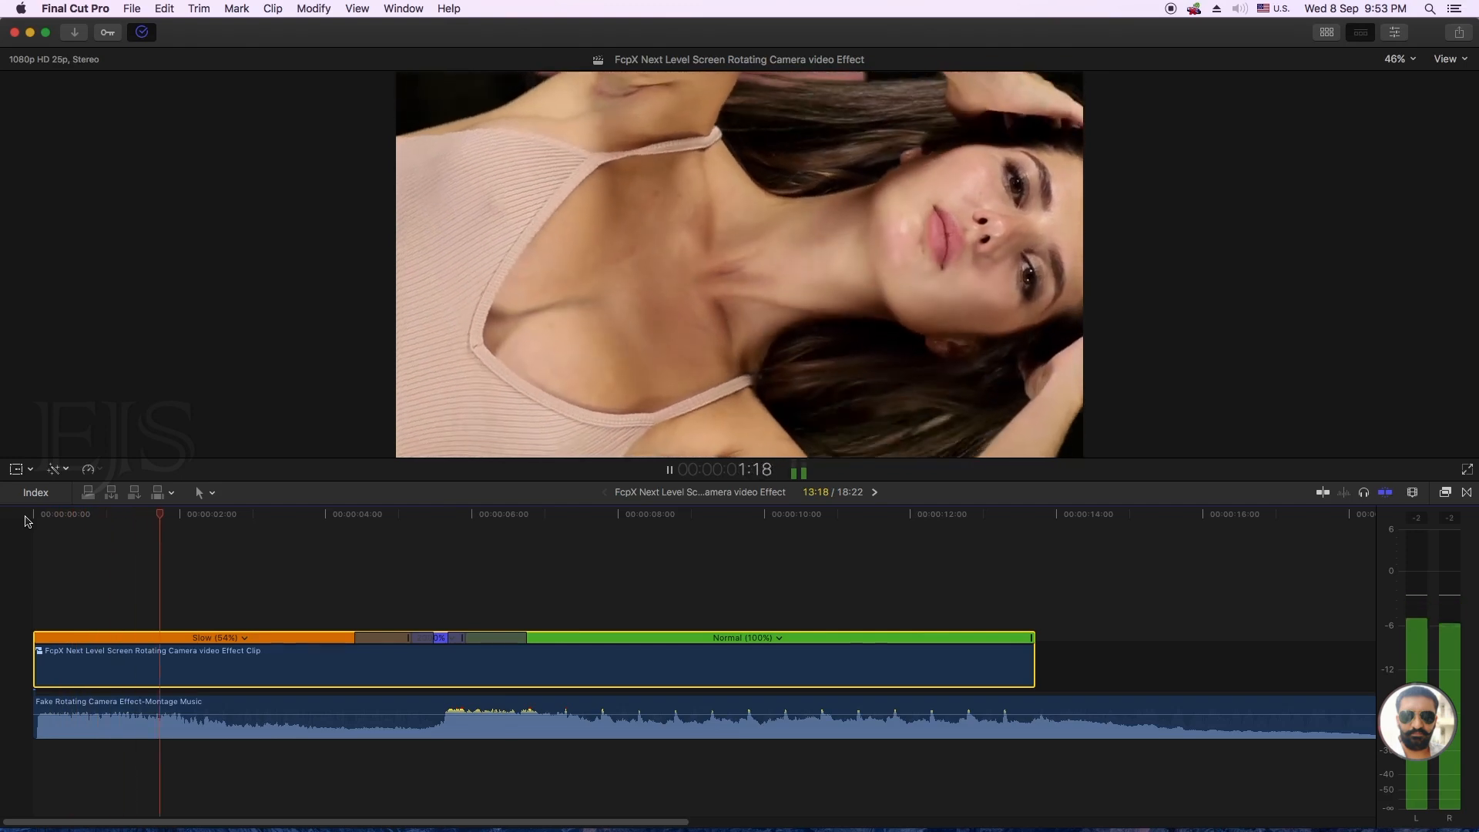